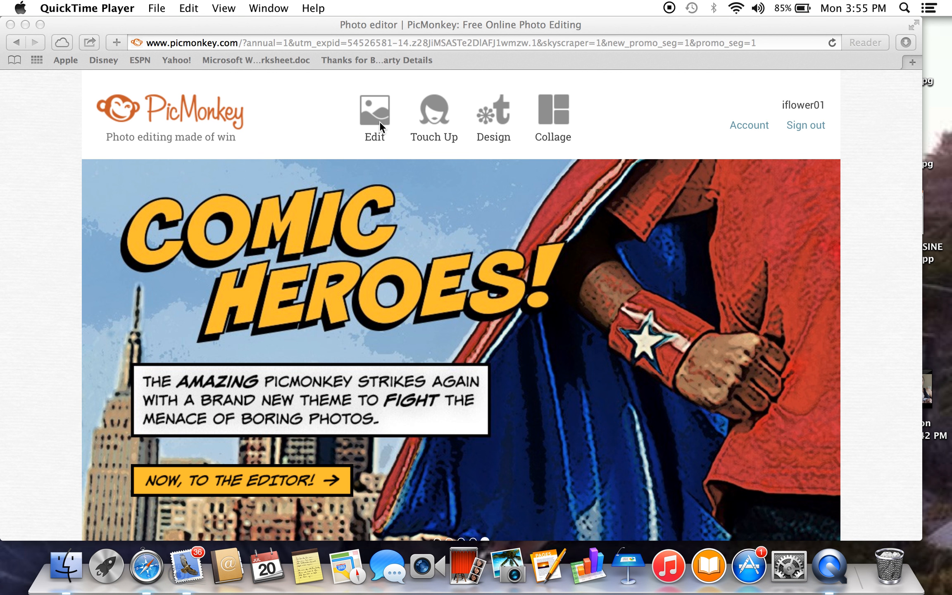
Open the rose water bottle photo US-11501-01 from the computer's iPhoto album "untitled album 2" for editing.
{"action": "left_click", "coordinate": [378, 117]}
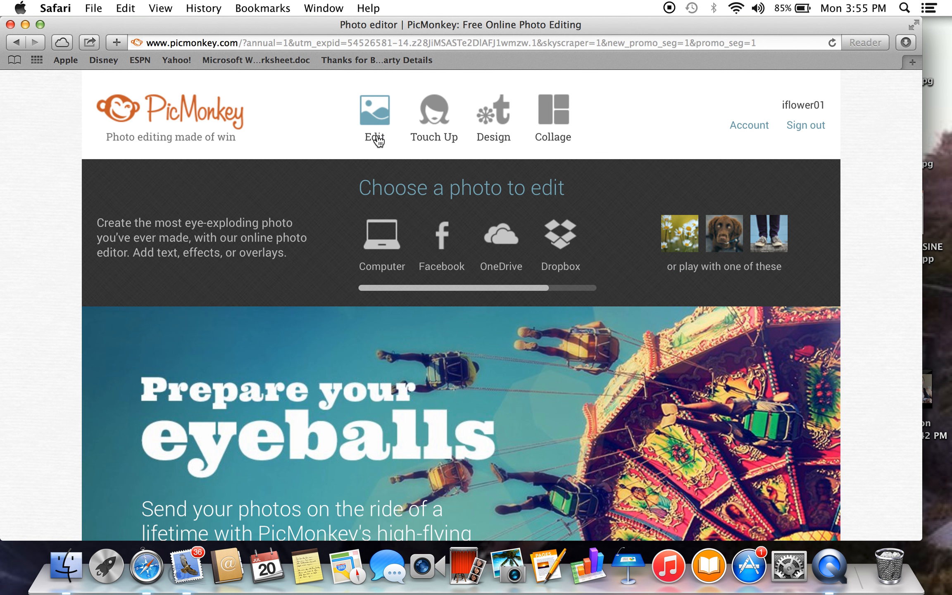
{"action": "left_click", "coordinate": [373, 234]}
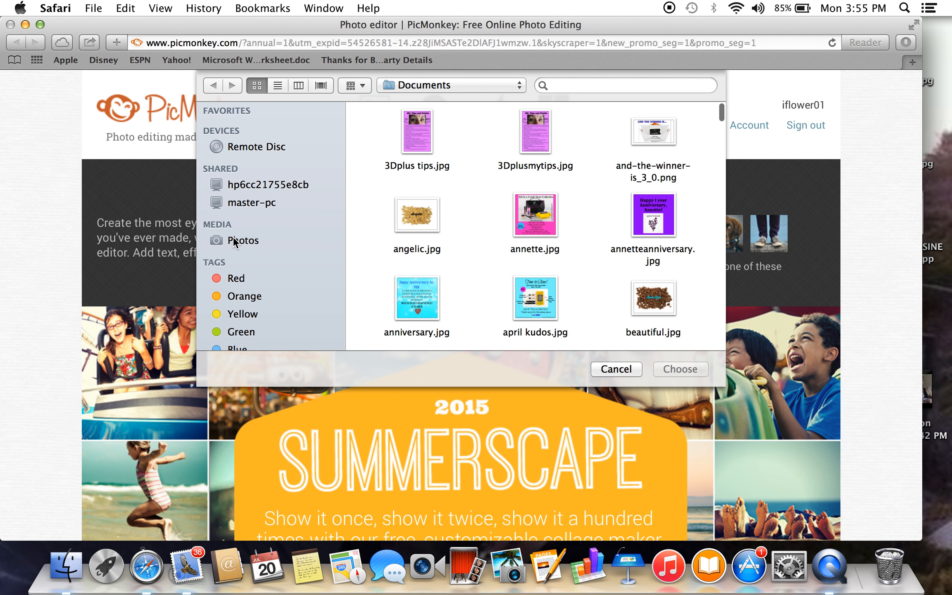
{"action": "left_click", "coordinate": [235, 241]}
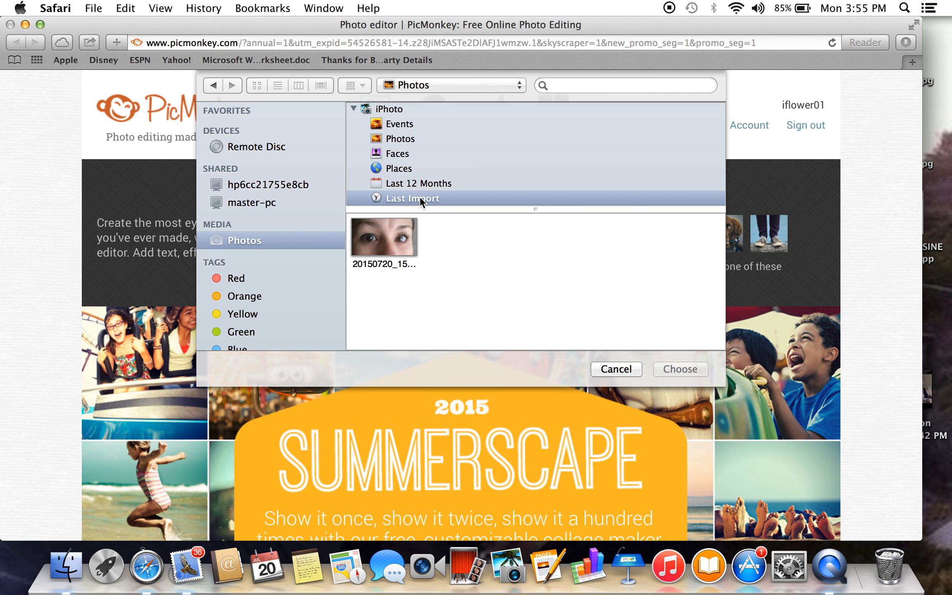
{"action": "scroll", "coordinate": [420, 196], "scroll_direction": "down", "scroll_amount": 5}
{"action": "left_click", "coordinate": [421, 181]}
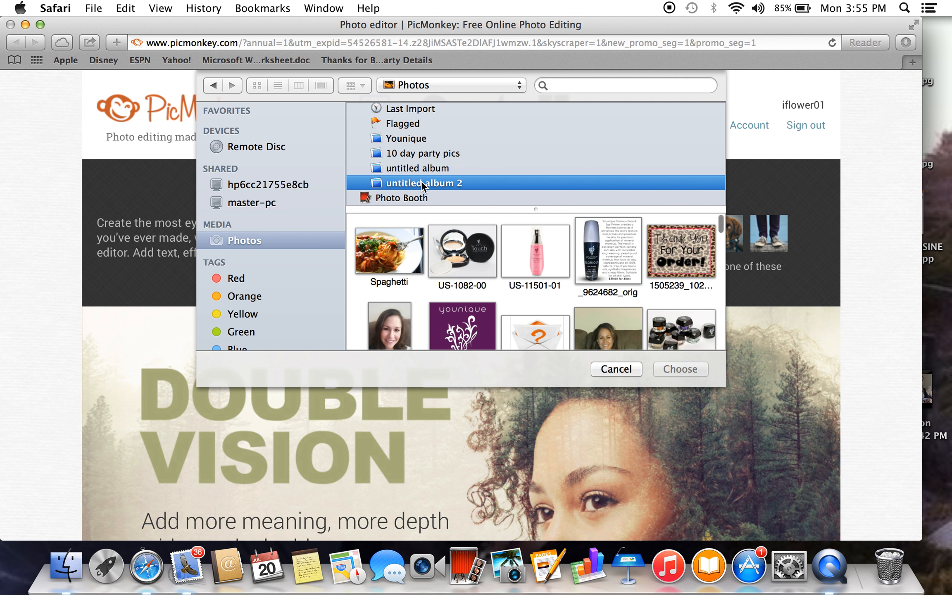
{"action": "left_click", "coordinate": [550, 272]}
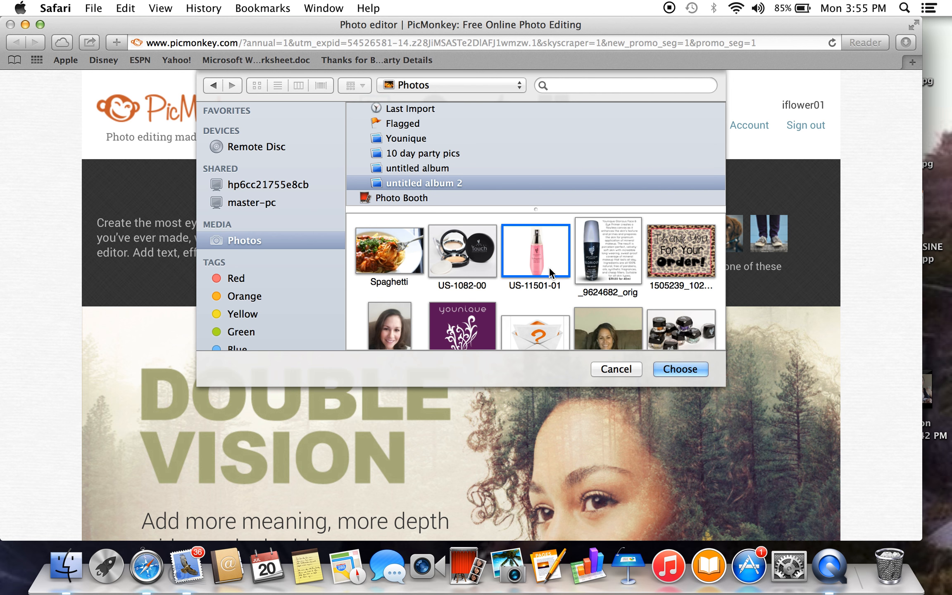
{"action": "left_click", "coordinate": [685, 371]}
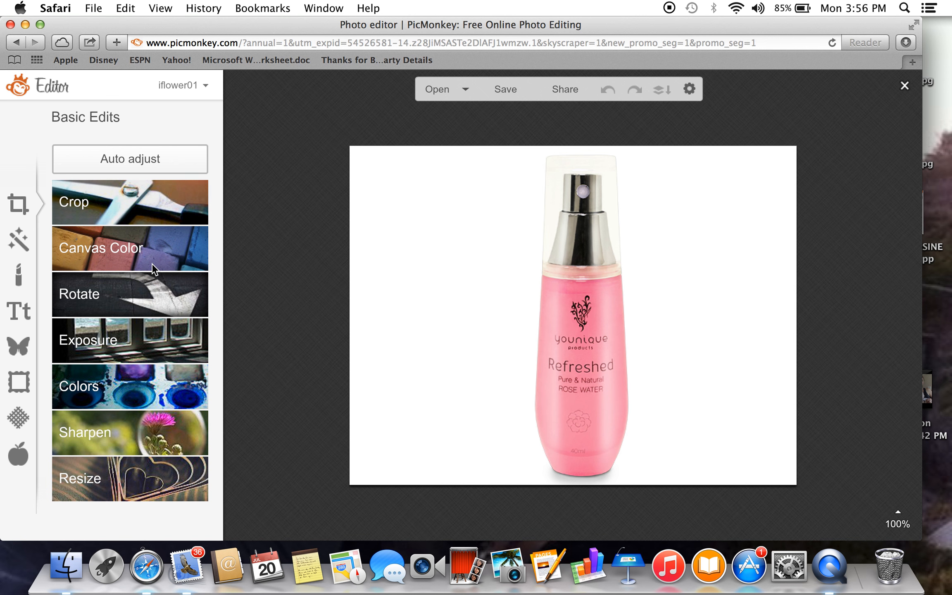
Bring up the photo effects and go down to the Artsy group.
{"action": "left_click", "coordinate": [14, 241]}
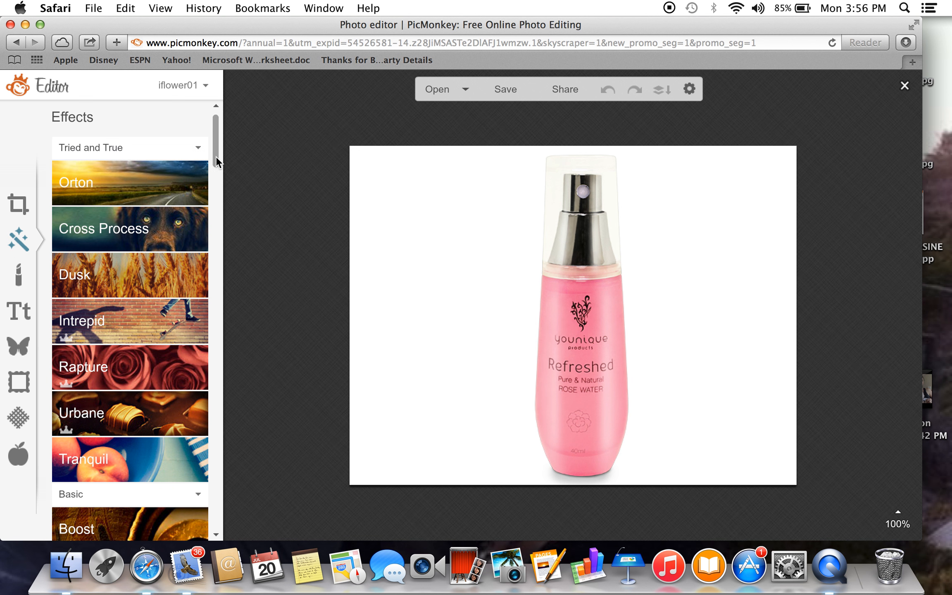
{"action": "scroll", "coordinate": [215, 157], "scroll_direction": "down", "scroll_amount": 5}
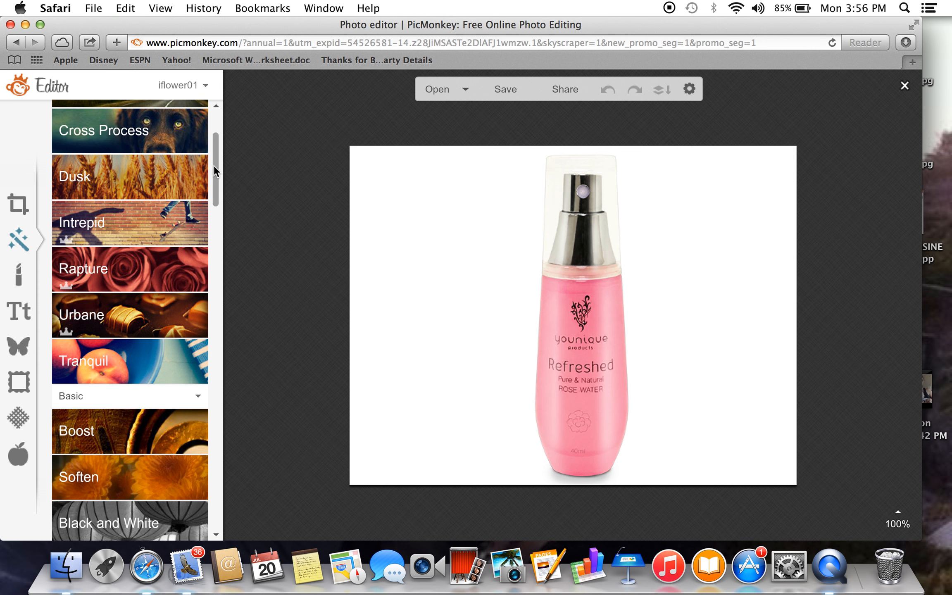
{"action": "left_click_drag", "start_coordinate": [216, 165], "coordinate": [235, 437]}
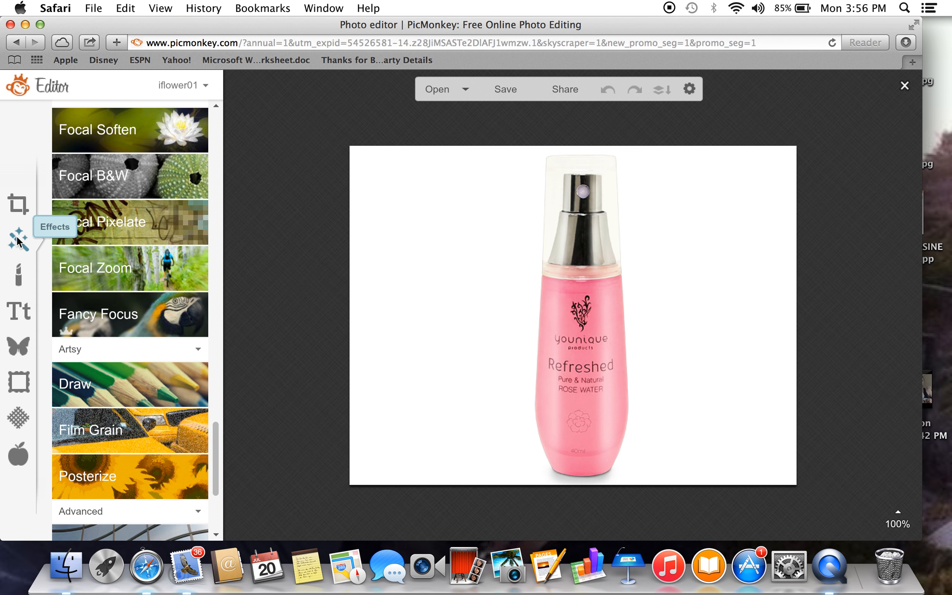
Try painting over the bottle's spray cap with the Draw effect in the cream color fffef5.
{"action": "left_click", "coordinate": [111, 382]}
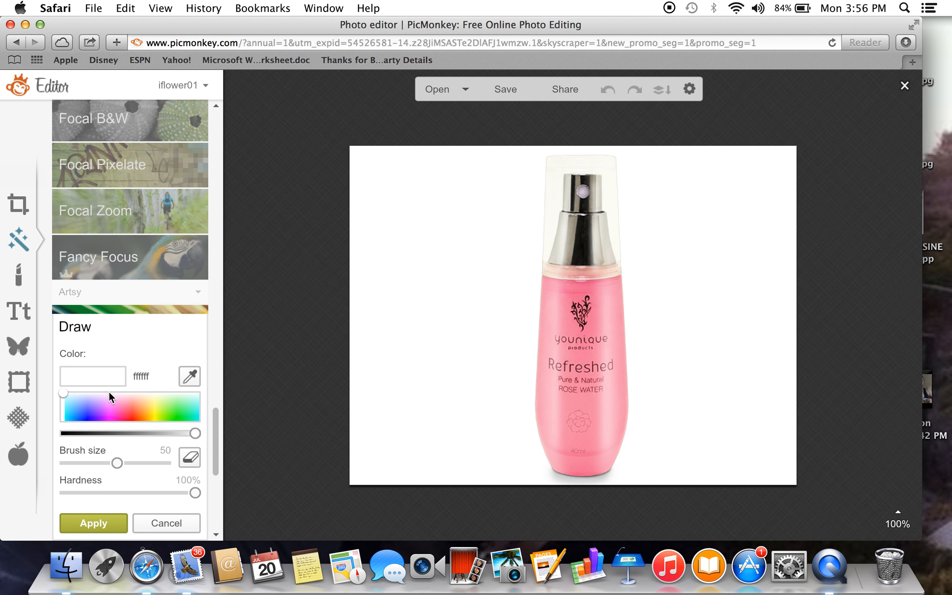
{"action": "left_click", "coordinate": [154, 392]}
{"action": "mouse_move", "coordinate": [552, 176]}
{"action": "left_mouse_down"}
{"action": "mouse_move", "coordinate": [548, 168]}
{"action": "mouse_move", "coordinate": [607, 174]}
{"action": "mouse_move", "coordinate": [599, 192]}
{"action": "mouse_move", "coordinate": [543, 184]}
{"action": "mouse_move", "coordinate": [547, 199]}
{"action": "mouse_move", "coordinate": [603, 213]}
{"action": "mouse_move", "coordinate": [542, 237]}
{"action": "mouse_move", "coordinate": [609, 245]}
{"action": "left_mouse_up"}
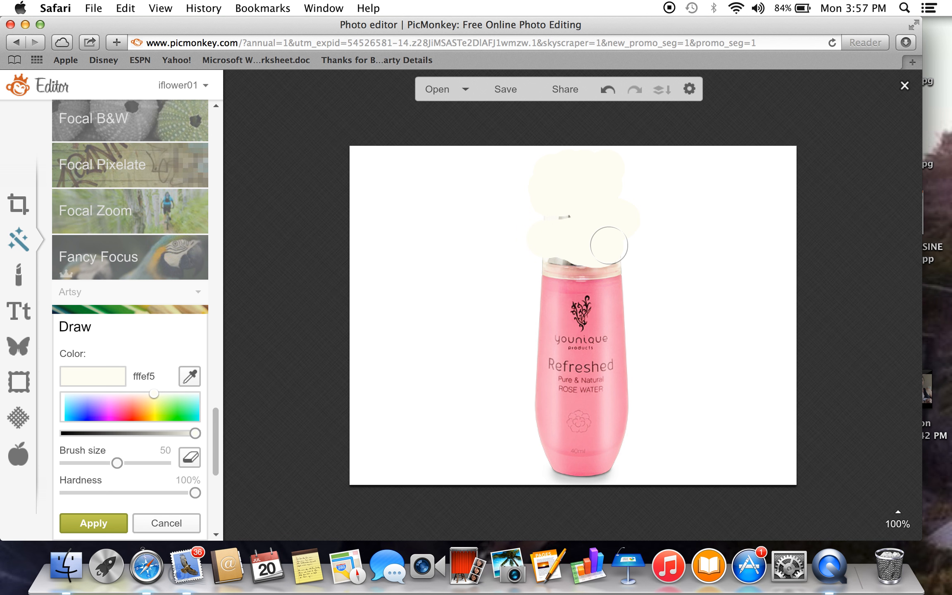
Undo all the brush strokes on the spray cap and leave the Draw effect.
{"action": "left_click", "coordinate": [607, 93]}
{"action": "left_click", "coordinate": [608, 93]}
{"action": "left_click", "coordinate": [608, 94]}
{"action": "left_click", "coordinate": [607, 93]}
{"action": "left_click", "coordinate": [607, 94]}
{"action": "left_click", "coordinate": [607, 94]}
{"action": "left_click", "coordinate": [608, 93]}
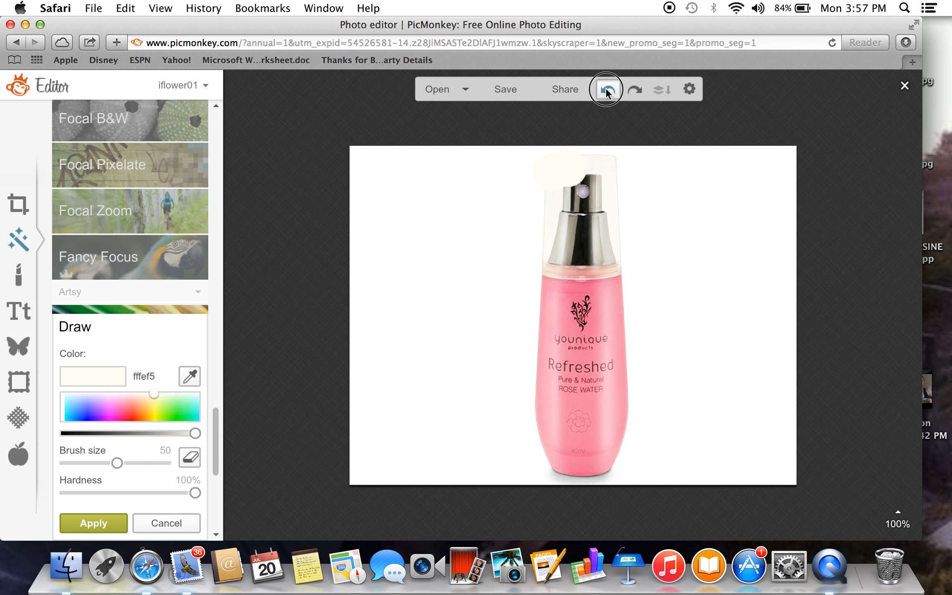
{"action": "left_click", "coordinate": [608, 93]}
{"action": "left_click", "coordinate": [607, 93]}
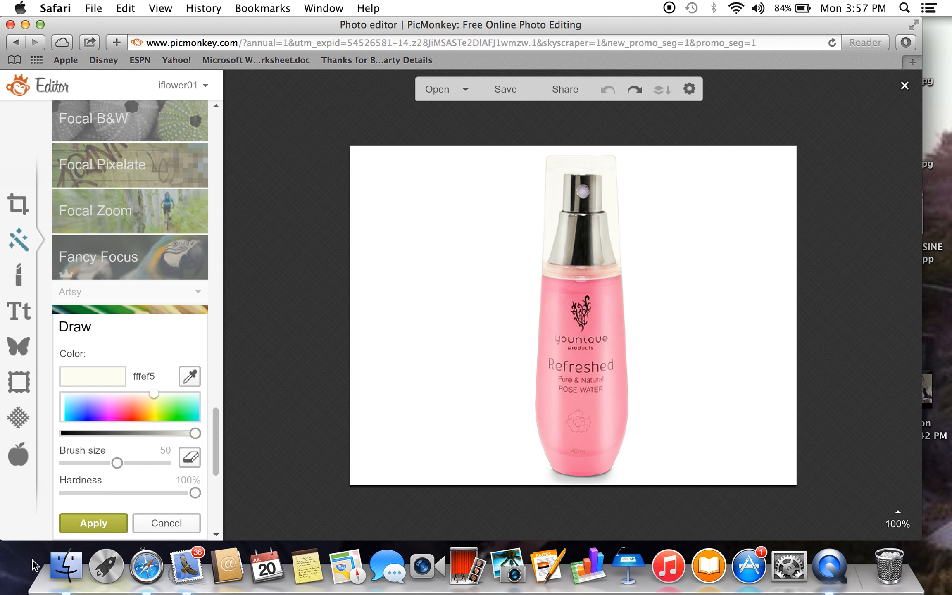
{"action": "left_click", "coordinate": [93, 523]}
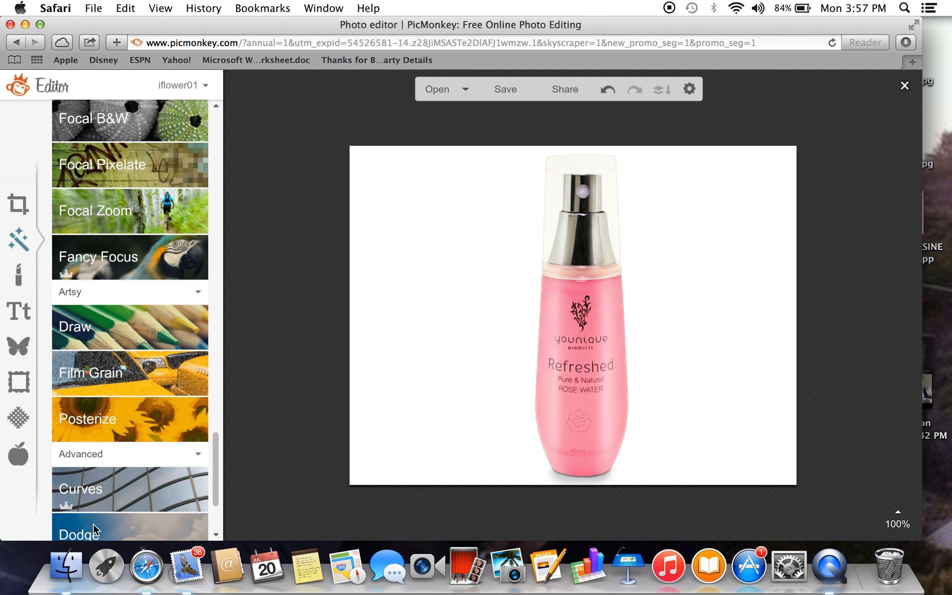
Apply the Film Grain effect to the photo with an amount of 20% and dark grain.
{"action": "left_click", "coordinate": [132, 388]}
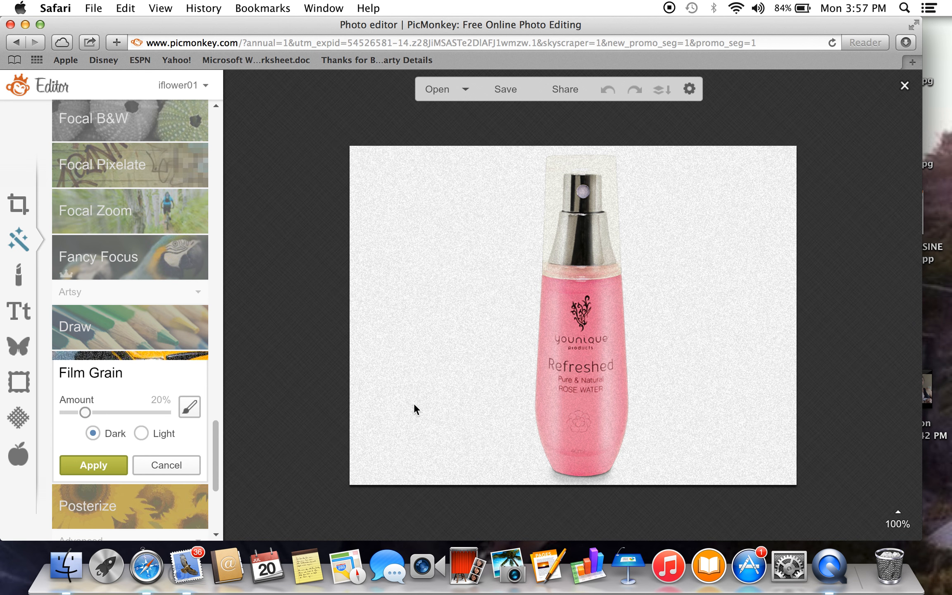
{"action": "left_click", "coordinate": [95, 465]}
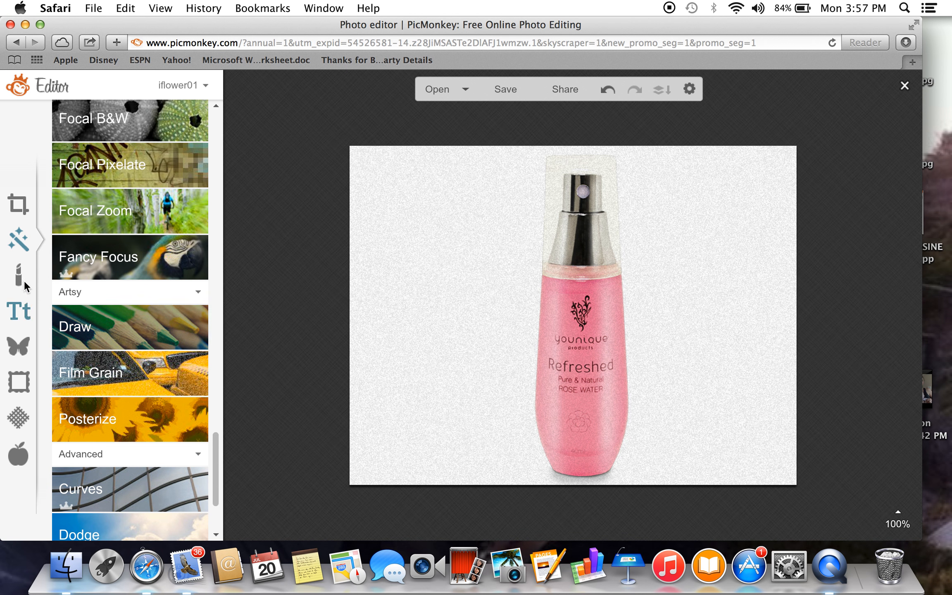
Add a text box in the EcuyerDAX font and place it beside the bottle's spray cap.
{"action": "left_click", "coordinate": [18, 314]}
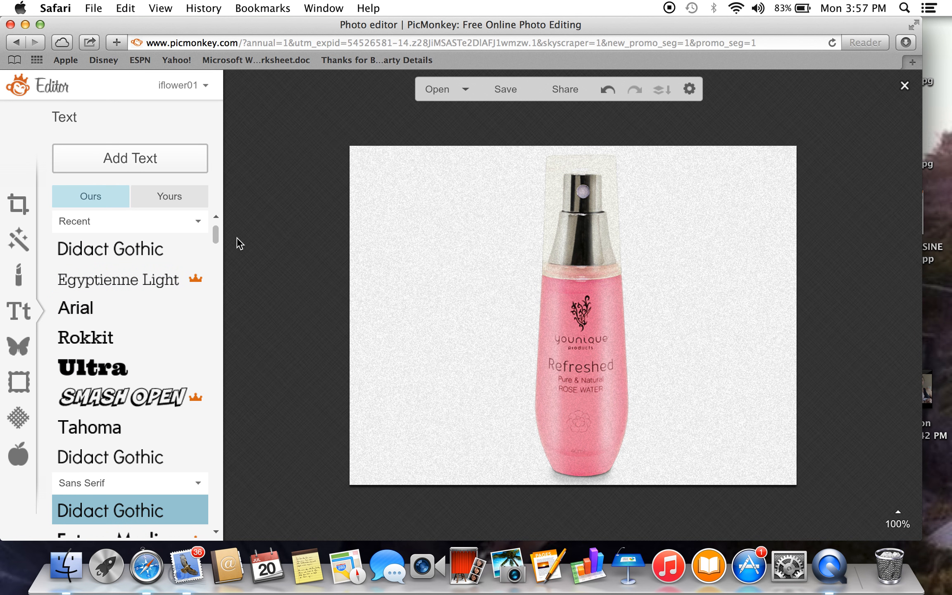
{"action": "mouse_move", "coordinate": [217, 238]}
{"action": "left_mouse_down"}
{"action": "mouse_move", "coordinate": [224, 329]}
{"action": "mouse_move", "coordinate": [215, 399]}
{"action": "left_mouse_up"}
{"action": "left_click", "coordinate": [149, 414]}
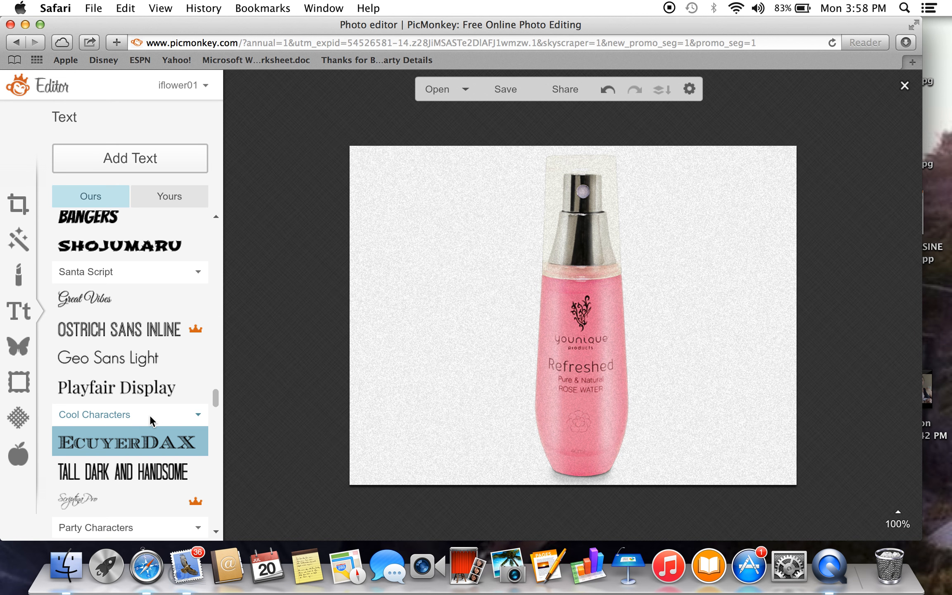
{"action": "left_click", "coordinate": [129, 156]}
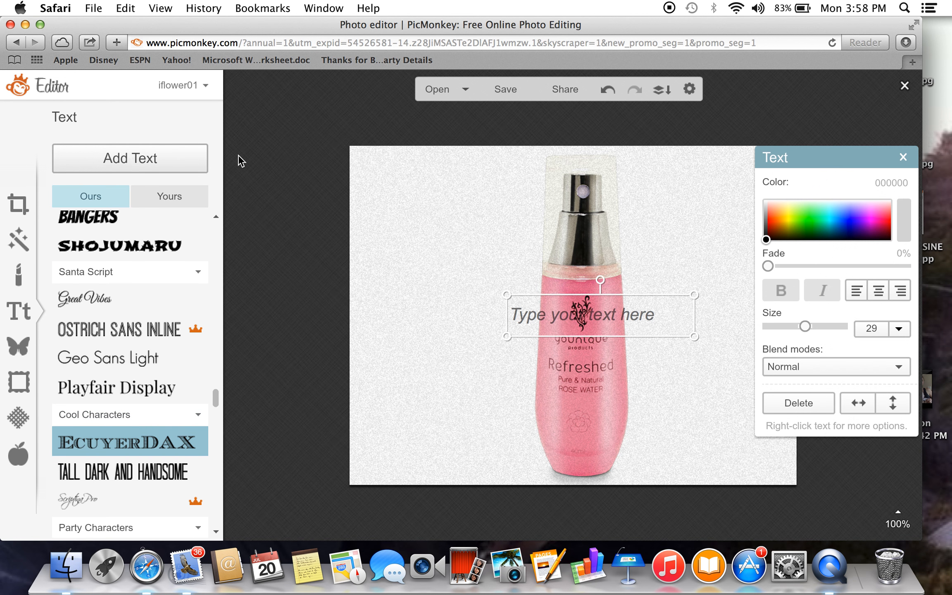
{"action": "left_click_drag", "start_coordinate": [546, 298], "coordinate": [474, 248]}
{"action": "left_click", "coordinate": [474, 248]}
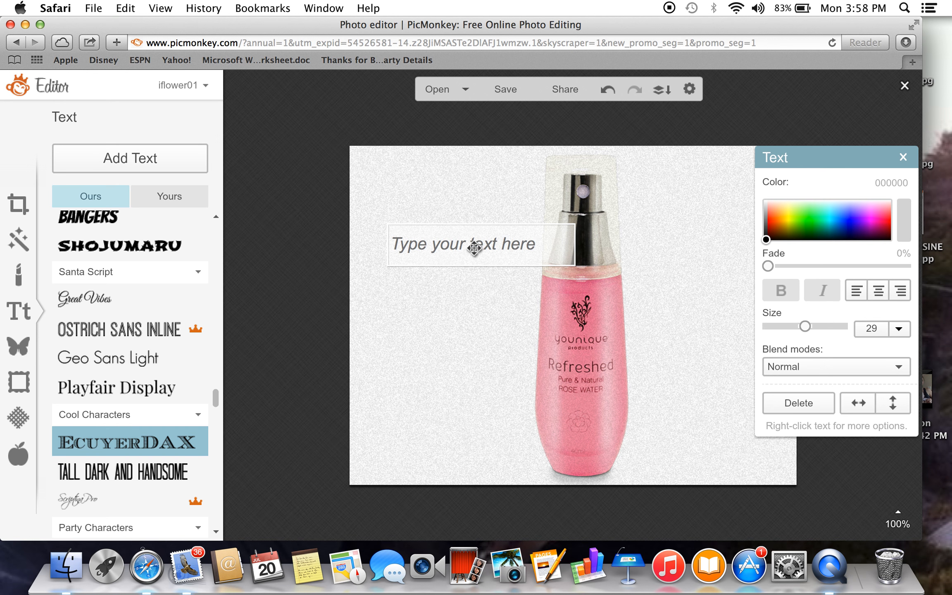
Enter "Buy Rose Water and get a Free Lipgloss!" as the text.
{"action": "type", "text": "Buy "}
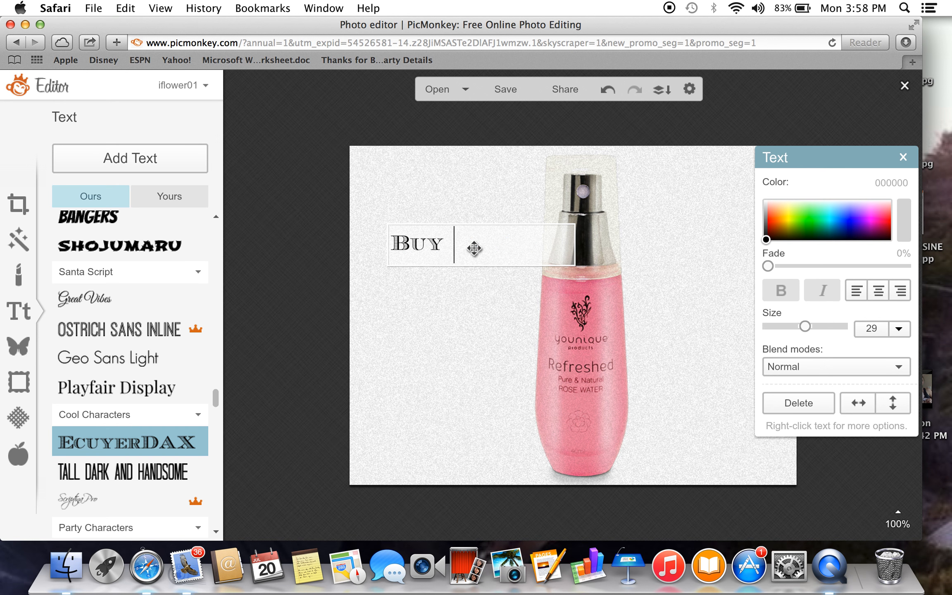
{"action": "type", "text": "Rose Wa"}
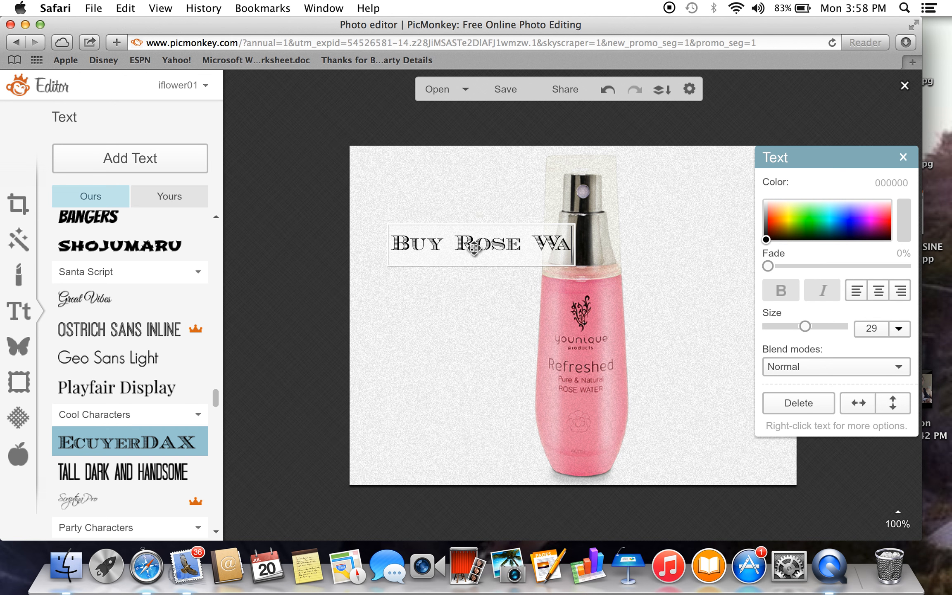
{"action": "type", "text": "ter and get a "}
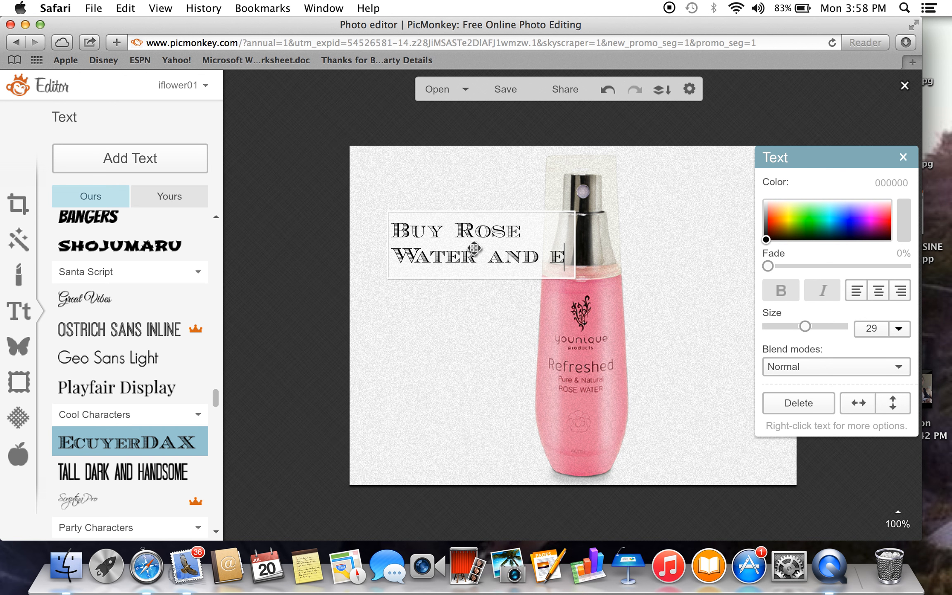
{"action": "type", "text": "Free Lip"}
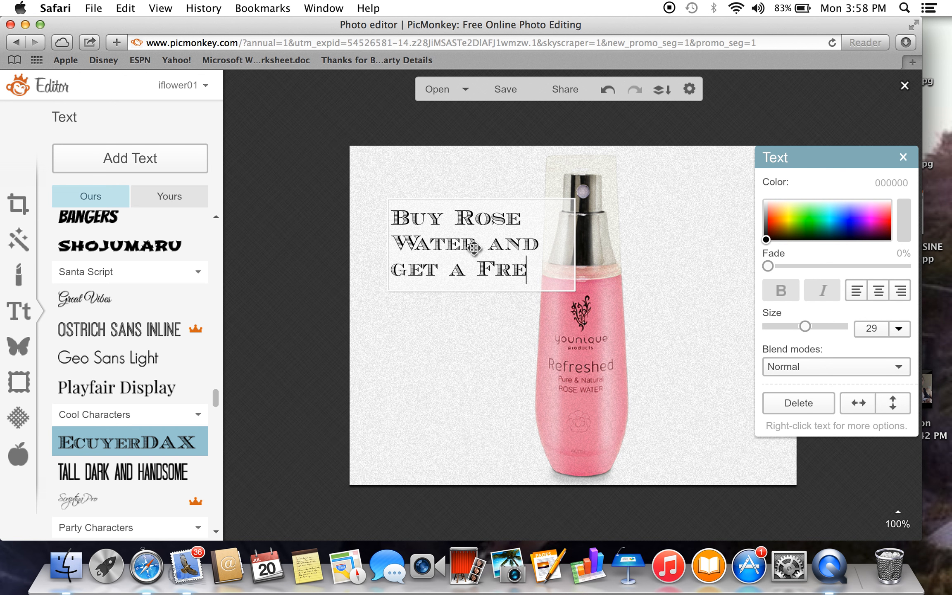
{"action": "type", "text": "gloss!"}
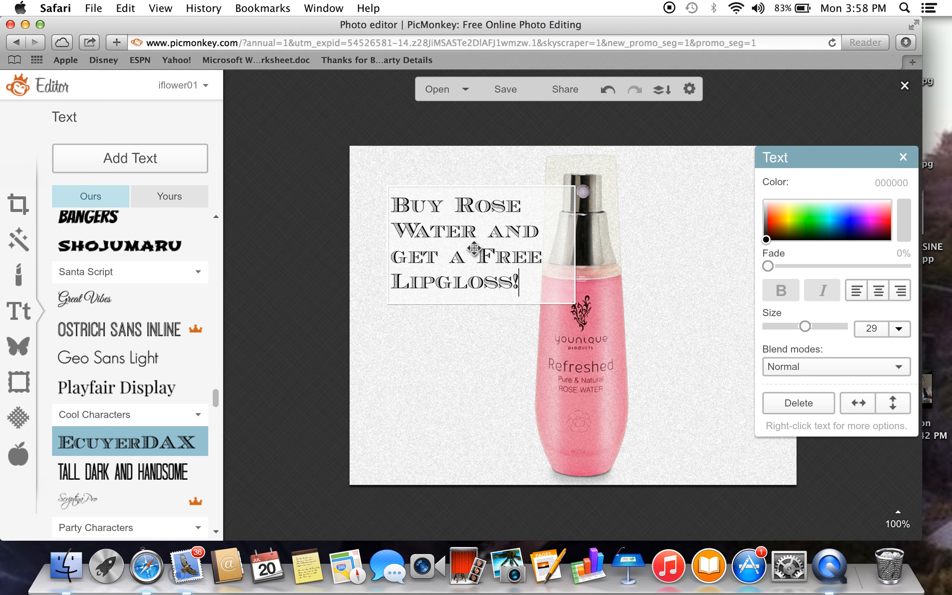
Center the lipgloss offer text and color all of it magenta e900ec.
{"action": "left_click", "coordinate": [879, 295]}
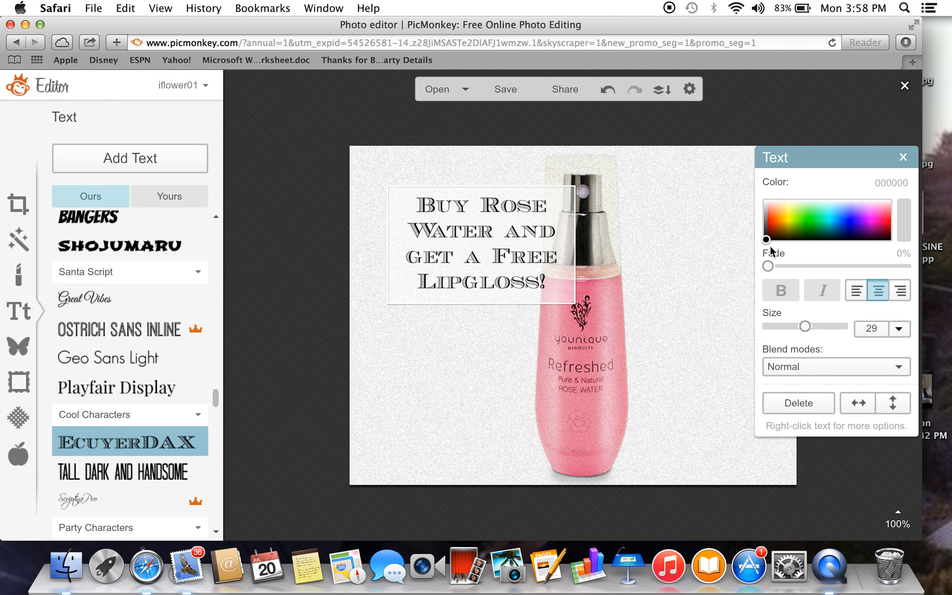
{"action": "left_click", "coordinate": [844, 227]}
{"action": "left_click_drag", "start_coordinate": [537, 285], "coordinate": [420, 183]}
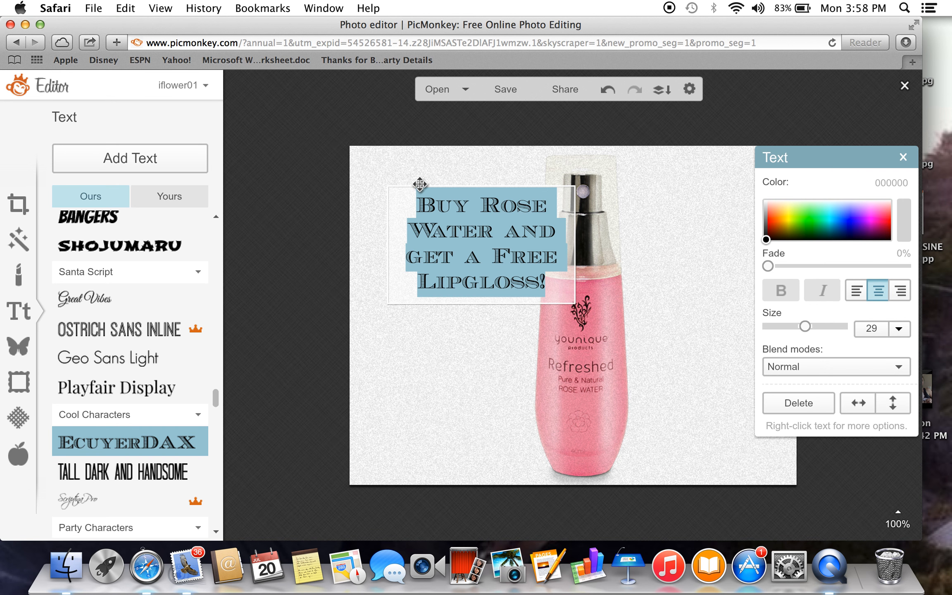
{"action": "left_click", "coordinate": [848, 213]}
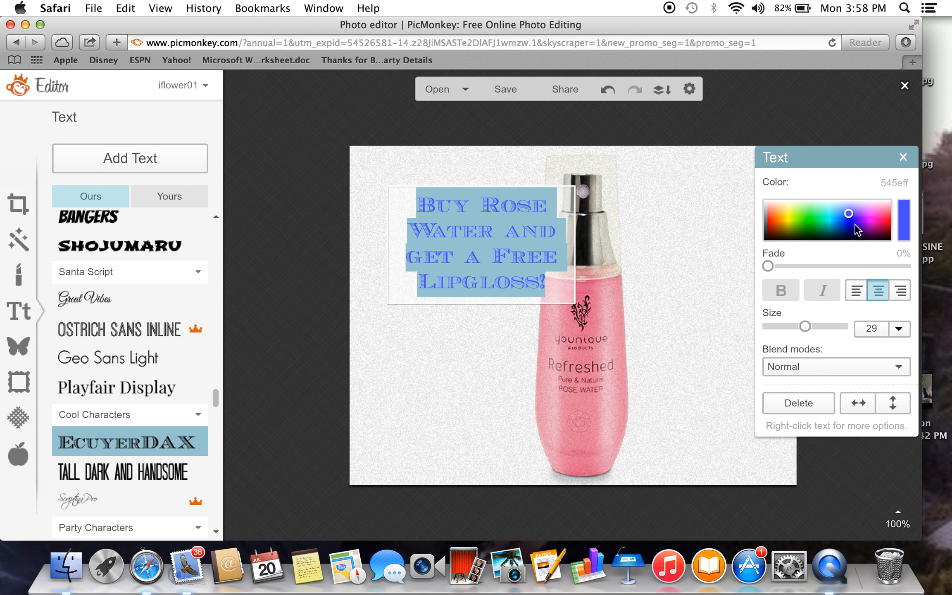
{"action": "left_click", "coordinate": [870, 222]}
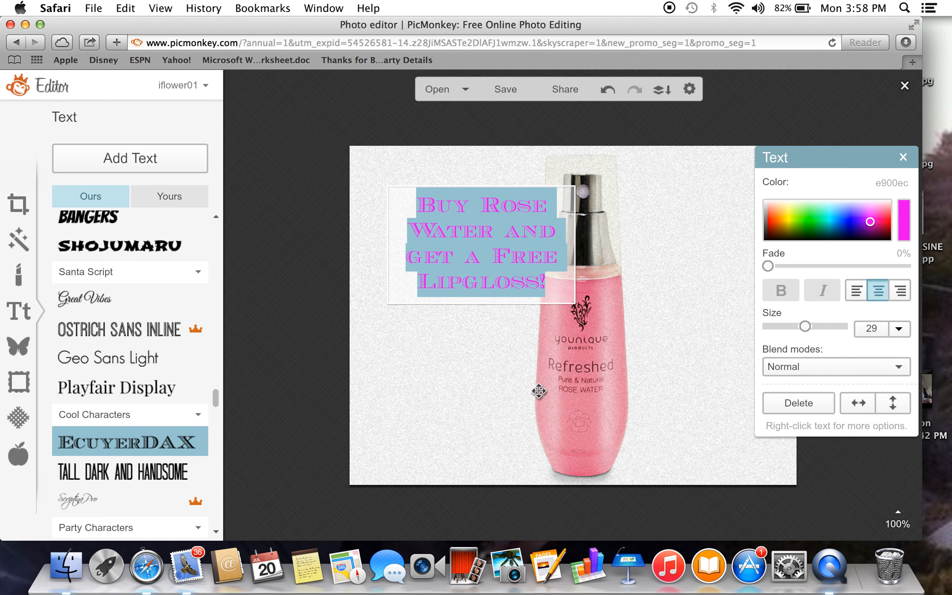
{"action": "left_click", "coordinate": [502, 393]}
Shift the text over the bottle and look through the blend modes, keeping Normal.
{"action": "left_click_drag", "start_coordinate": [491, 285], "coordinate": [525, 293]}
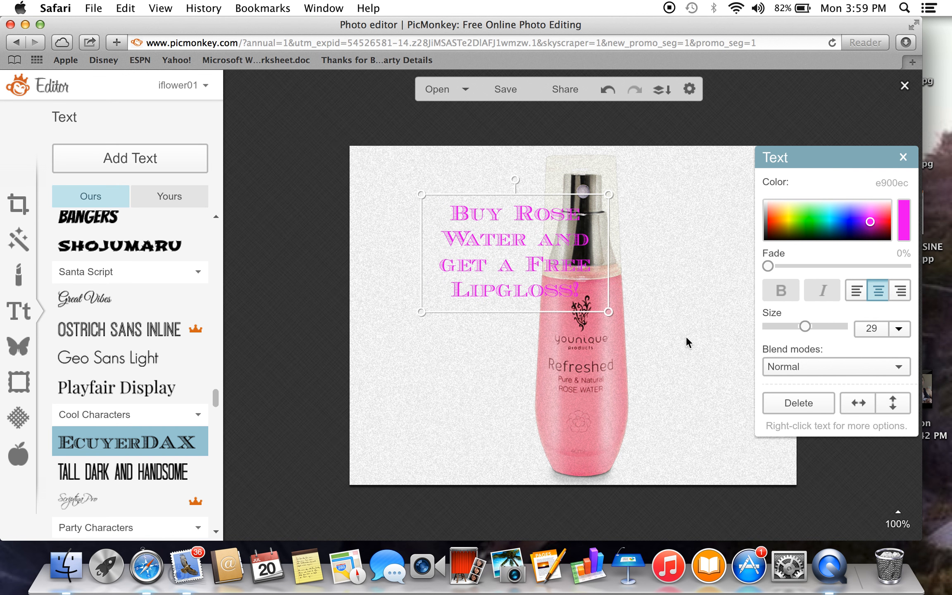
{"action": "left_click", "coordinate": [899, 367]}
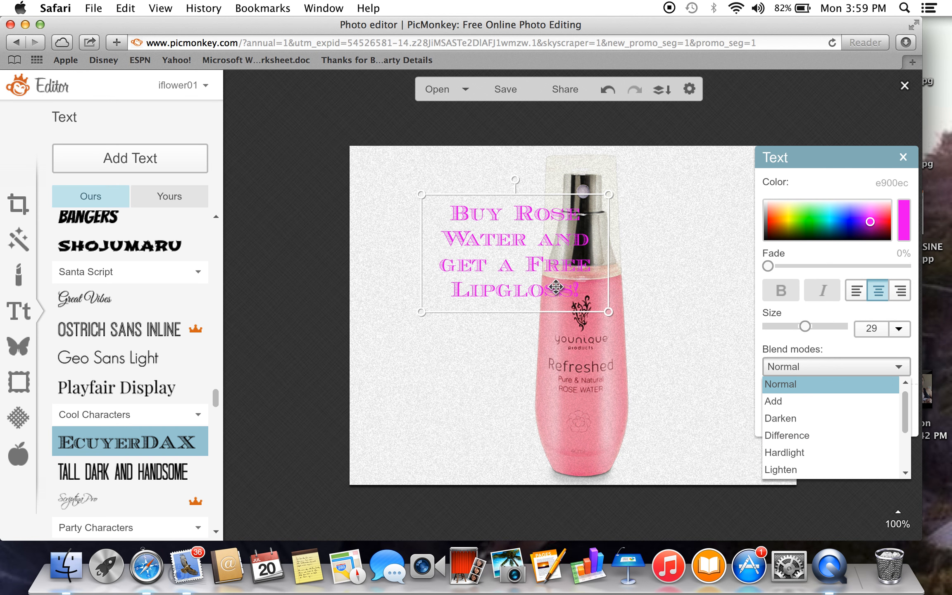
{"action": "left_click_drag", "start_coordinate": [537, 244], "coordinate": [612, 250]}
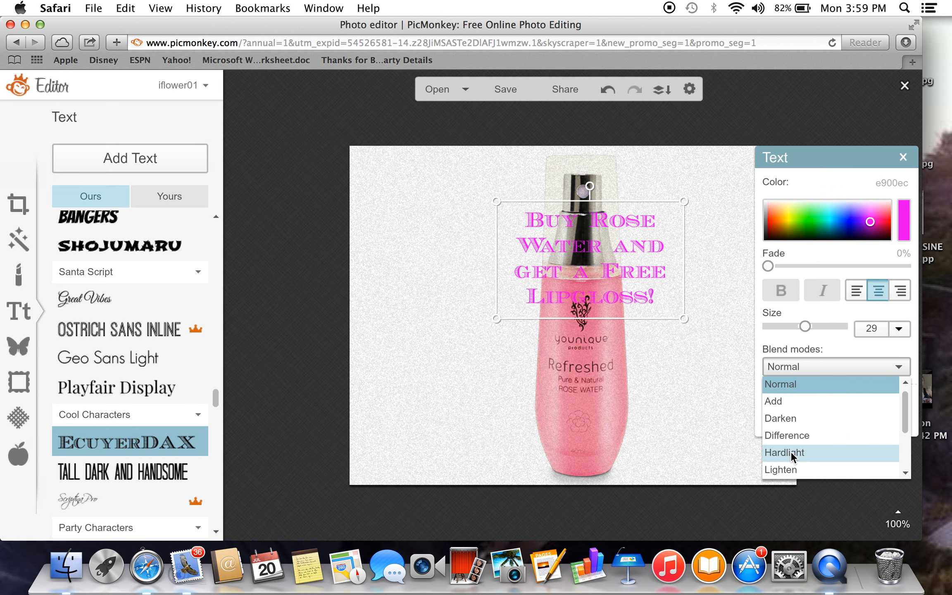
{"action": "left_click", "coordinate": [785, 365]}
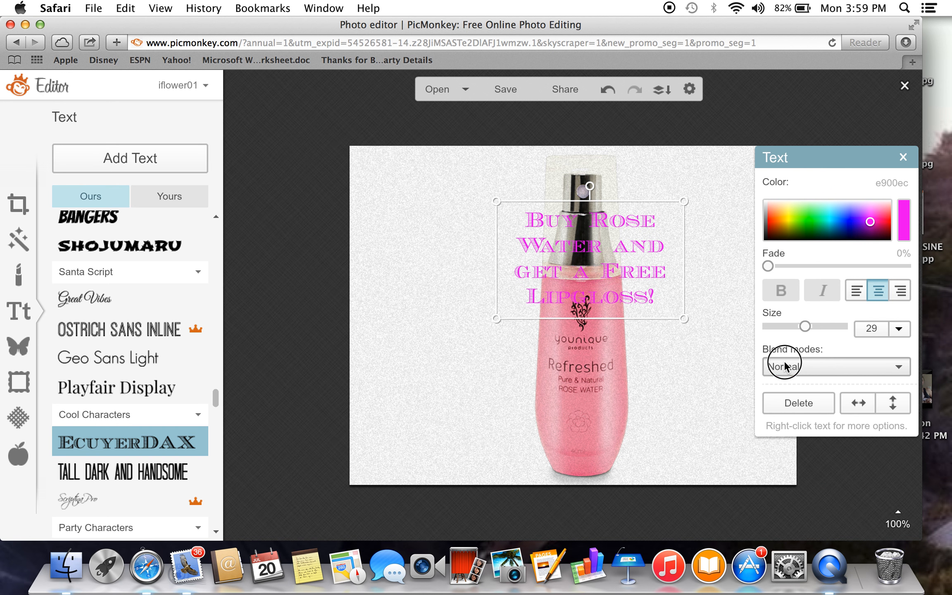
Move the text into the photo's upper-left area, clear of the bottle, and deselect it.
{"action": "left_click_drag", "start_coordinate": [548, 262], "coordinate": [413, 222]}
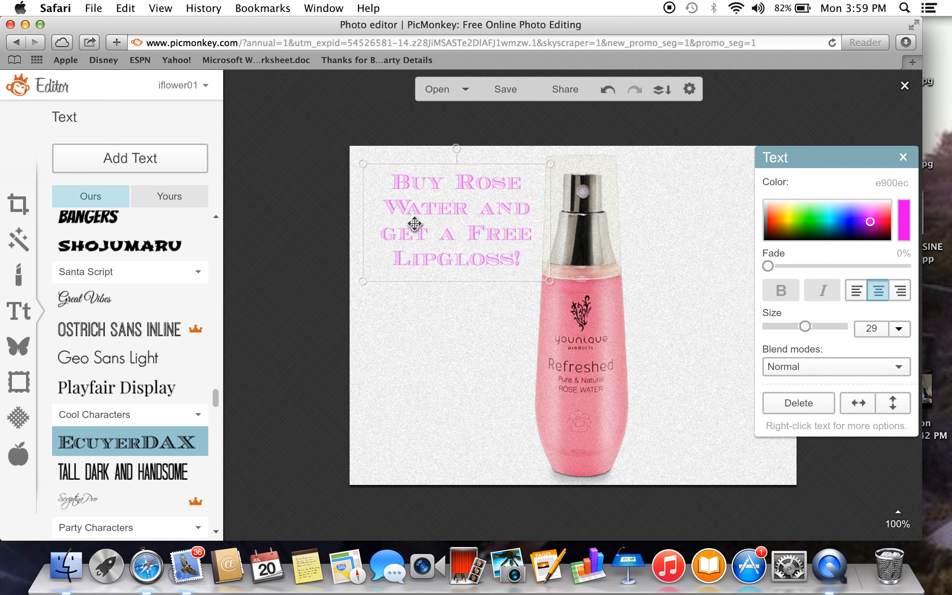
{"action": "left_click", "coordinate": [447, 374]}
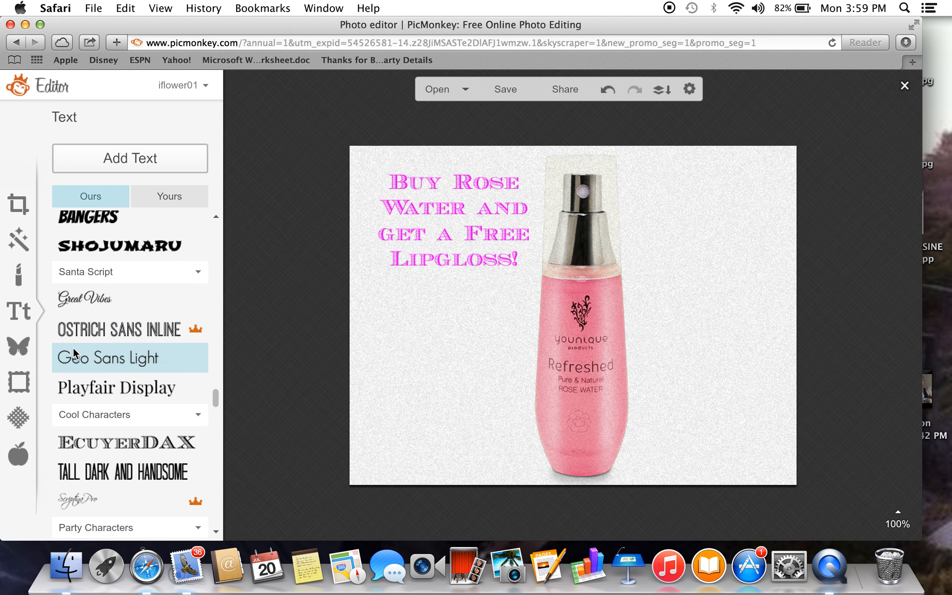
Add the basic round badge with a serrated edge beside the bottle's neck, clear of the offer text, and color it light blue 70c1ff.
{"action": "left_click", "coordinate": [18, 347]}
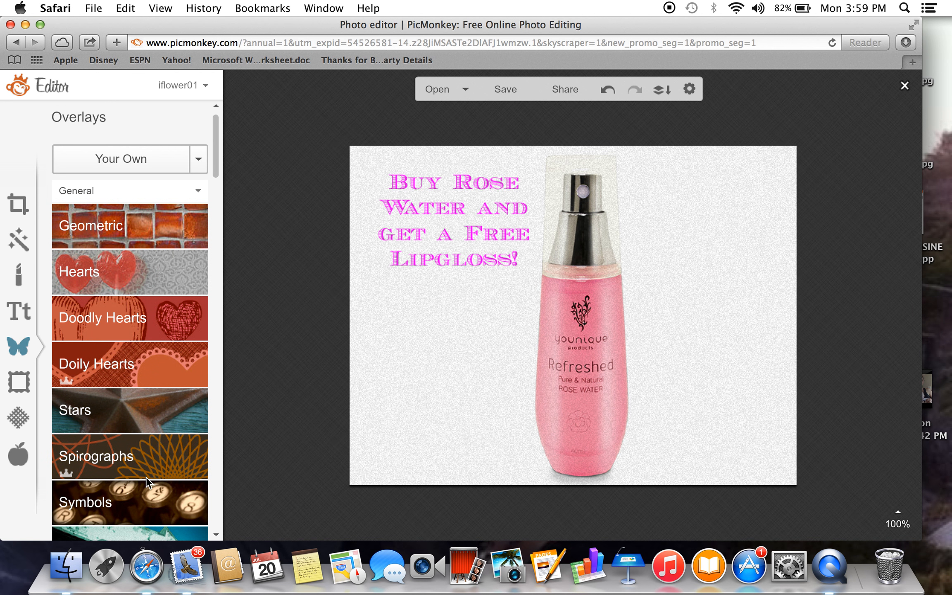
{"action": "left_click", "coordinate": [148, 219]}
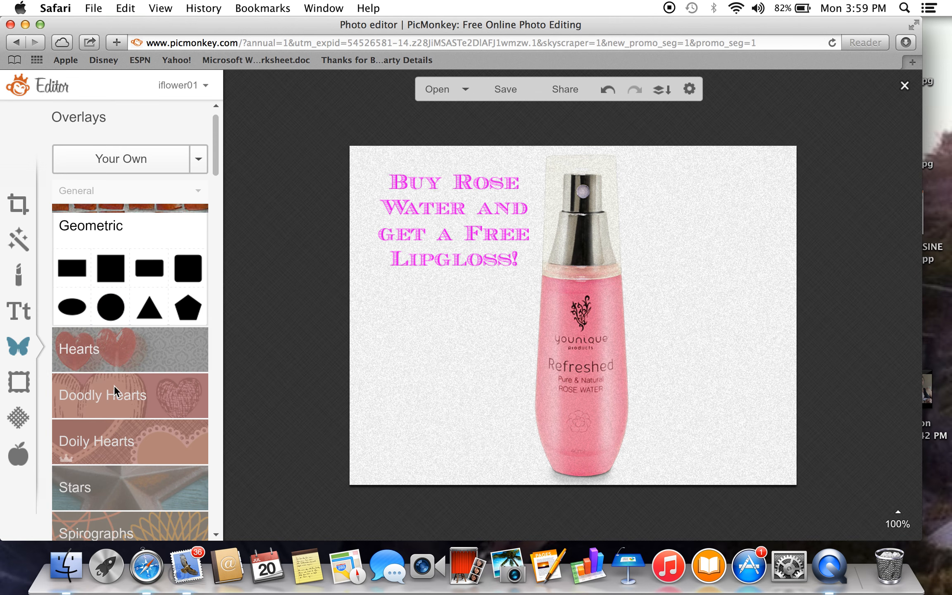
{"action": "left_click", "coordinate": [113, 483]}
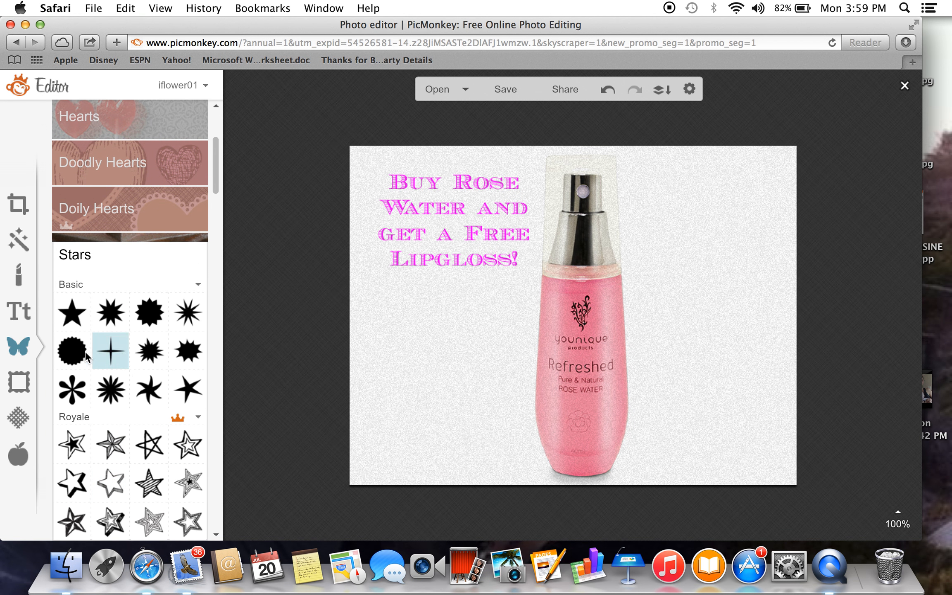
{"action": "left_click", "coordinate": [74, 361]}
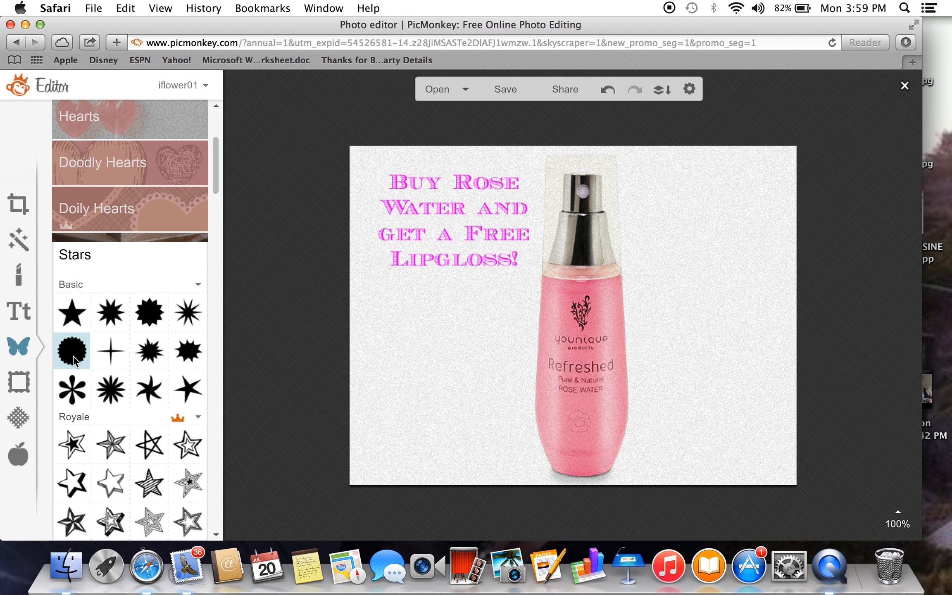
{"action": "left_click_drag", "start_coordinate": [572, 304], "coordinate": [632, 342]}
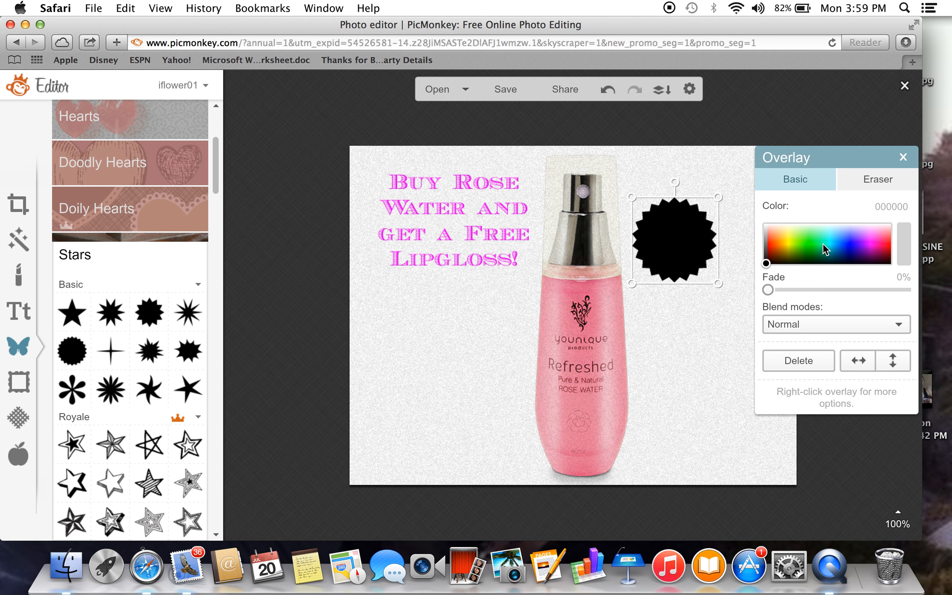
{"action": "left_click", "coordinate": [838, 236]}
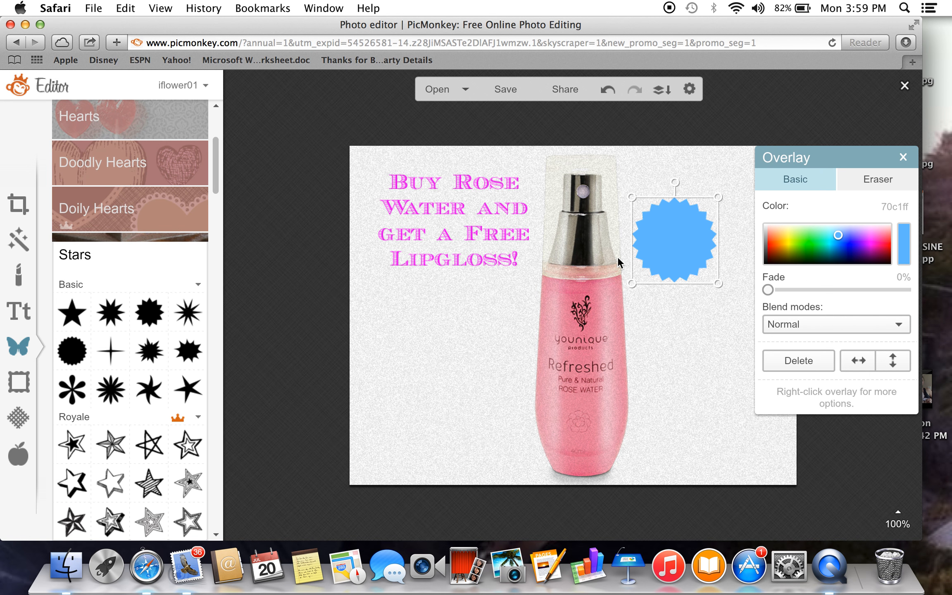
{"action": "left_click", "coordinate": [669, 340]}
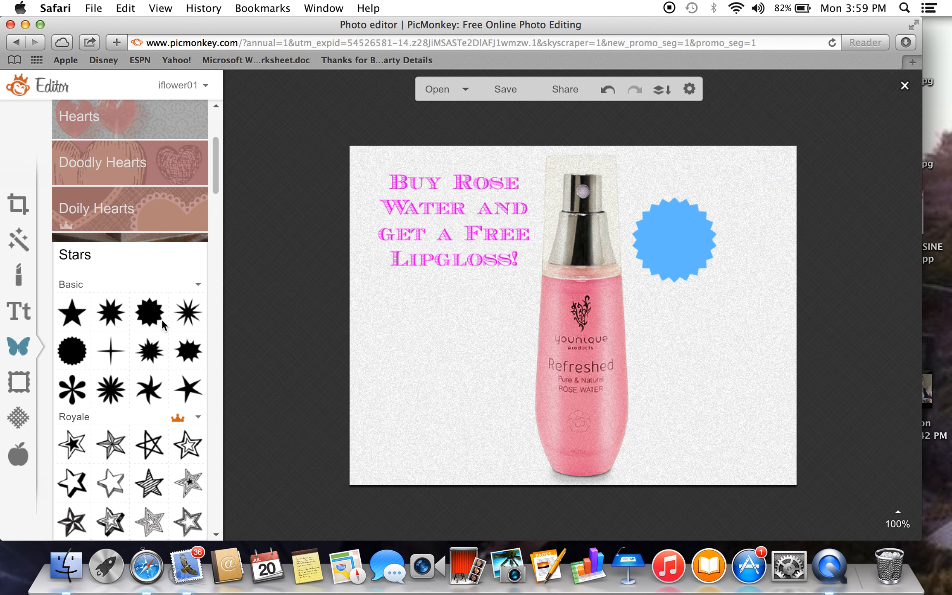
Add the centered text "WOW!!!" in Playfair Display and place it over the blue badge.
{"action": "left_click", "coordinate": [24, 314]}
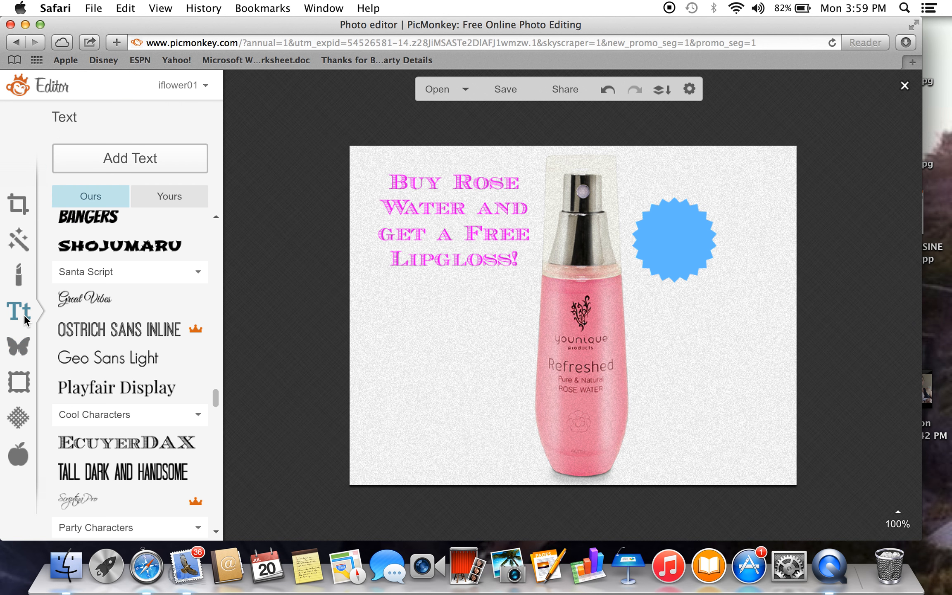
{"action": "left_click", "coordinate": [95, 389]}
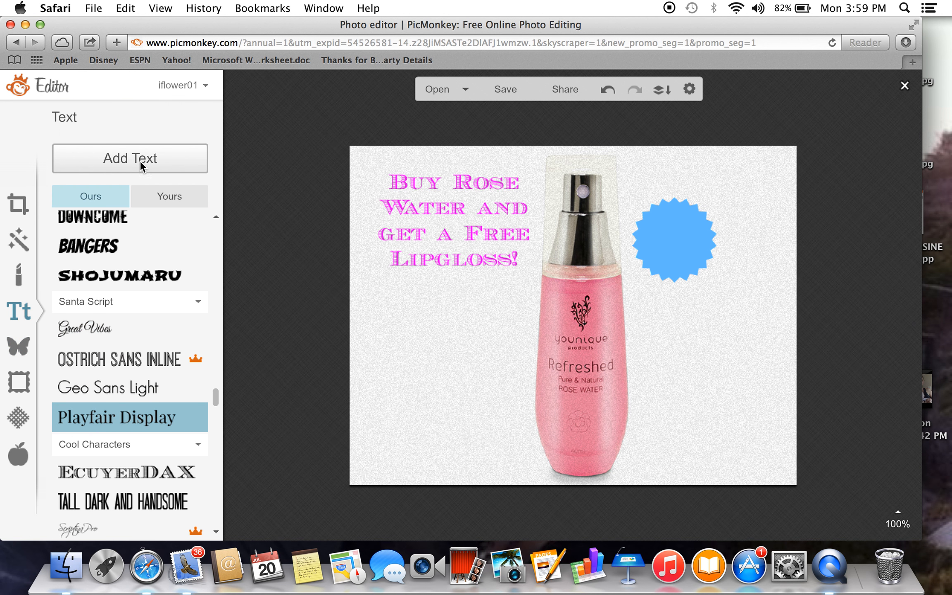
{"action": "left_click", "coordinate": [140, 163]}
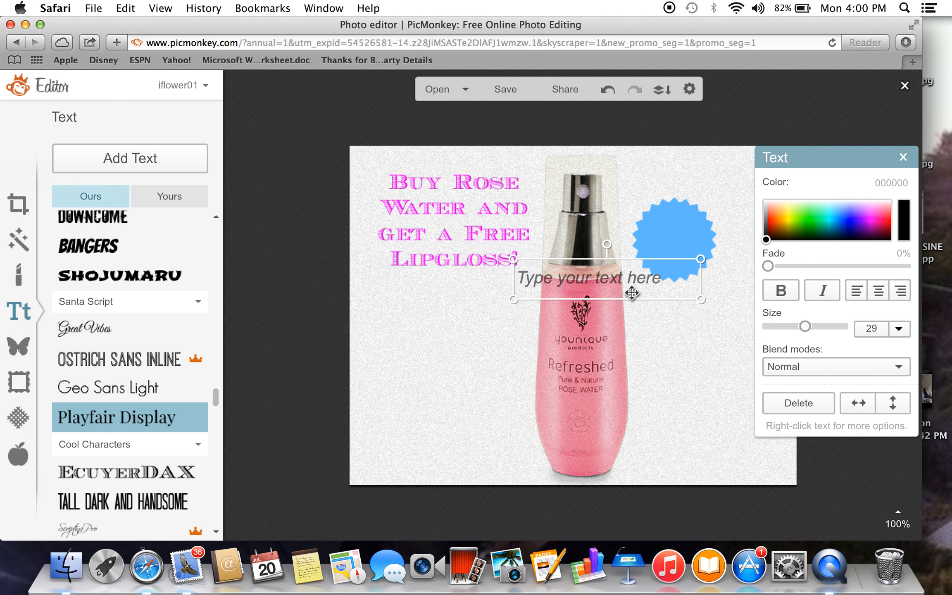
{"action": "type", "text": "WOW!!!"}
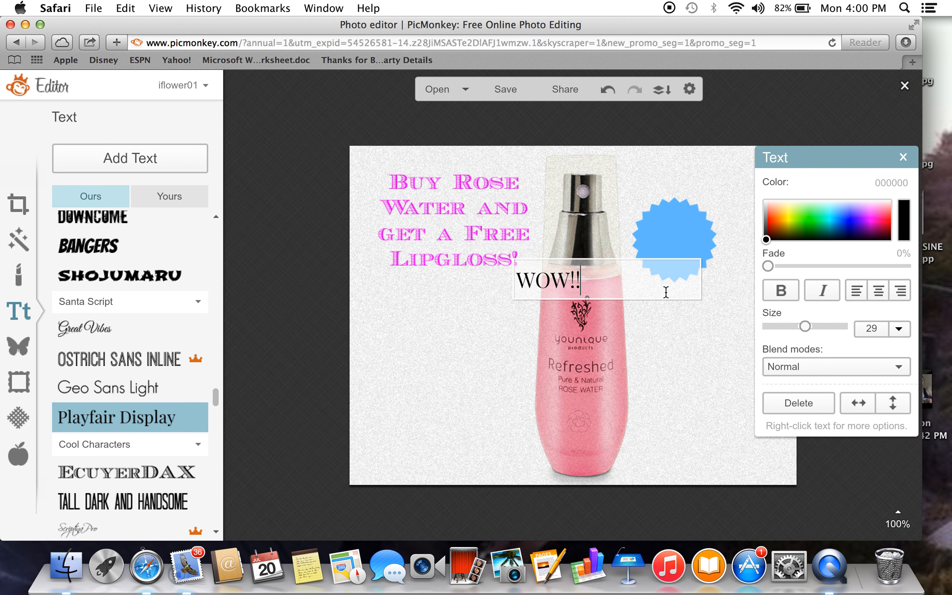
{"action": "left_click", "coordinate": [878, 292]}
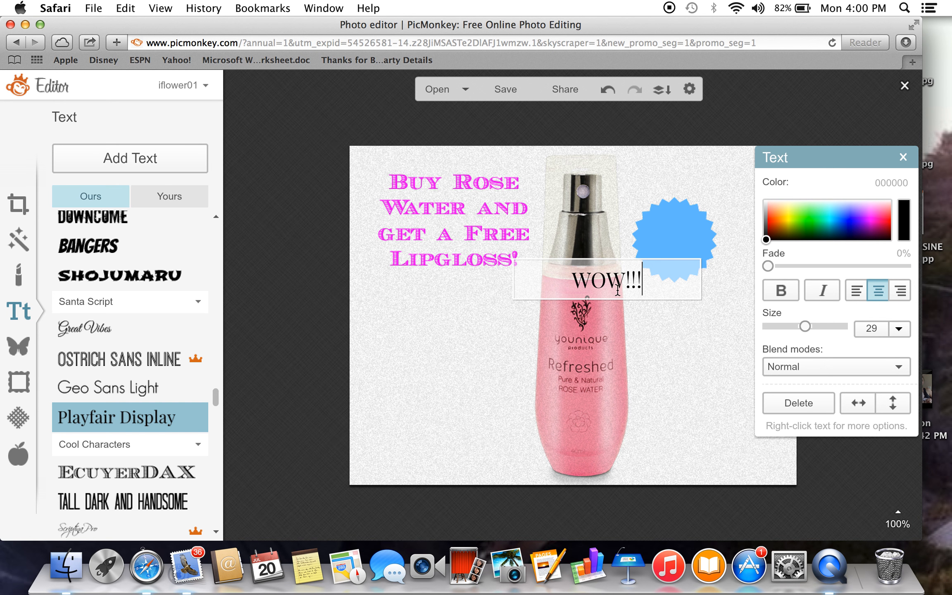
{"action": "left_click_drag", "start_coordinate": [601, 275], "coordinate": [671, 235]}
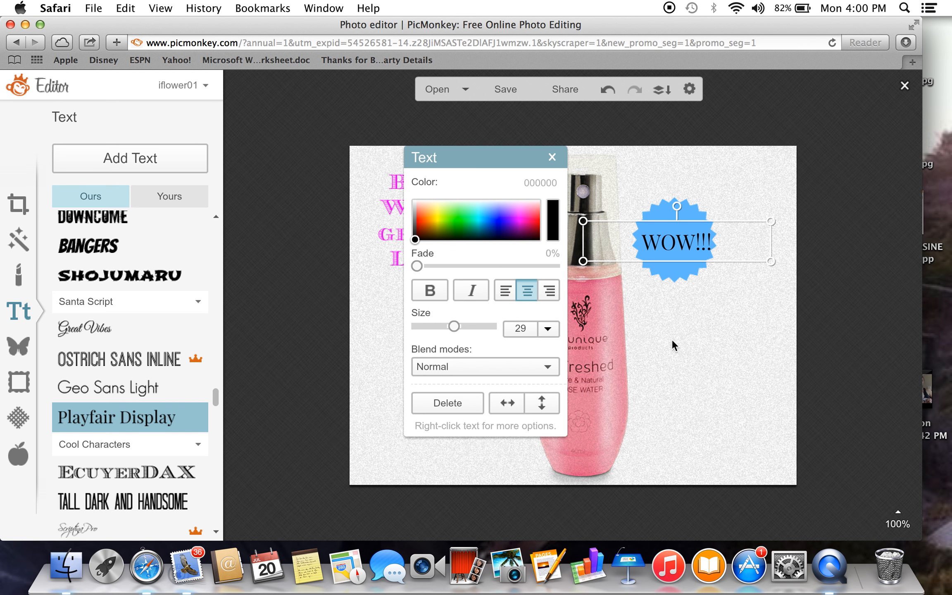
{"action": "left_click", "coordinate": [675, 344]}
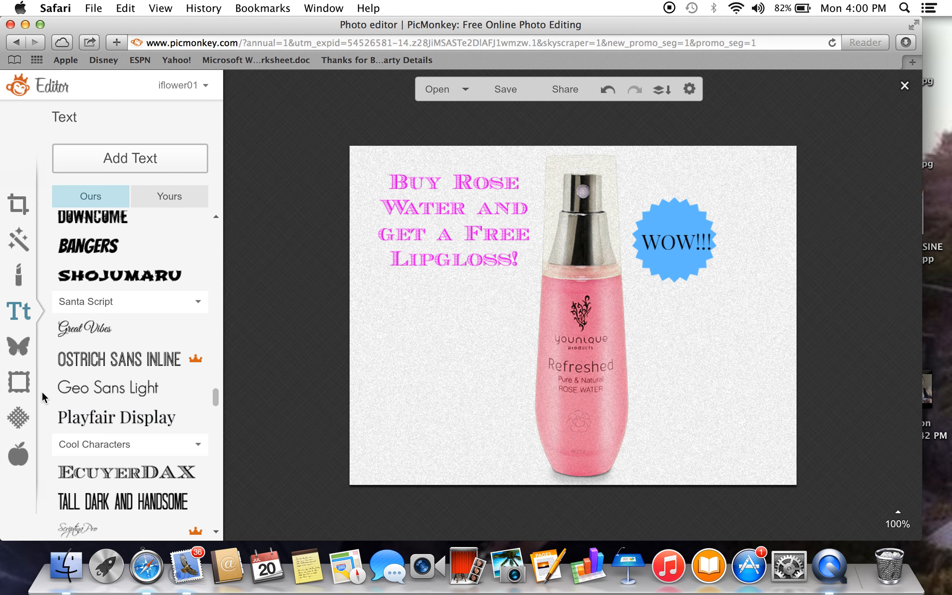
Import the red lipgloss photo from the iPhoto album "untitled album 2" as a custom overlay.
{"action": "left_click", "coordinate": [15, 348]}
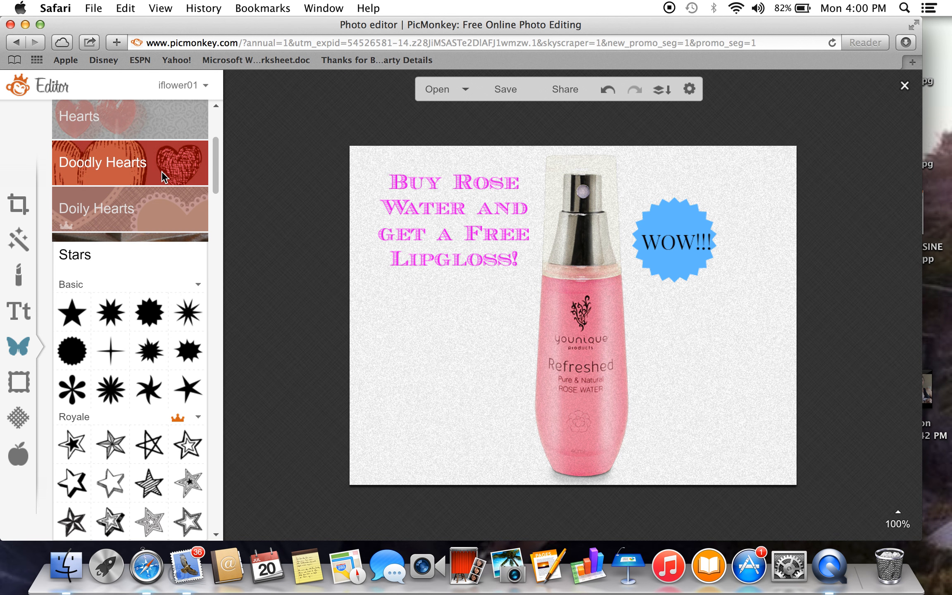
{"action": "left_click_drag", "start_coordinate": [211, 165], "coordinate": [220, 94]}
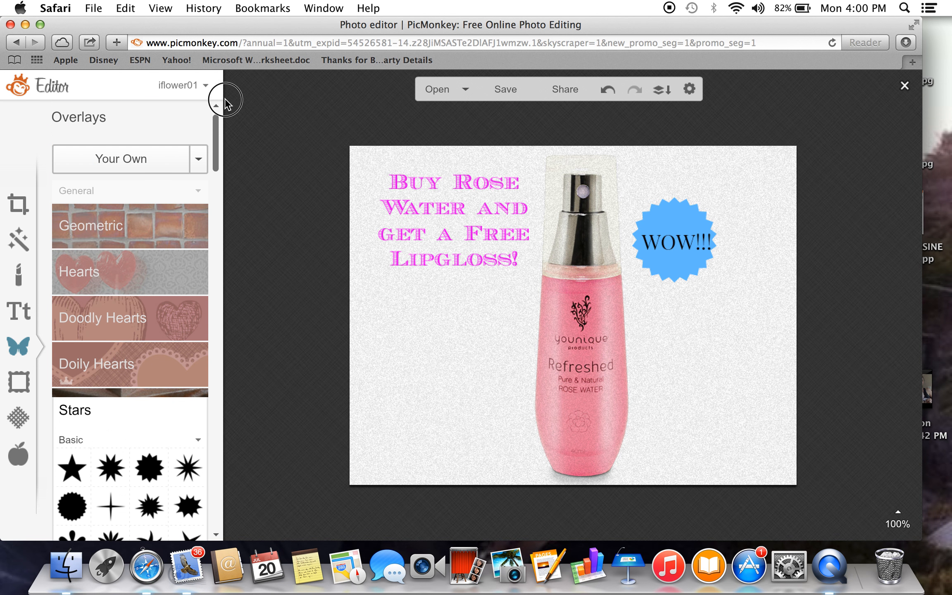
{"action": "left_click", "coordinate": [148, 159]}
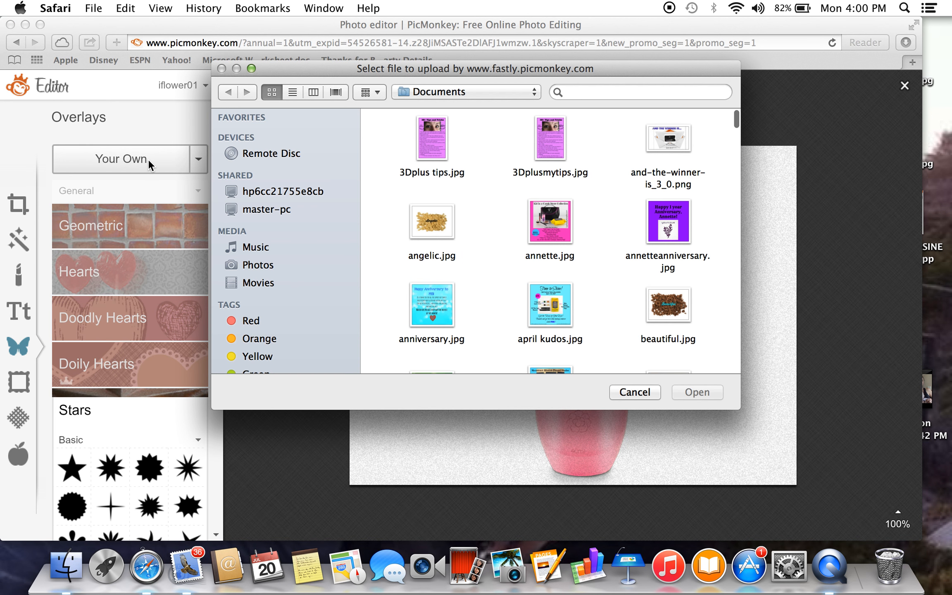
{"action": "left_click", "coordinate": [260, 261]}
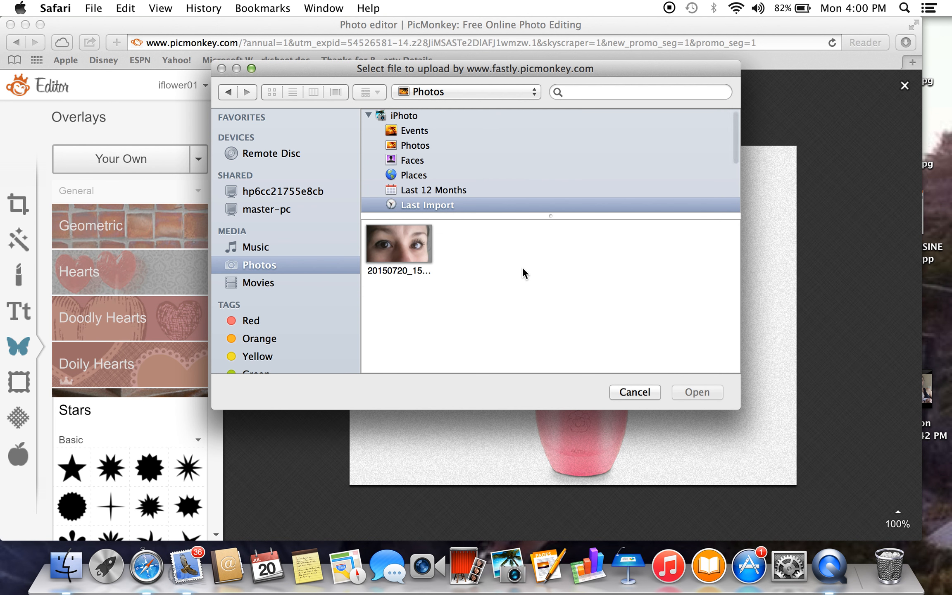
{"action": "scroll", "coordinate": [421, 204], "scroll_direction": "down", "scroll_amount": 5}
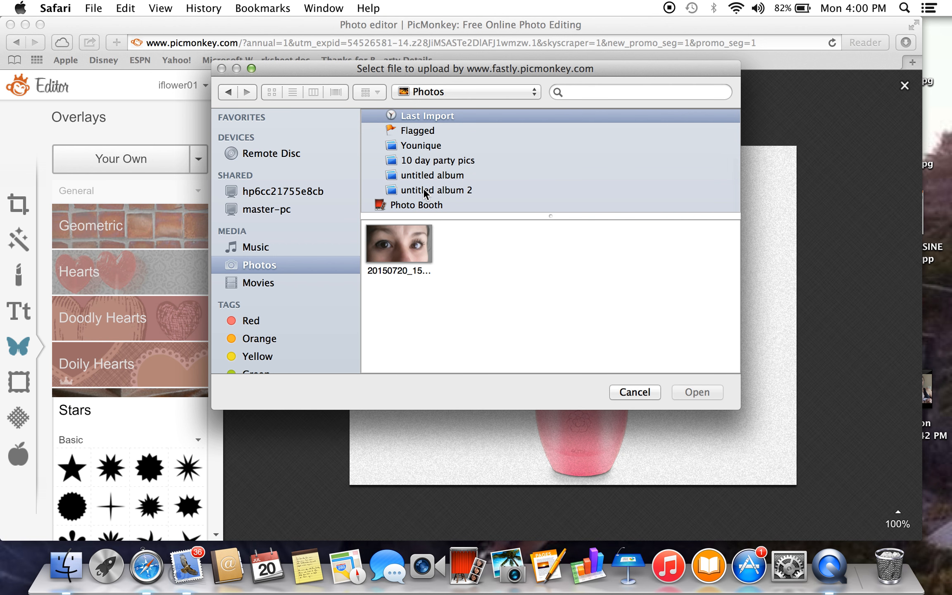
{"action": "left_click", "coordinate": [424, 191]}
{"action": "scroll", "coordinate": [551, 323], "scroll_direction": "down", "scroll_amount": 5}
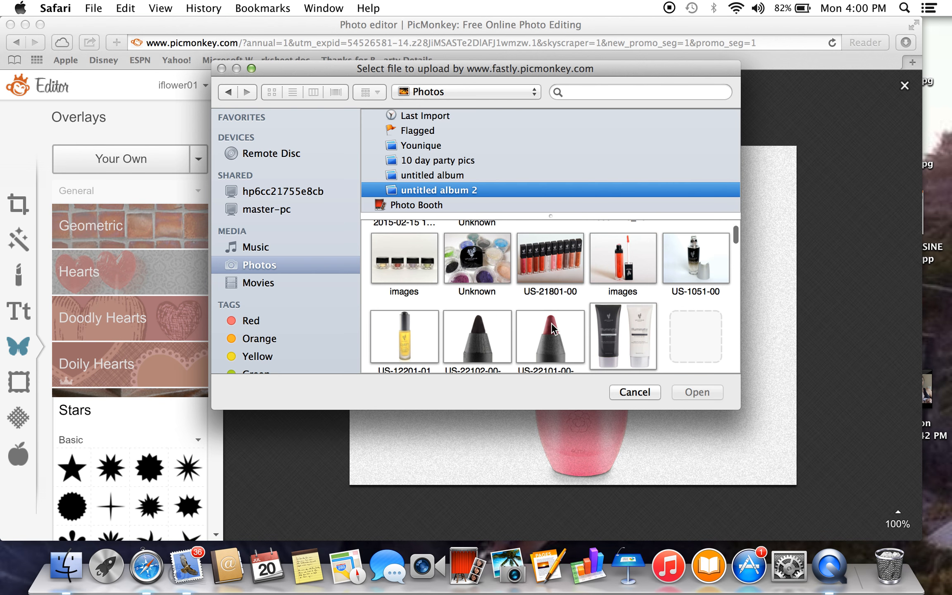
{"action": "scroll", "coordinate": [551, 323], "scroll_direction": "up", "scroll_amount": 3}
{"action": "left_click", "coordinate": [622, 271]}
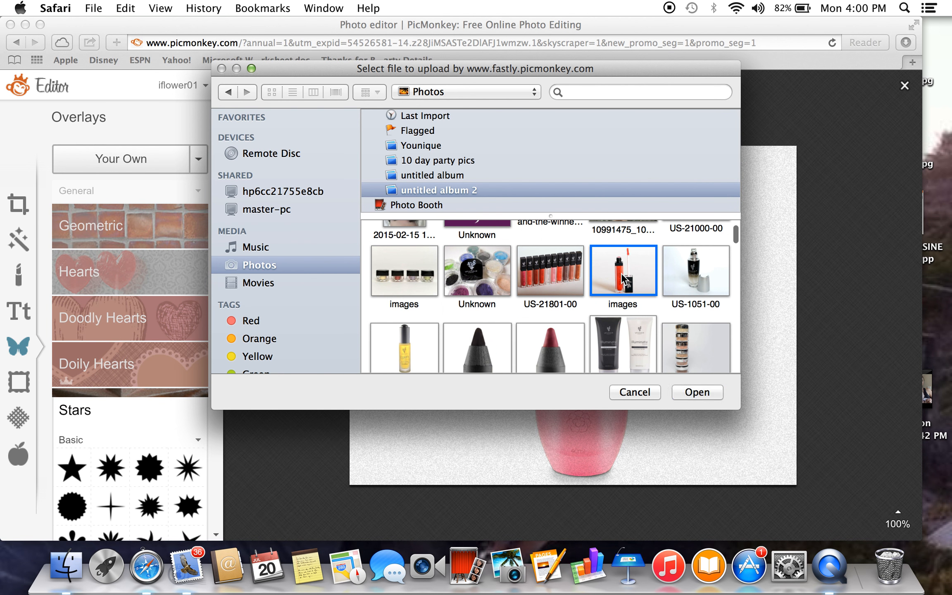
{"action": "left_click", "coordinate": [695, 393]}
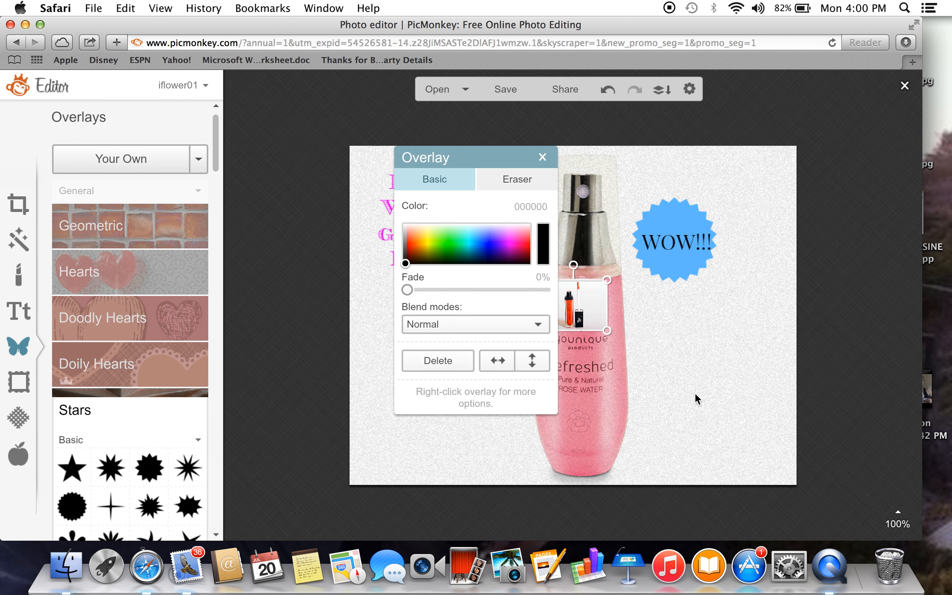
Move the lipgloss photo to the image's lower-left area, enlarge it to about the offer text's width, and deselect it.
{"action": "left_click_drag", "start_coordinate": [591, 314], "coordinate": [458, 439]}
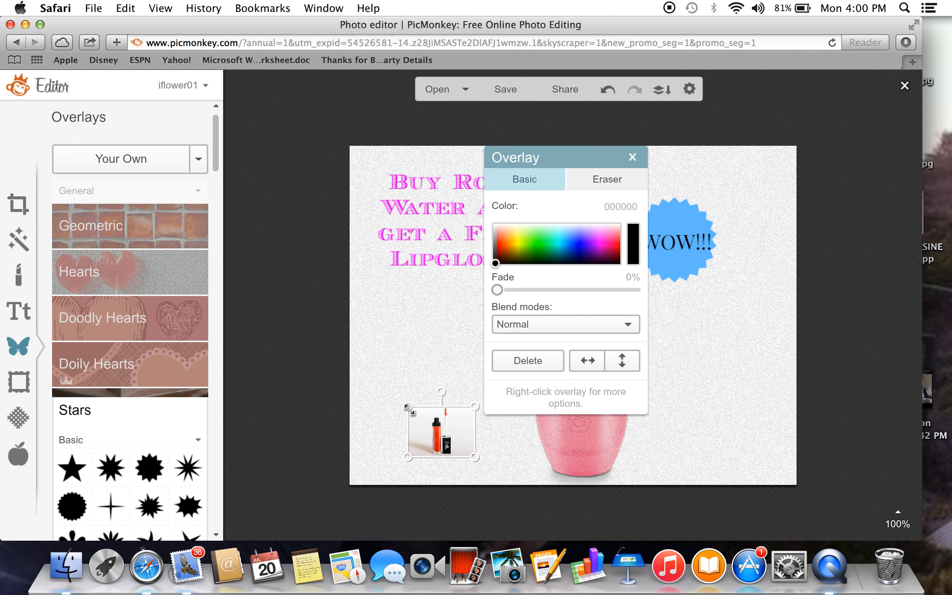
{"action": "left_click_drag", "start_coordinate": [404, 407], "coordinate": [333, 302]}
{"action": "left_click_drag", "start_coordinate": [400, 387], "coordinate": [439, 401]}
{"action": "left_click", "coordinate": [656, 459]}
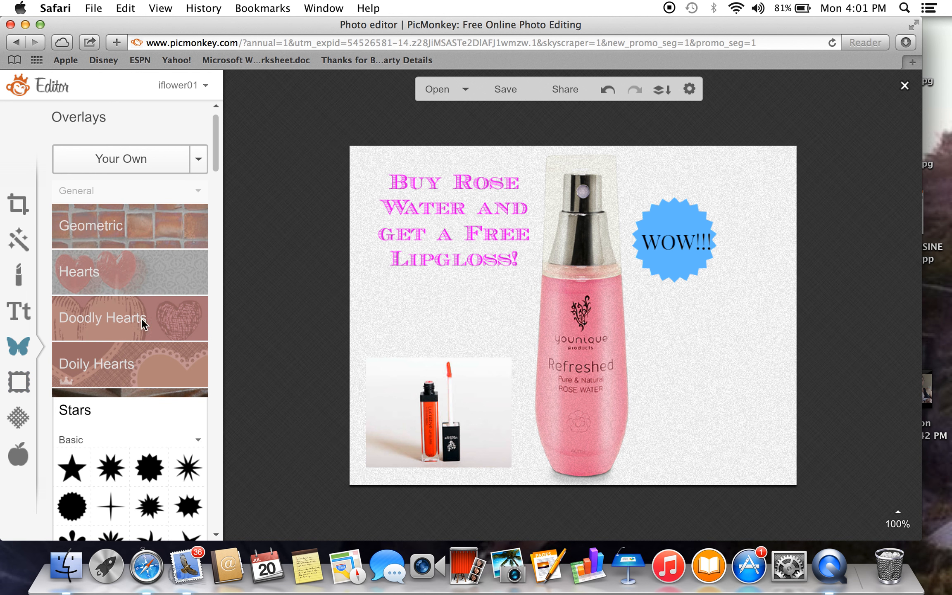
Try a red lips overlay across the bottle, enlarging it and tilting it counterclockwise, and delete it.
{"action": "left_click_drag", "start_coordinate": [215, 143], "coordinate": [221, 243]}
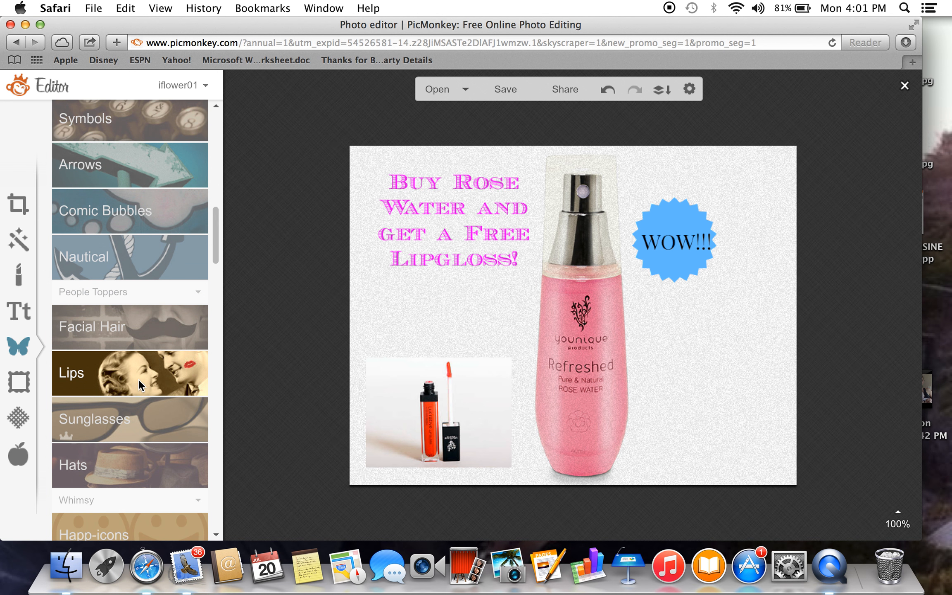
{"action": "left_click", "coordinate": [123, 376]}
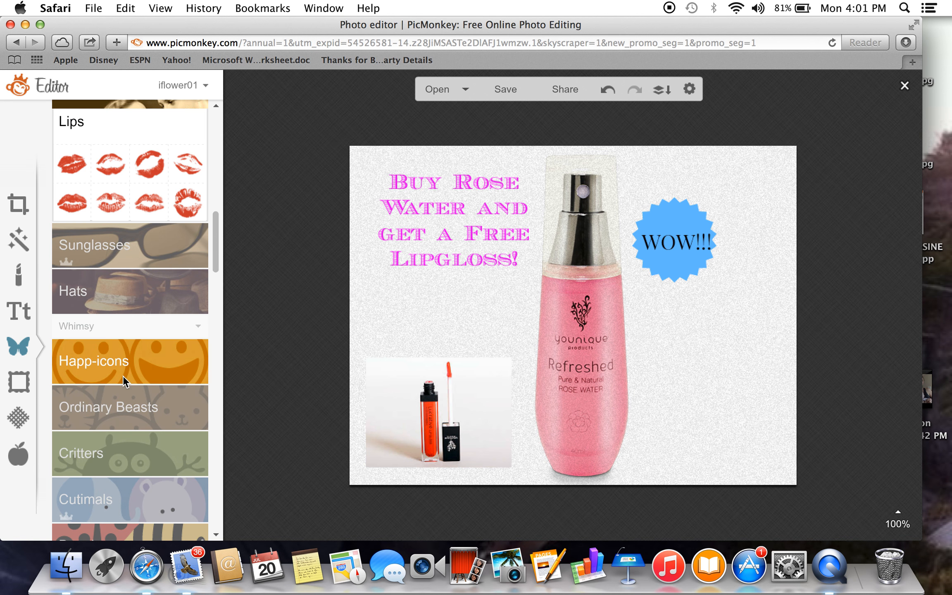
{"action": "left_click", "coordinate": [149, 194]}
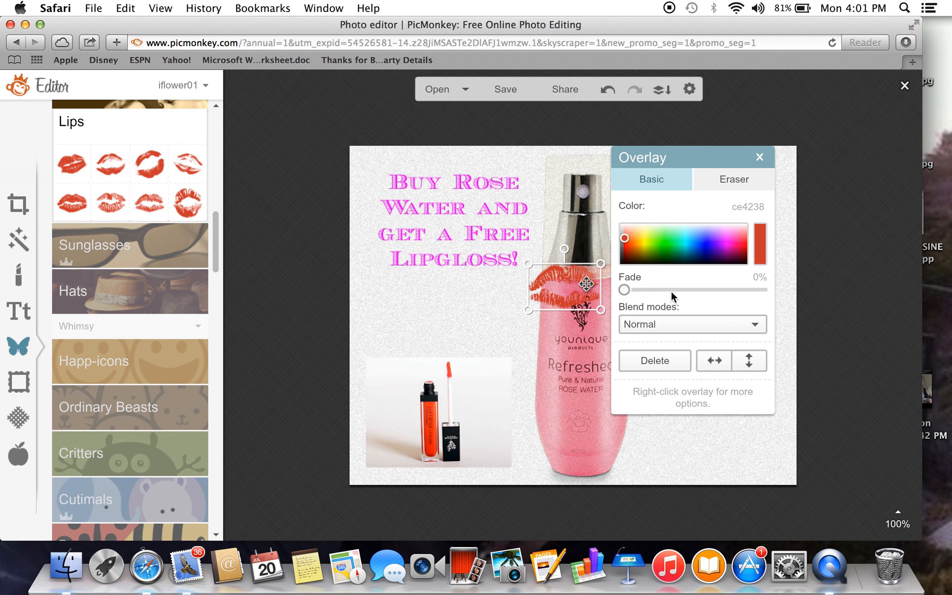
{"action": "left_click_drag", "start_coordinate": [567, 286], "coordinate": [448, 256]}
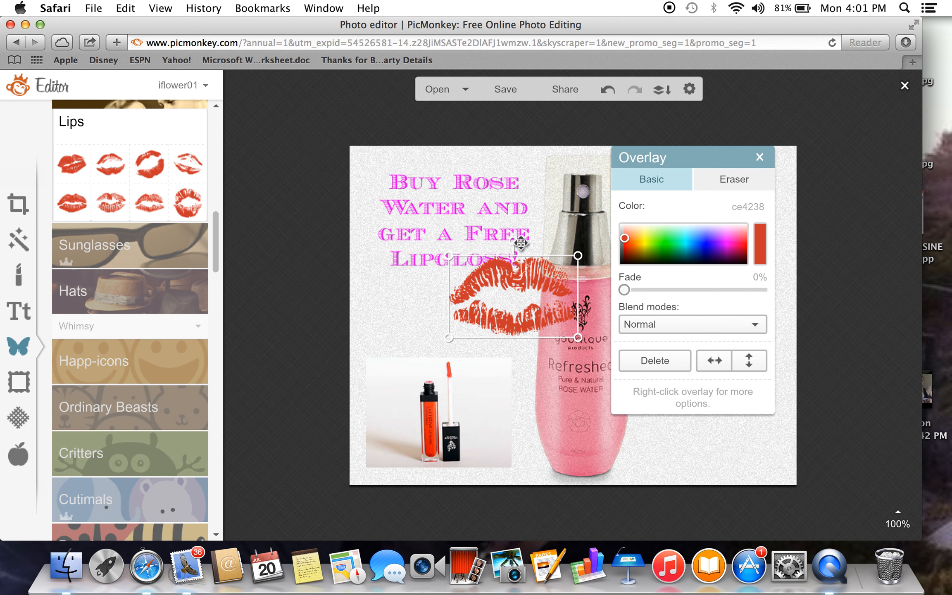
{"action": "left_click_drag", "start_coordinate": [515, 241], "coordinate": [485, 248]}
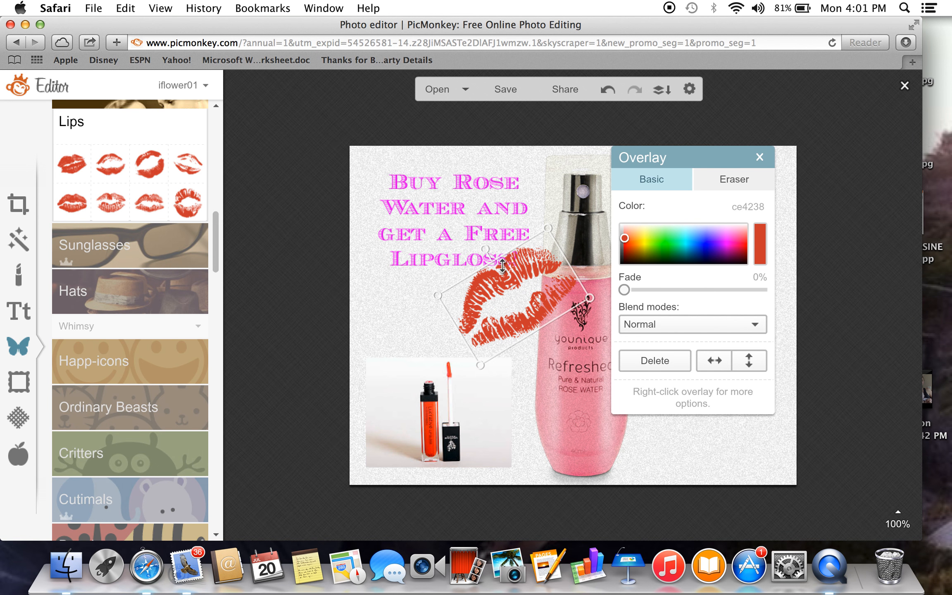
{"action": "mouse_move", "coordinate": [589, 362]}
{"action": "left_mouse_down"}
{"action": "mouse_move", "coordinate": [571, 333]}
{"action": "mouse_move", "coordinate": [581, 351]}
{"action": "left_mouse_up"}
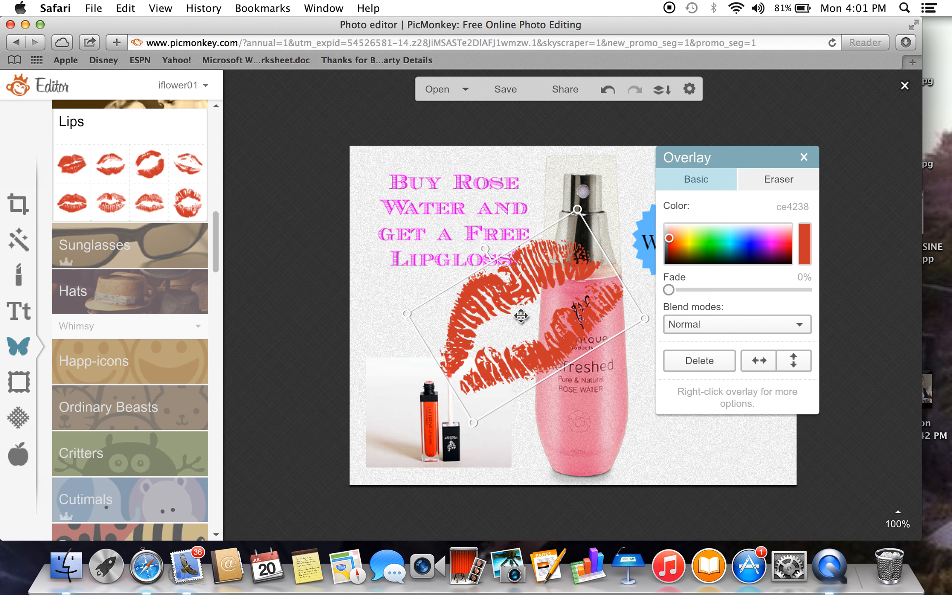
{"action": "key", "text": "Delete"}
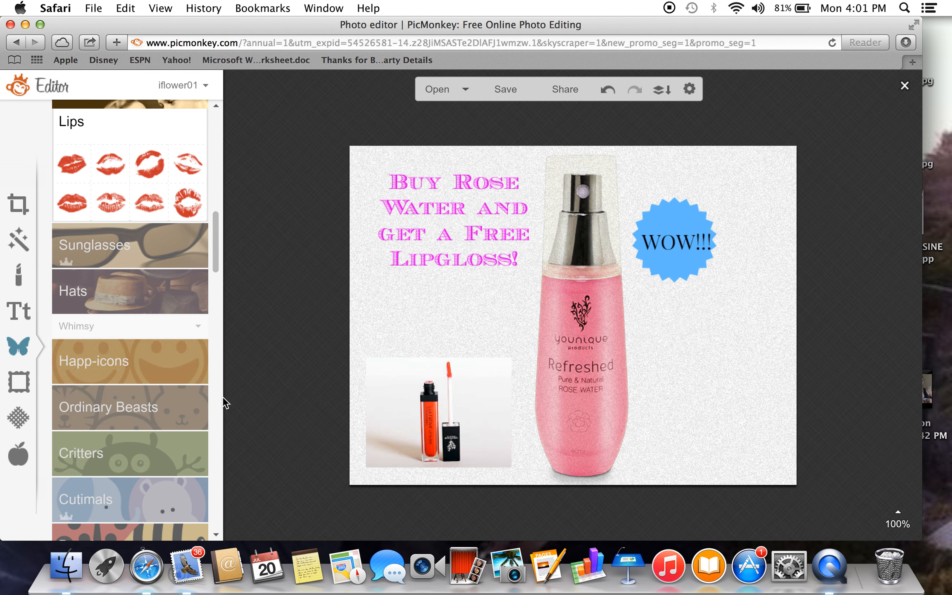
{"action": "left_click", "coordinate": [117, 508]}
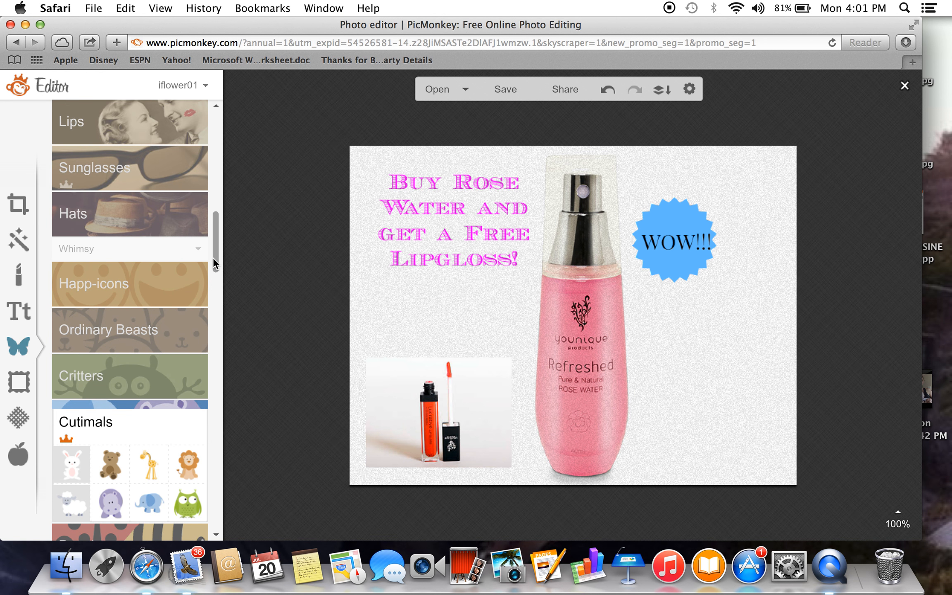
{"action": "left_click_drag", "start_coordinate": [214, 257], "coordinate": [211, 216]}
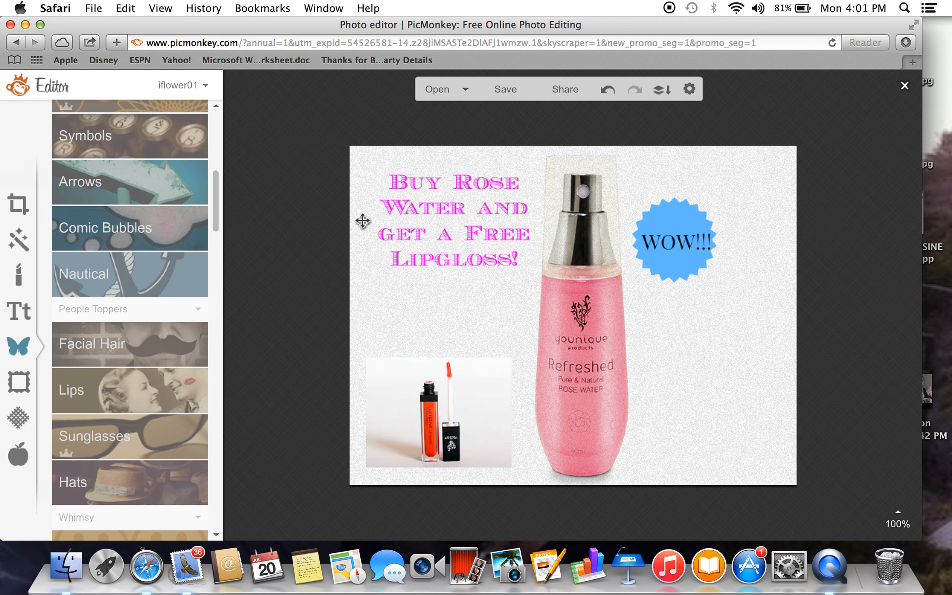
Preview the Daguerreotype frame and discard it, and apply the Museum Matte frame with its preset colors and thicknesses.
{"action": "left_click", "coordinate": [18, 382]}
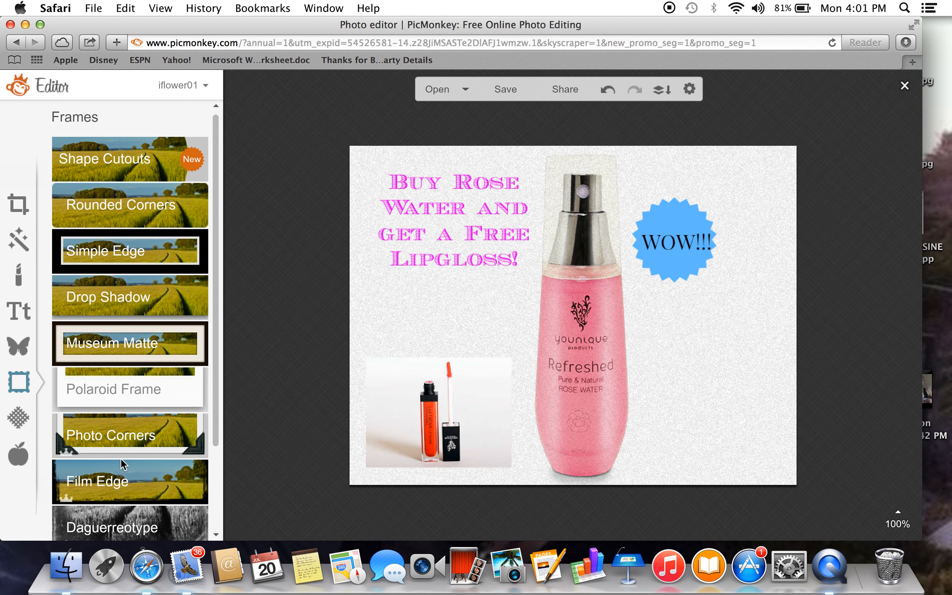
{"action": "left_click", "coordinate": [143, 512]}
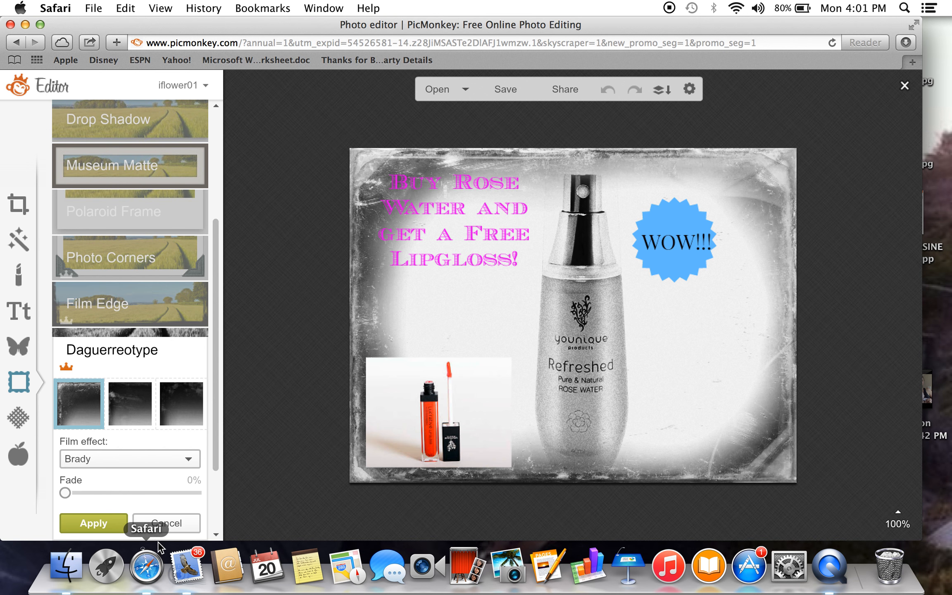
{"action": "left_click", "coordinate": [163, 524]}
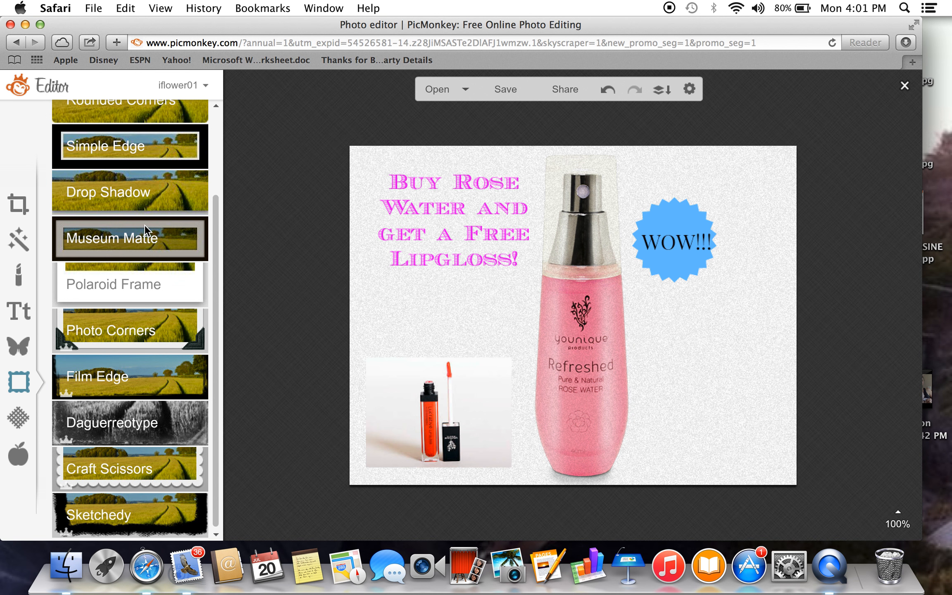
{"action": "left_click", "coordinate": [145, 225]}
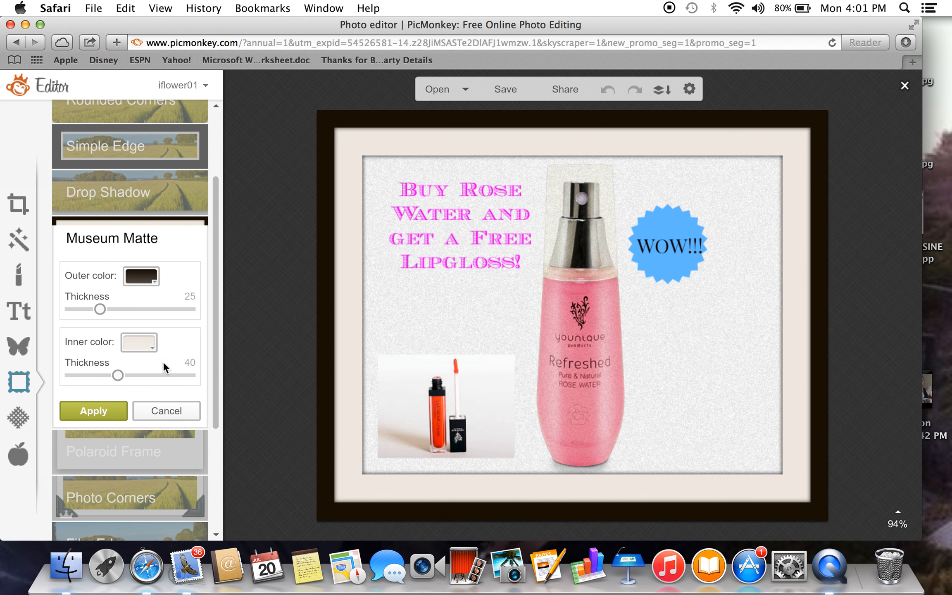
{"action": "left_click", "coordinate": [94, 411]}
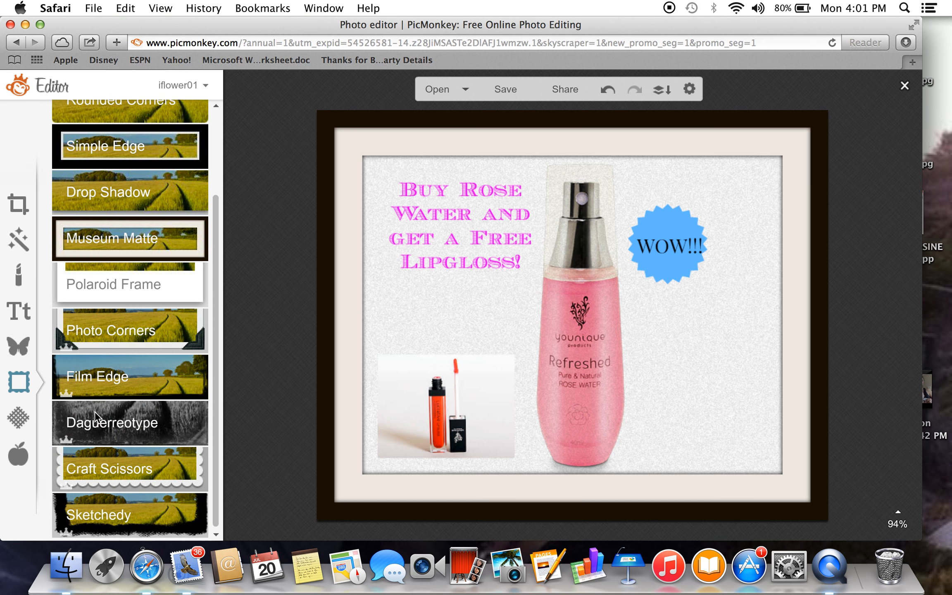
Try the blue-gold, sparkling gold, pale green and orange Bokeh texture variants on the image and cancel them.
{"action": "left_click", "coordinate": [18, 419]}
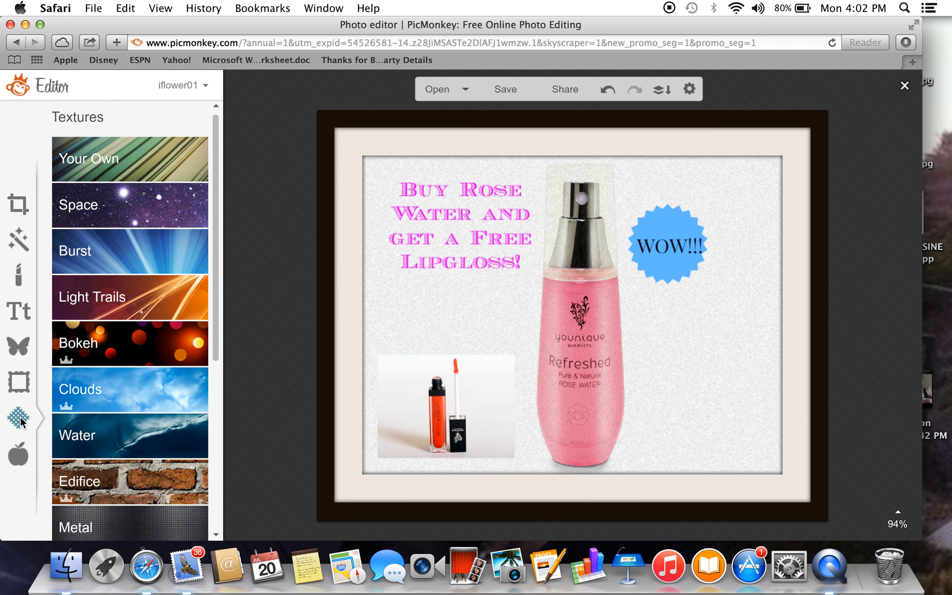
{"action": "left_click", "coordinate": [111, 355]}
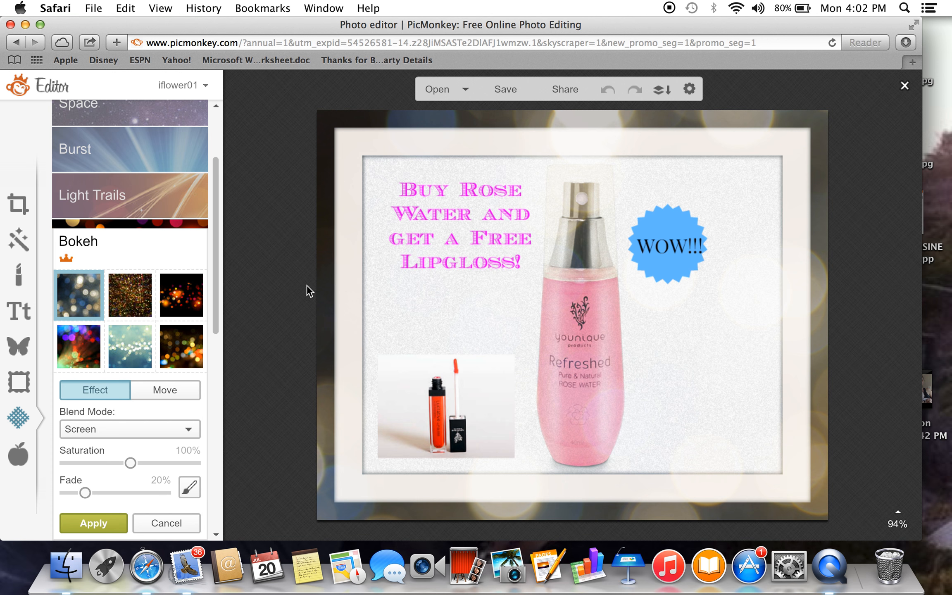
{"action": "left_click", "coordinate": [121, 288]}
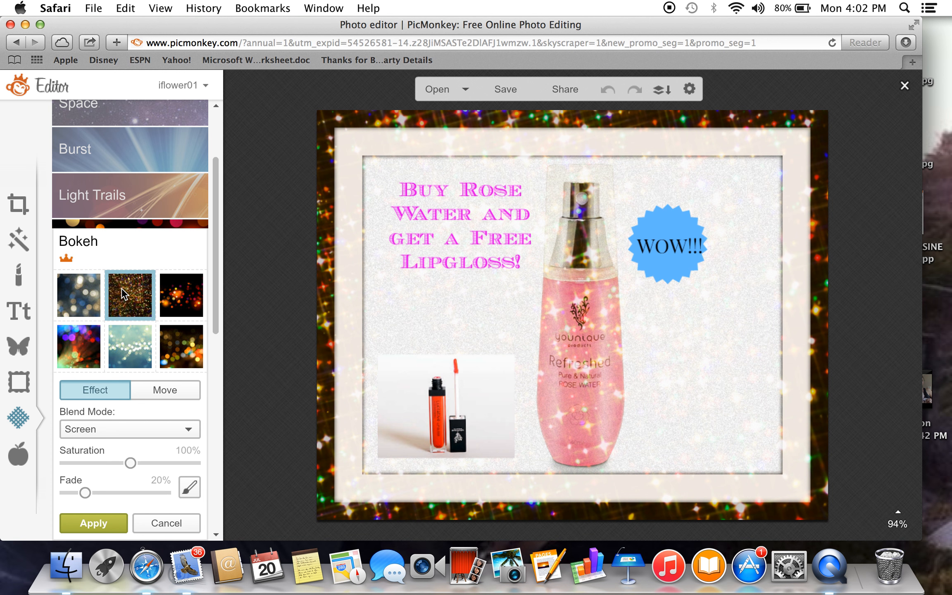
{"action": "left_click", "coordinate": [129, 346]}
{"action": "left_click", "coordinate": [181, 294]}
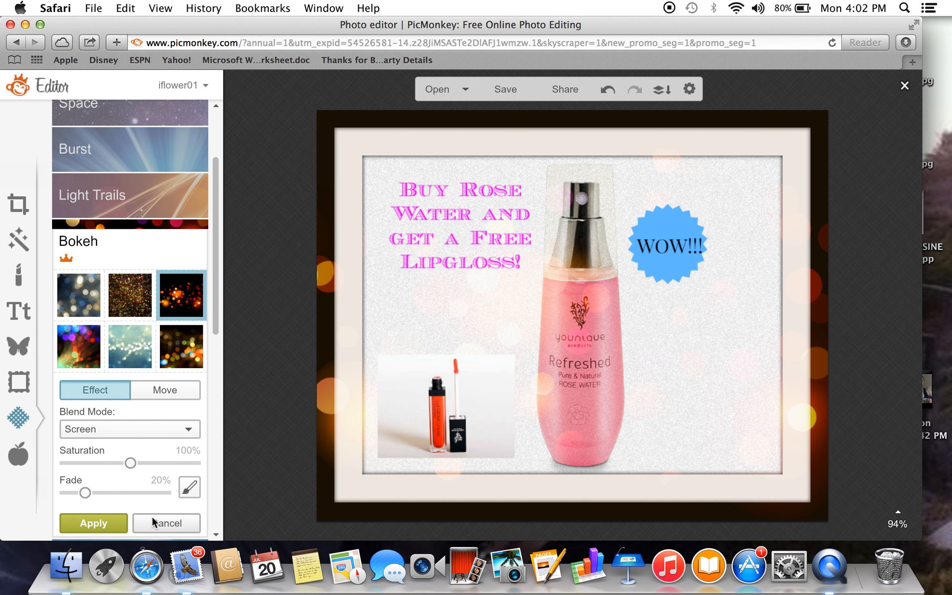
{"action": "left_click", "coordinate": [151, 518]}
Try the Clouds texture on the image with the blue sky and sunrise variants.
{"action": "left_click", "coordinate": [160, 286]}
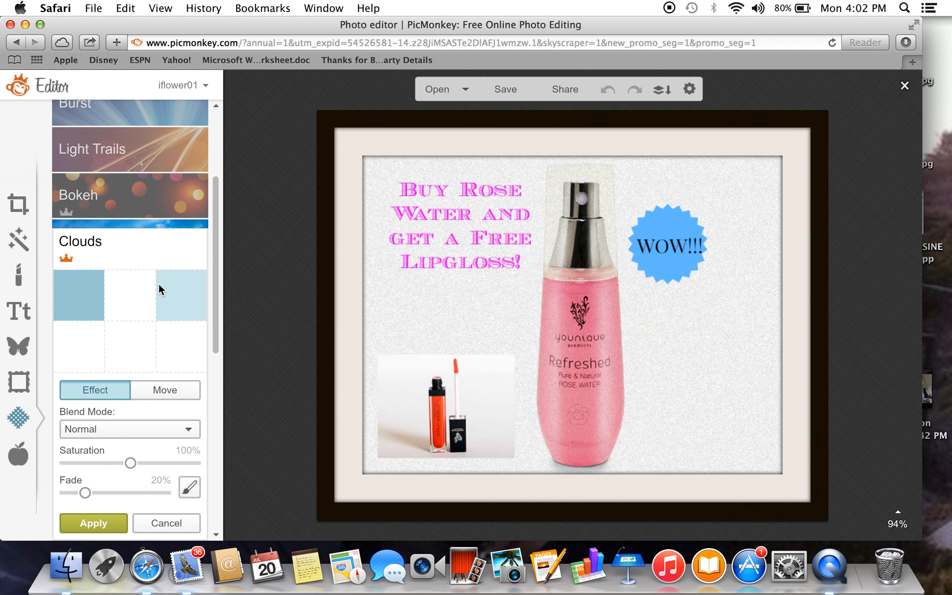
{"action": "left_click", "coordinate": [137, 302]}
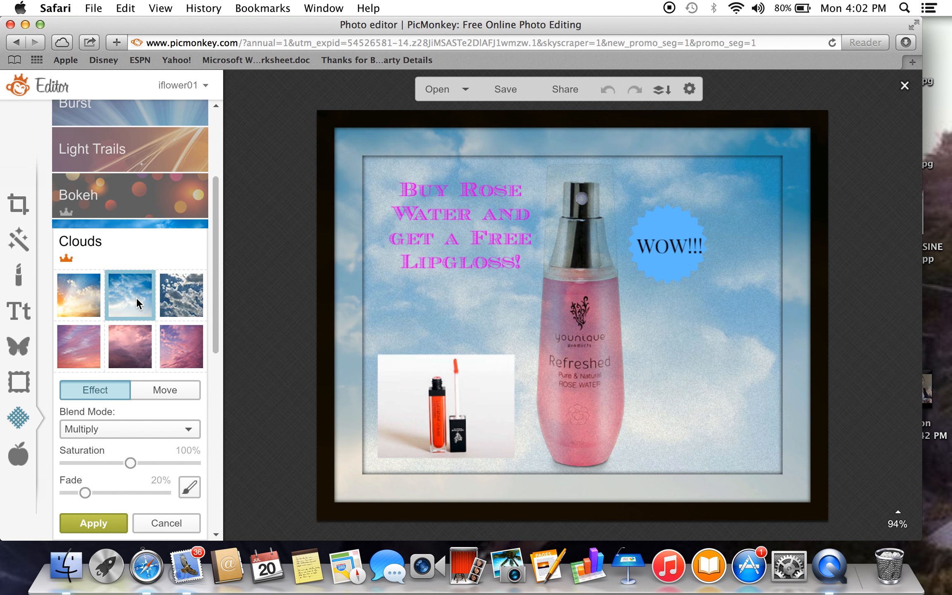
{"action": "left_click", "coordinate": [80, 299]}
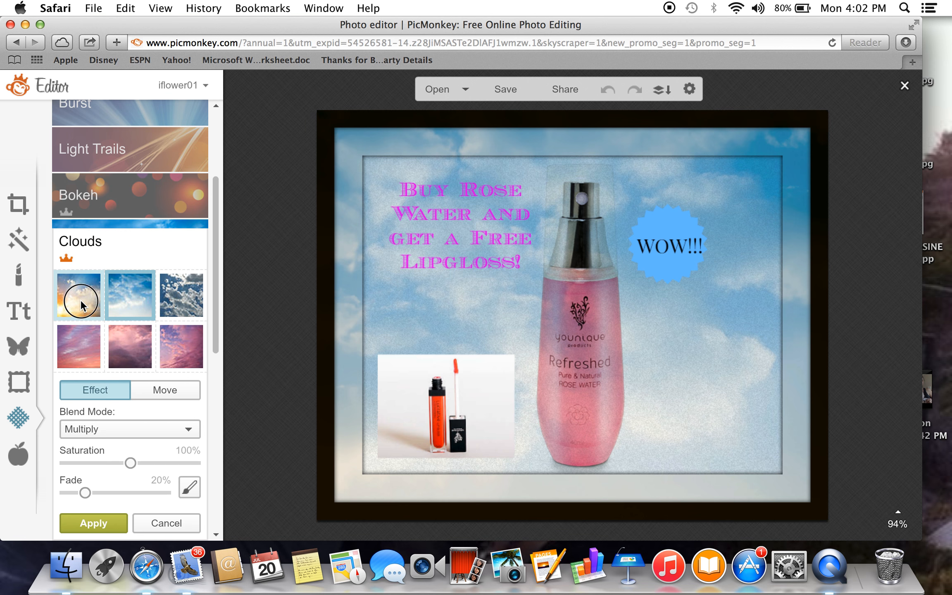
Apply the sparkling gold Bokeh texture over the framed image with Screen blending and 20% fade.
{"action": "left_click", "coordinate": [125, 209]}
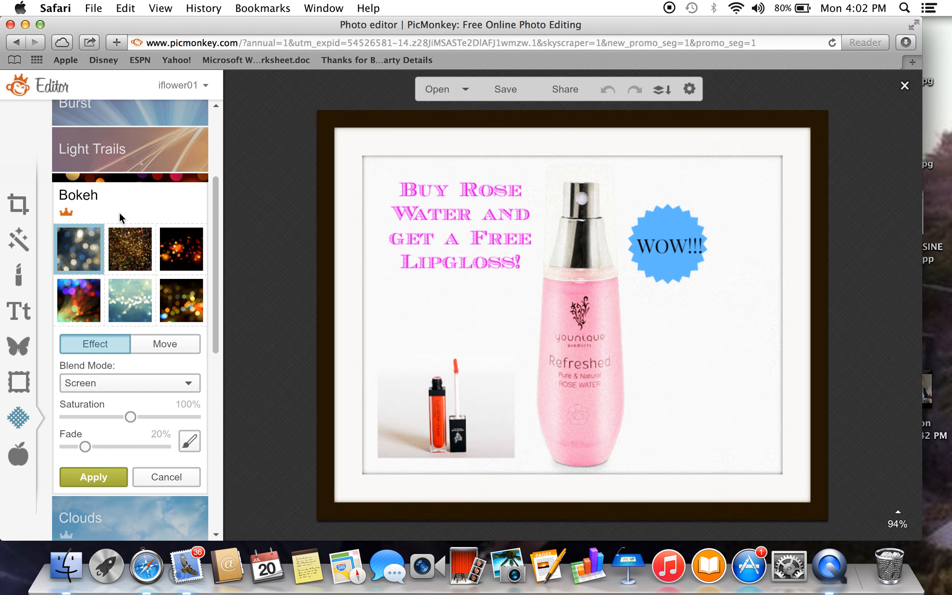
{"action": "left_click", "coordinate": [125, 306]}
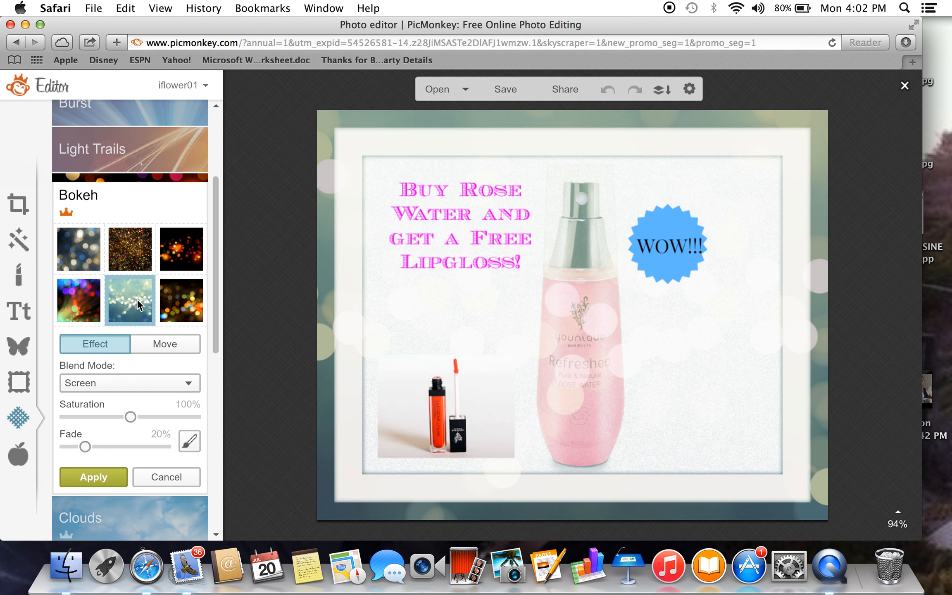
{"action": "left_click", "coordinate": [130, 243]}
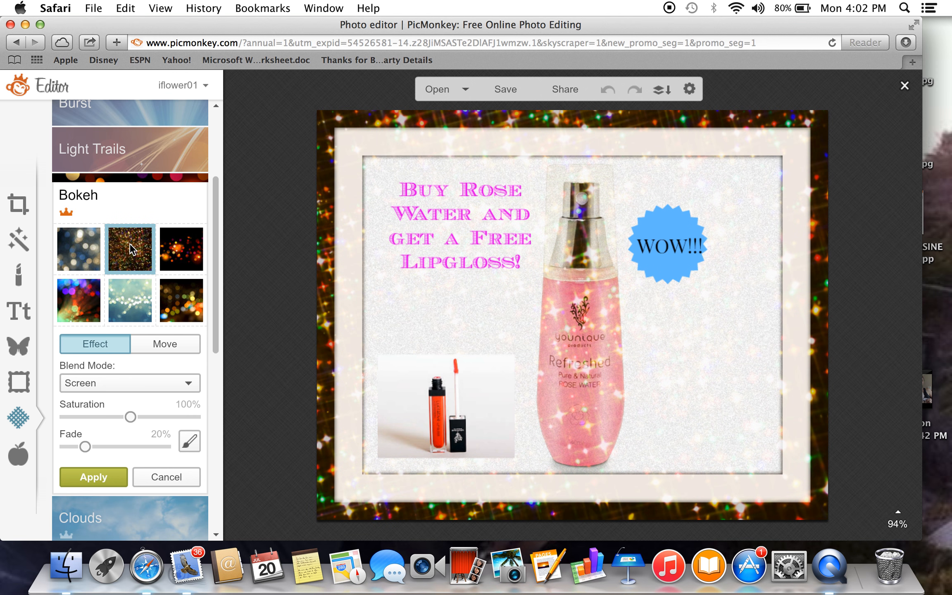
{"action": "left_click", "coordinate": [98, 476]}
Try the Comic Print and Sketch effects of the Comic Heroes theme on the image and cancel both.
{"action": "left_click", "coordinate": [19, 462]}
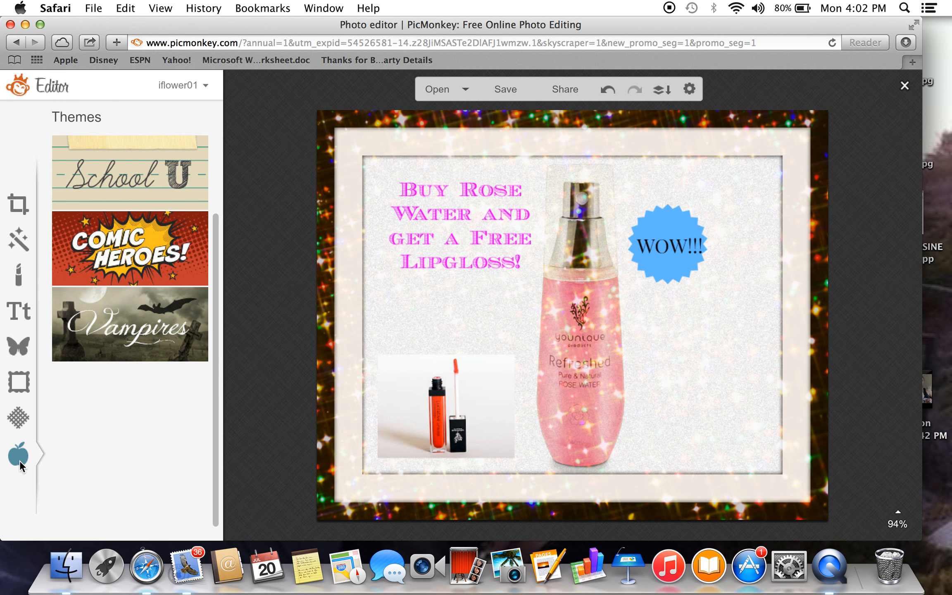
{"action": "left_click", "coordinate": [128, 235]}
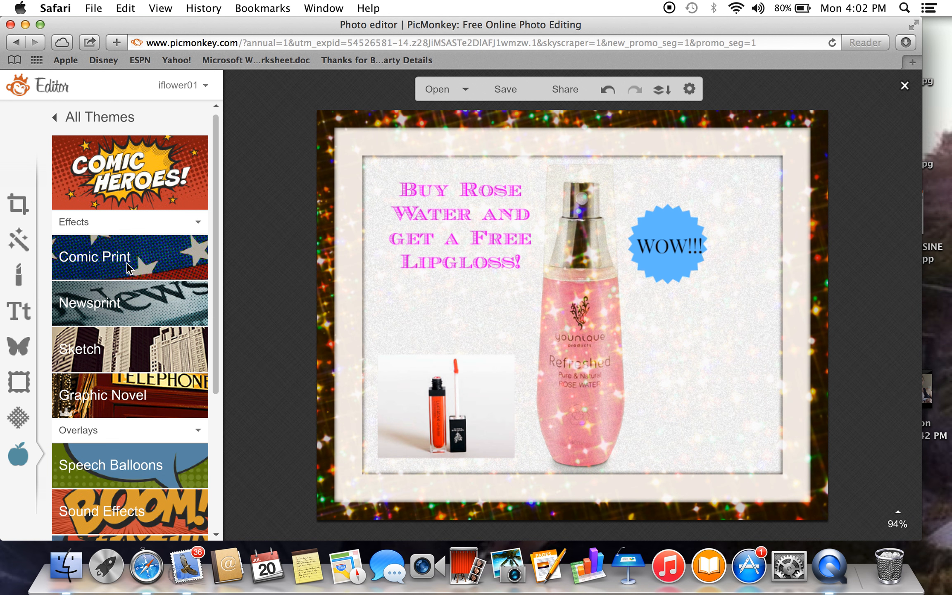
{"action": "left_click", "coordinate": [128, 263]}
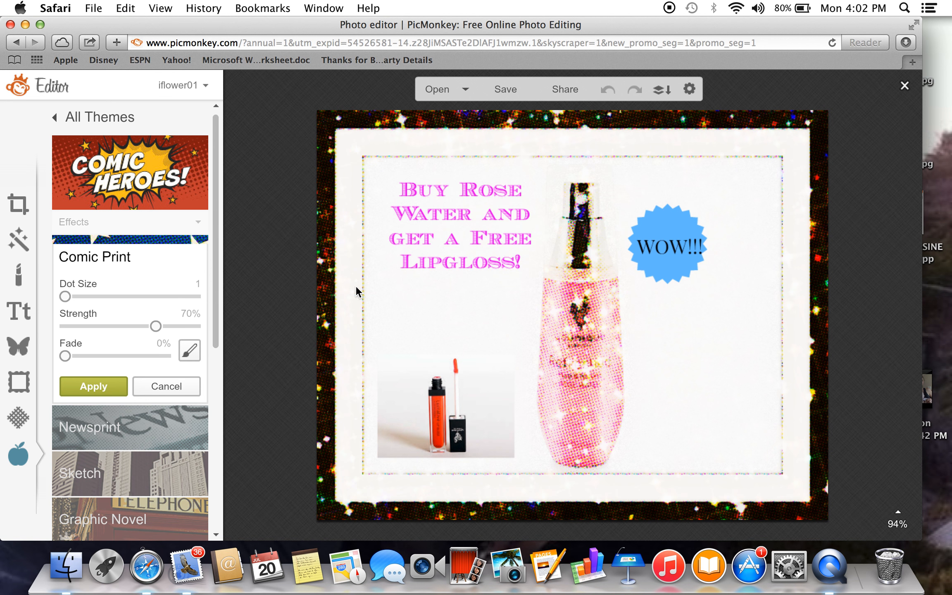
{"action": "left_click", "coordinate": [168, 386]}
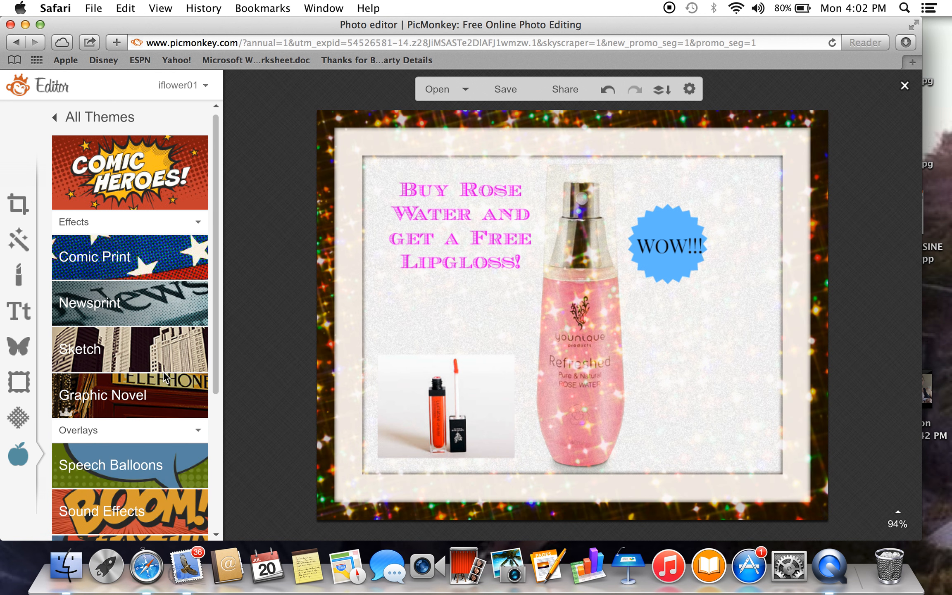
{"action": "left_click", "coordinate": [111, 354]}
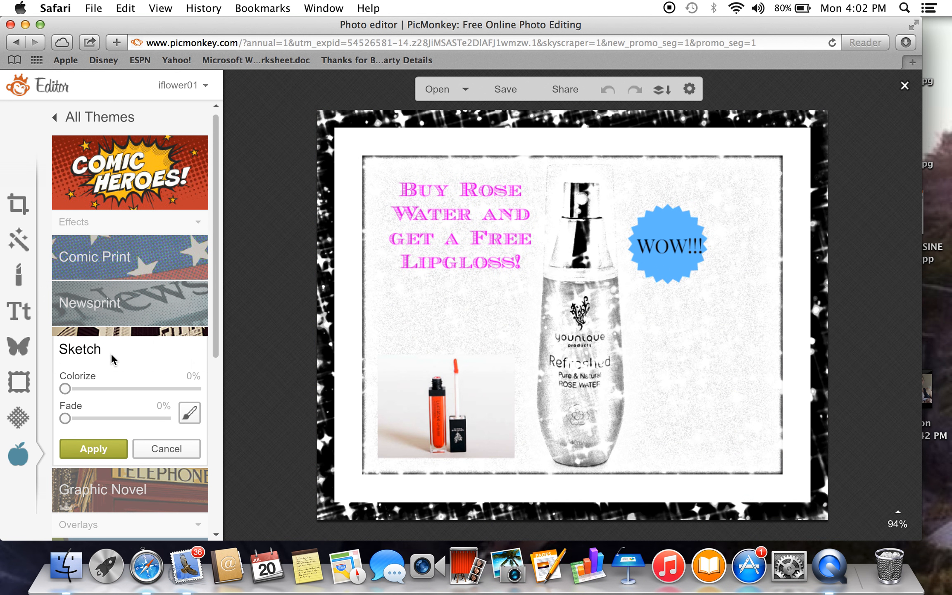
{"action": "left_click", "coordinate": [165, 447]}
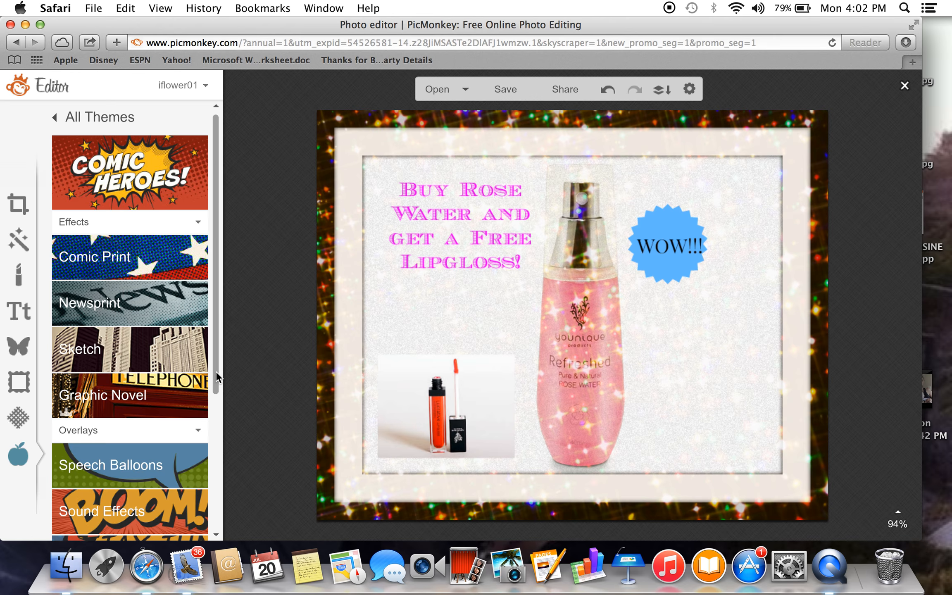
Add the orange and blue "WHAM!" sound effect from the Comic Heroes theme and position it over the lipgloss photo.
{"action": "left_click_drag", "start_coordinate": [216, 371], "coordinate": [213, 468]}
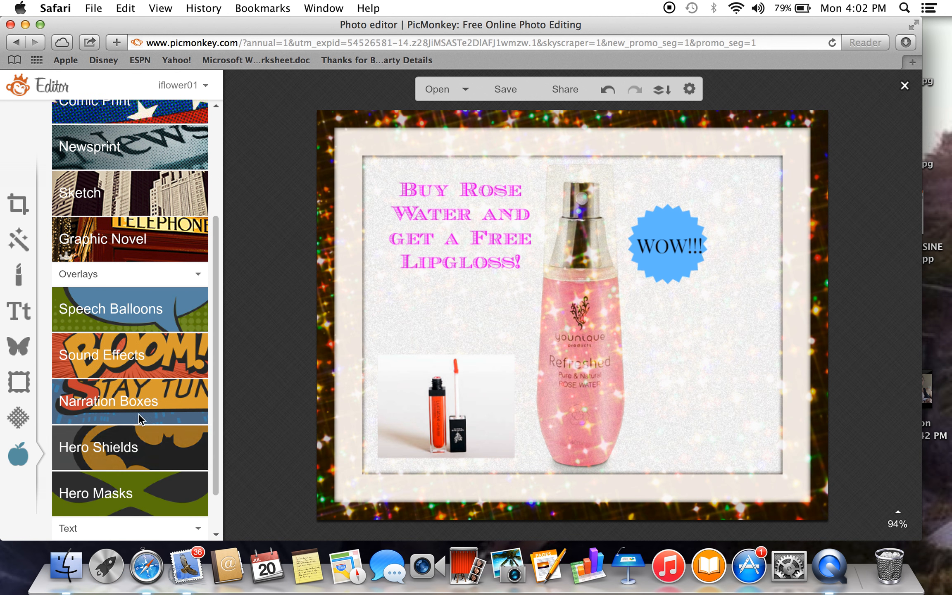
{"action": "left_click", "coordinate": [124, 352]}
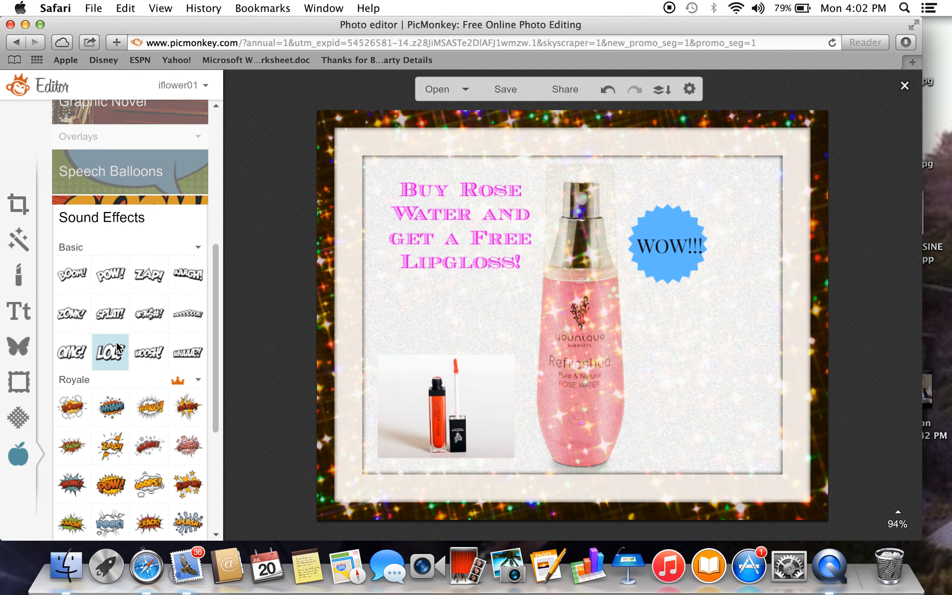
{"action": "left_click", "coordinate": [117, 409]}
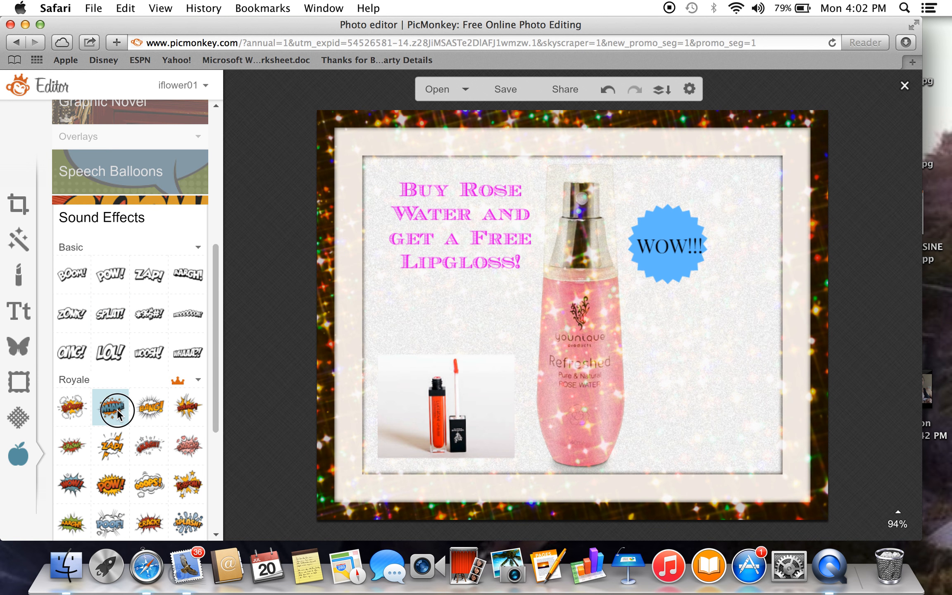
{"action": "left_click_drag", "start_coordinate": [503, 332], "coordinate": [398, 517]}
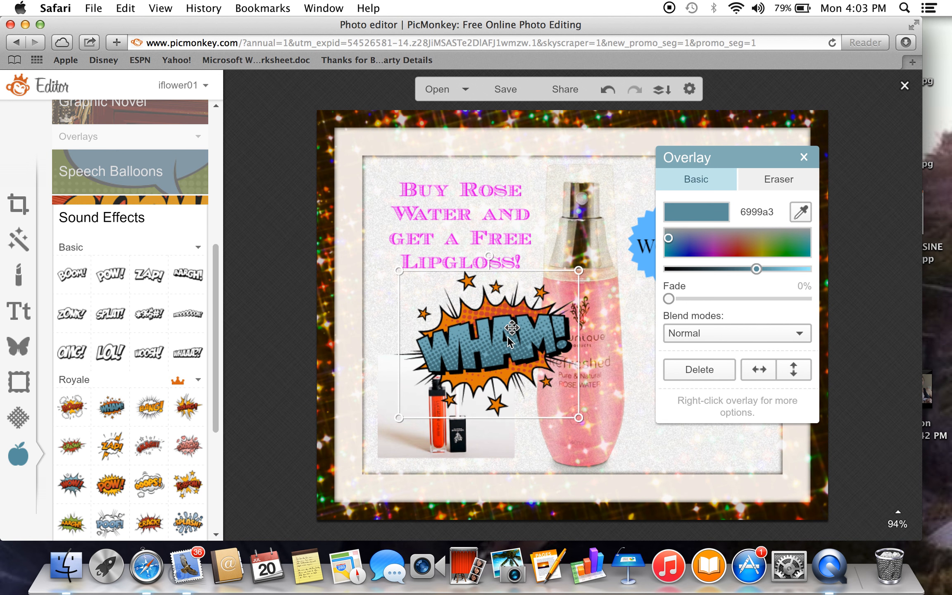
{"action": "left_click_drag", "start_coordinate": [480, 386], "coordinate": [469, 407]}
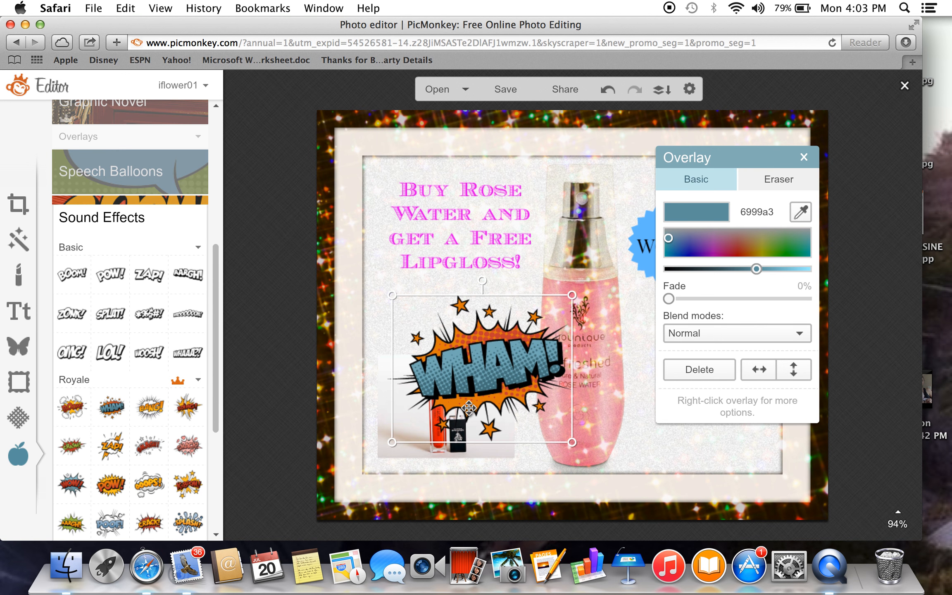
{"action": "left_click", "coordinate": [523, 456]}
Try the "WHAM!" overlay behind the lipgloss photo, shifted upward toward the offer text, and delete it.
{"action": "right_click", "coordinate": [481, 351]}
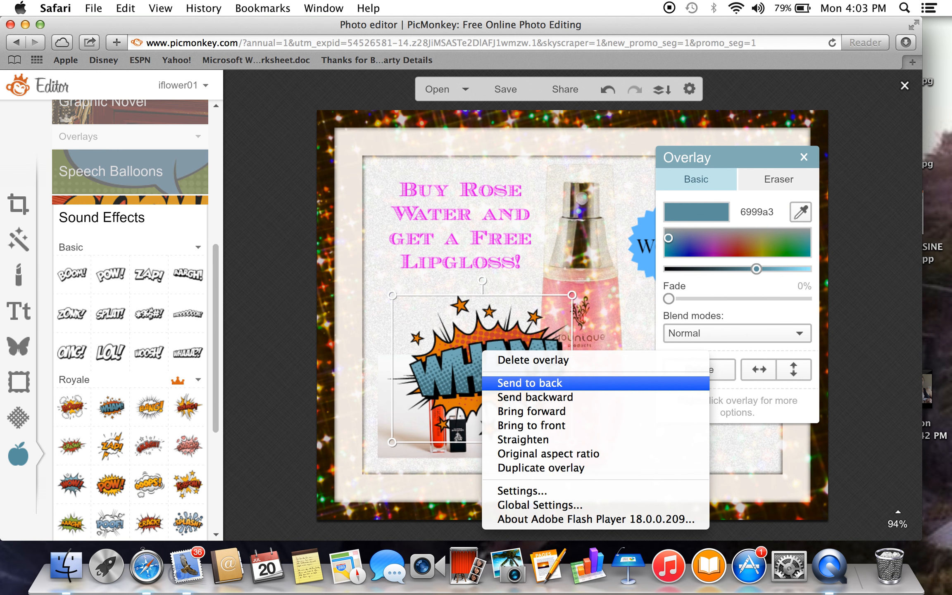
{"action": "left_click", "coordinate": [509, 383]}
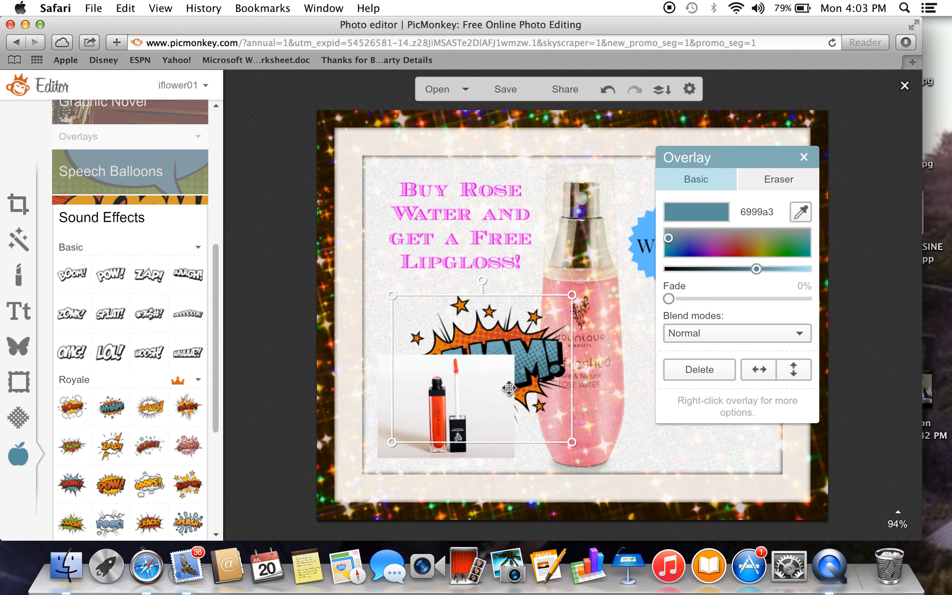
{"action": "left_click_drag", "start_coordinate": [520, 327], "coordinate": [529, 288]}
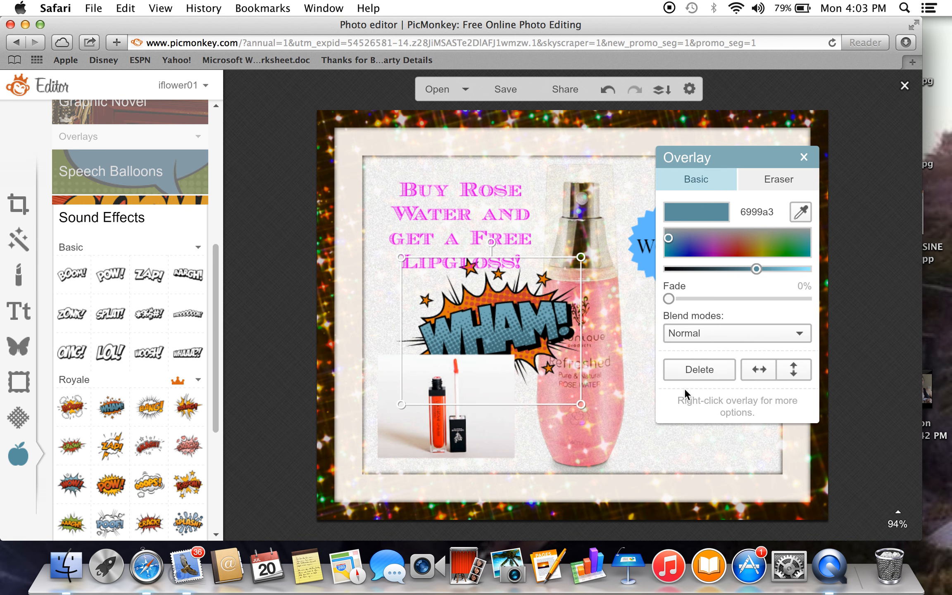
{"action": "left_click", "coordinate": [709, 372]}
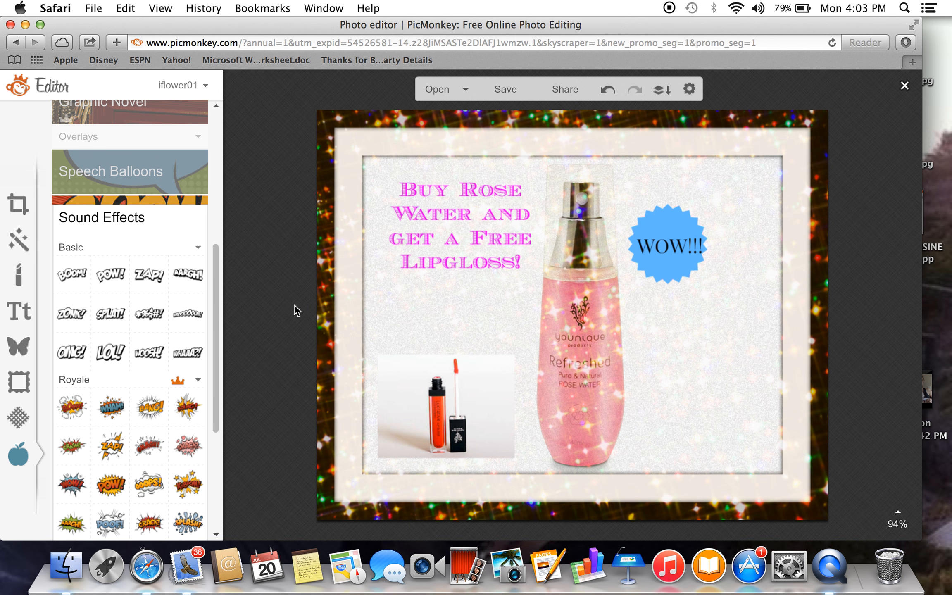
Try saving the graphic to the computer as rosewaterspecial.jpg, check the available download locations, and cancel the save.
{"action": "left_click", "coordinate": [510, 89]}
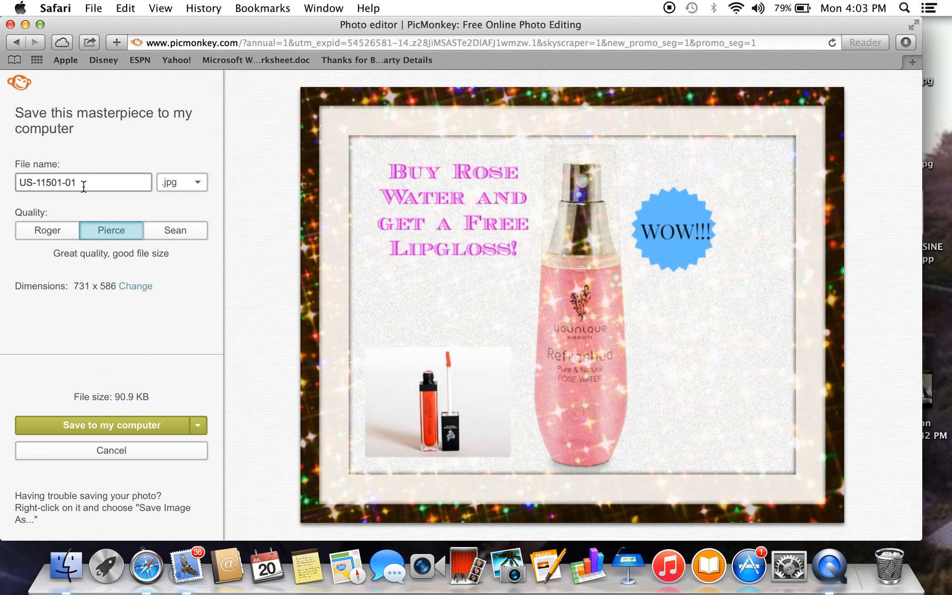
{"action": "left_click_drag", "start_coordinate": [81, 182], "coordinate": [15, 179]}
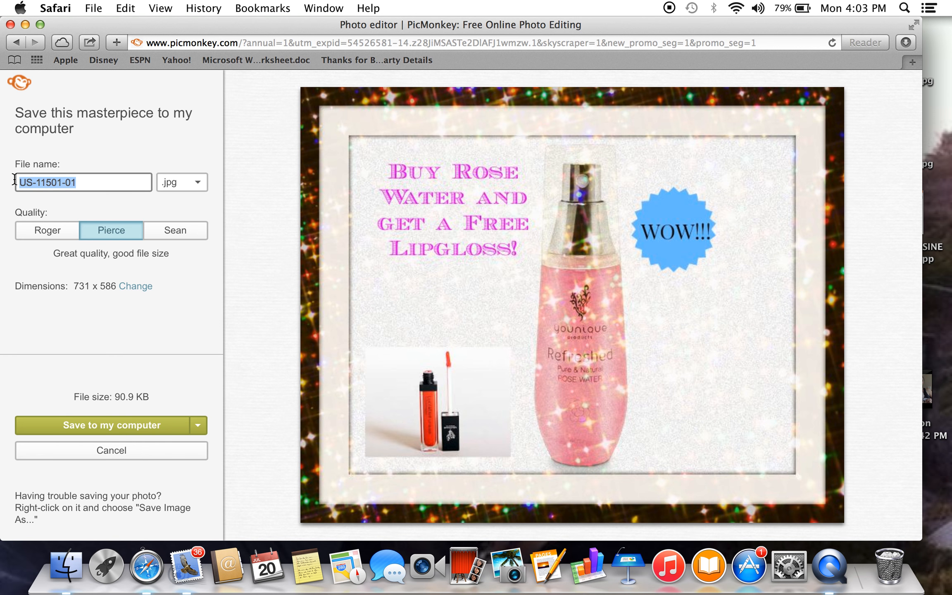
{"action": "type", "text": "rosewater"}
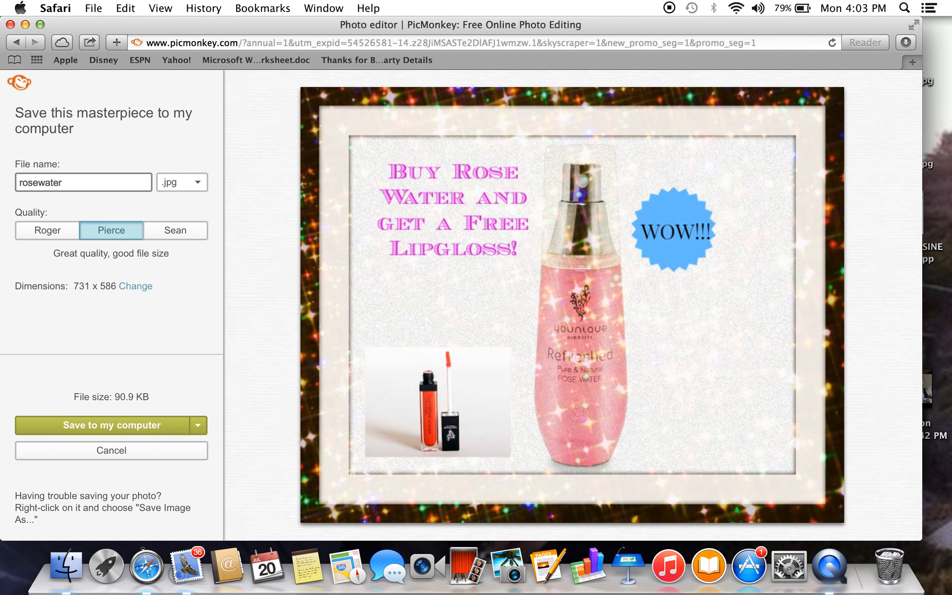
{"action": "type", "text": "special"}
{"action": "left_click", "coordinate": [91, 423]}
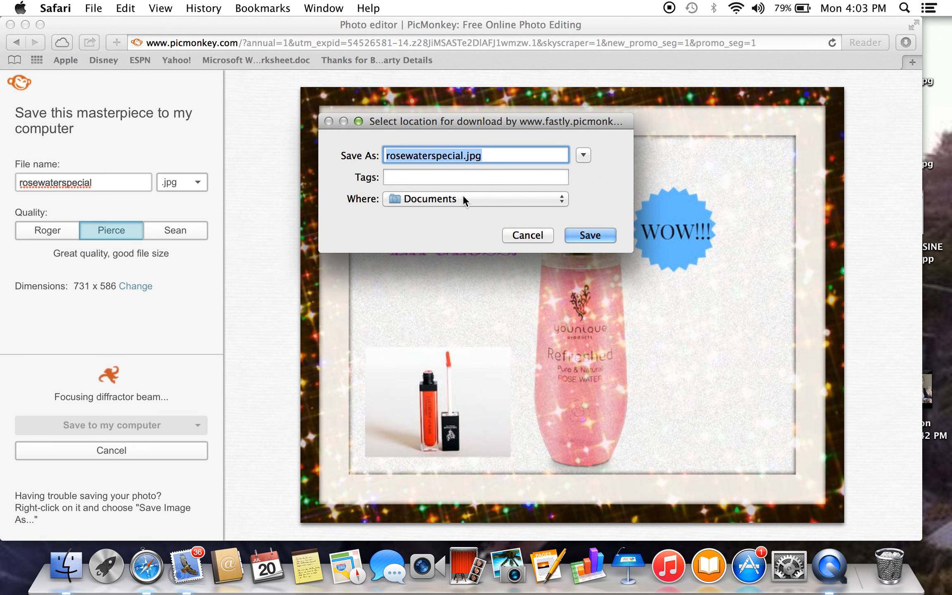
{"action": "left_click", "coordinate": [559, 202]}
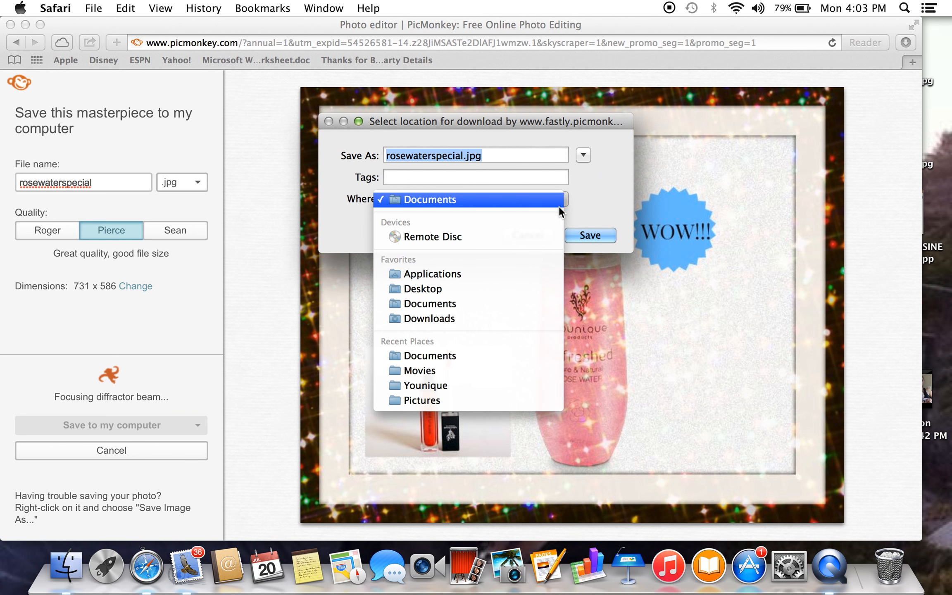
{"action": "left_click", "coordinate": [562, 203]}
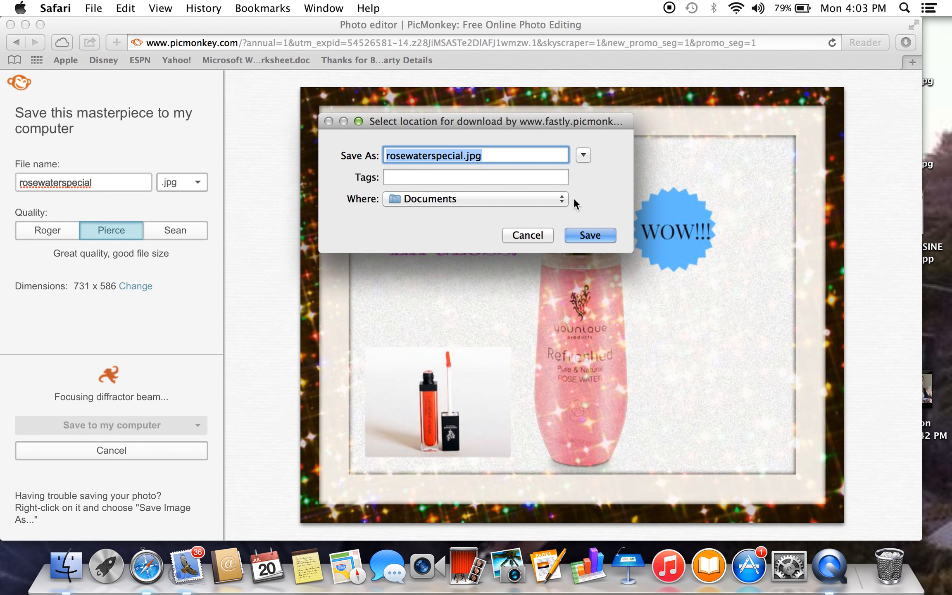
{"action": "left_click", "coordinate": [541, 235]}
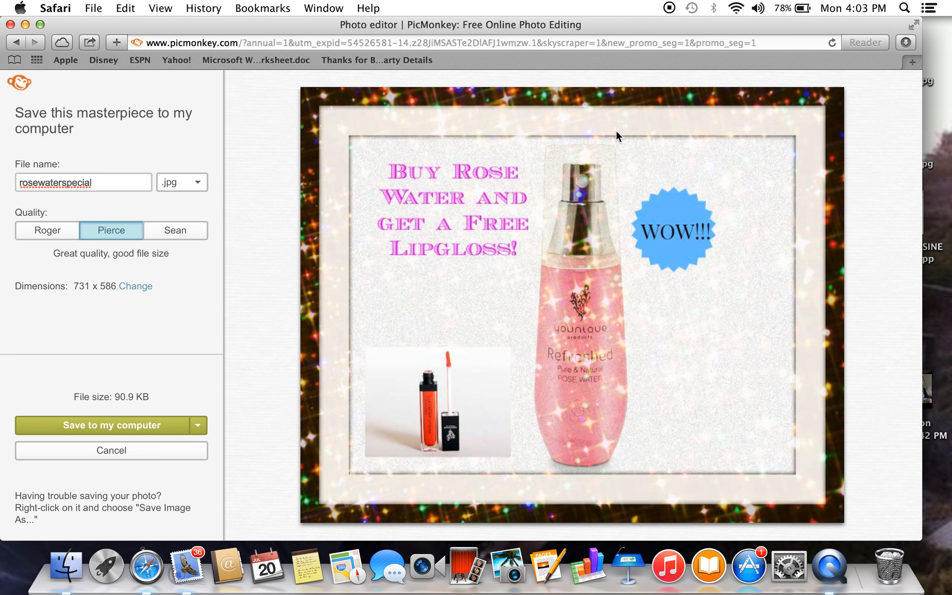
{"action": "left_click", "coordinate": [191, 454]}
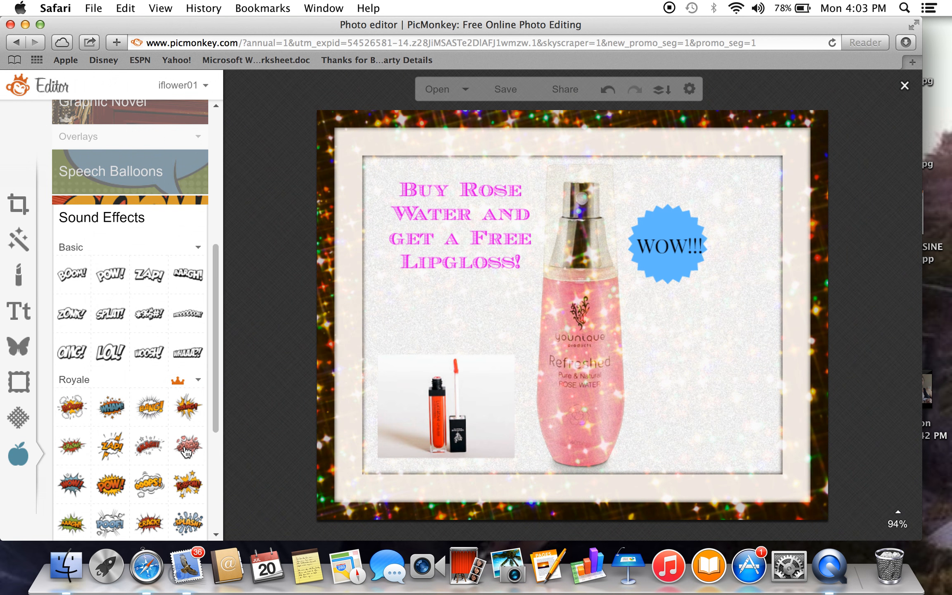
Close the rose water graphic without saving its changes and view the photo sources for Edit and Touch Up.
{"action": "left_click", "coordinate": [903, 86]}
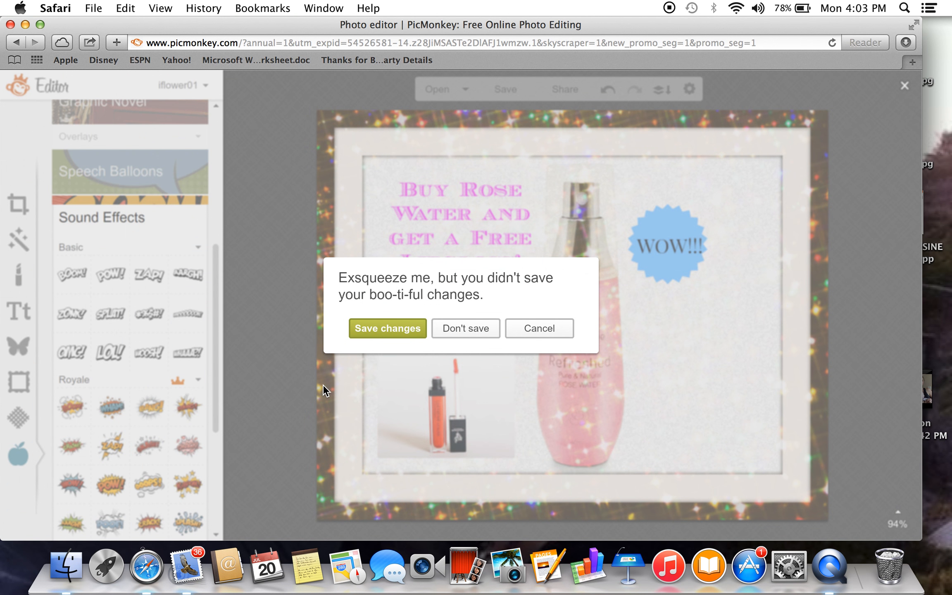
{"action": "left_click", "coordinate": [444, 329]}
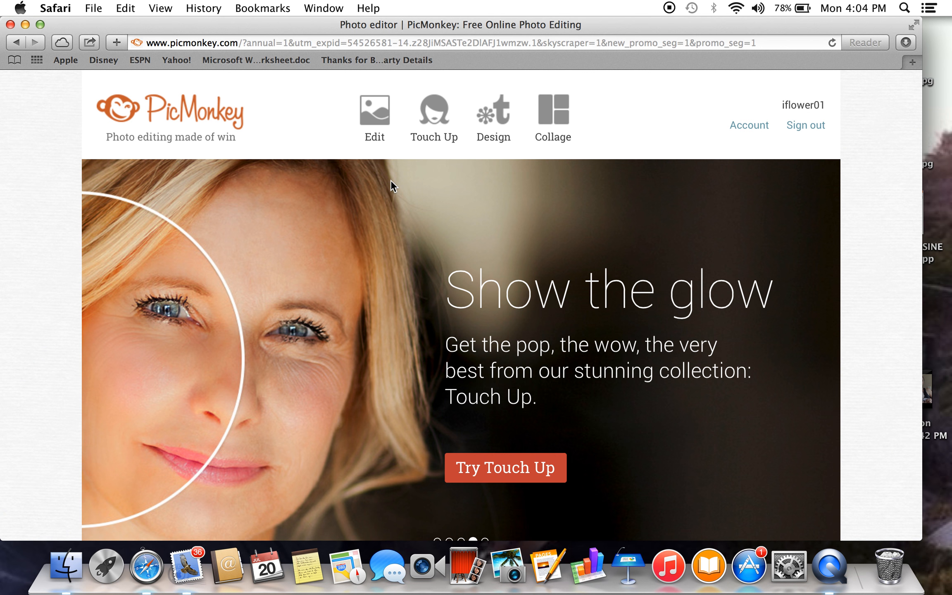
{"action": "left_click", "coordinate": [374, 117]}
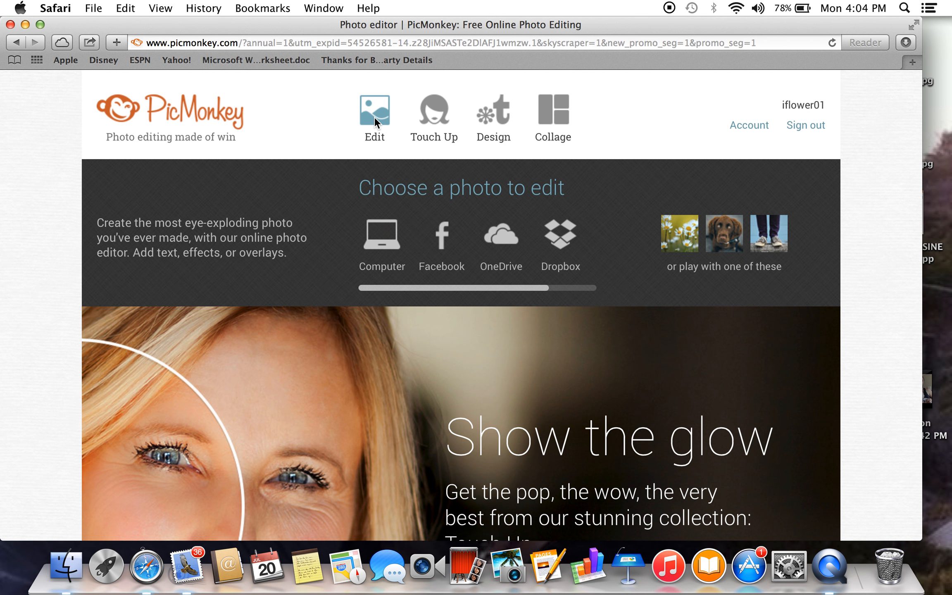
{"action": "left_click", "coordinate": [437, 137]}
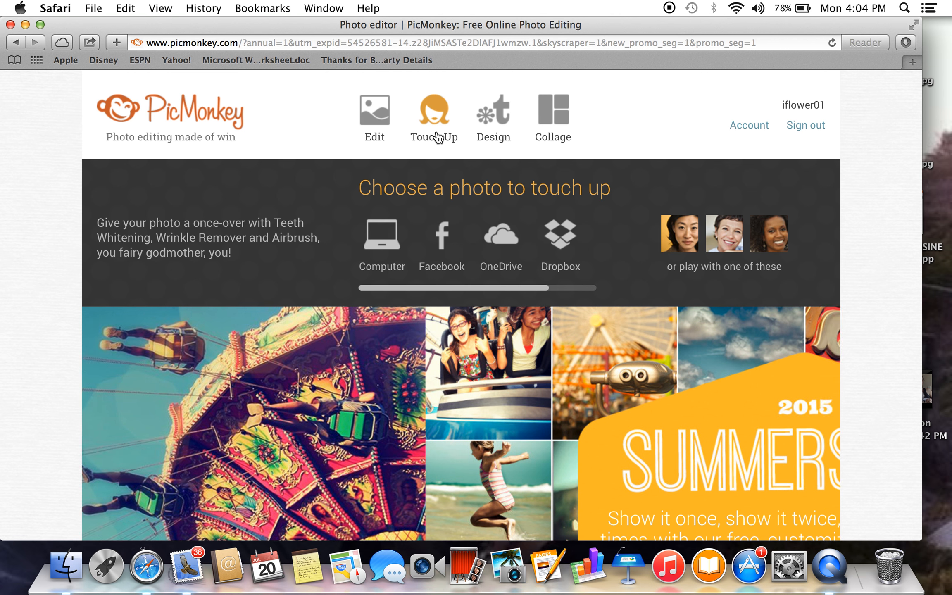
Start a new design on a square canvas and apply the bright cyan canvas color 6afff5.
{"action": "mouse_move", "coordinate": [491, 126]}
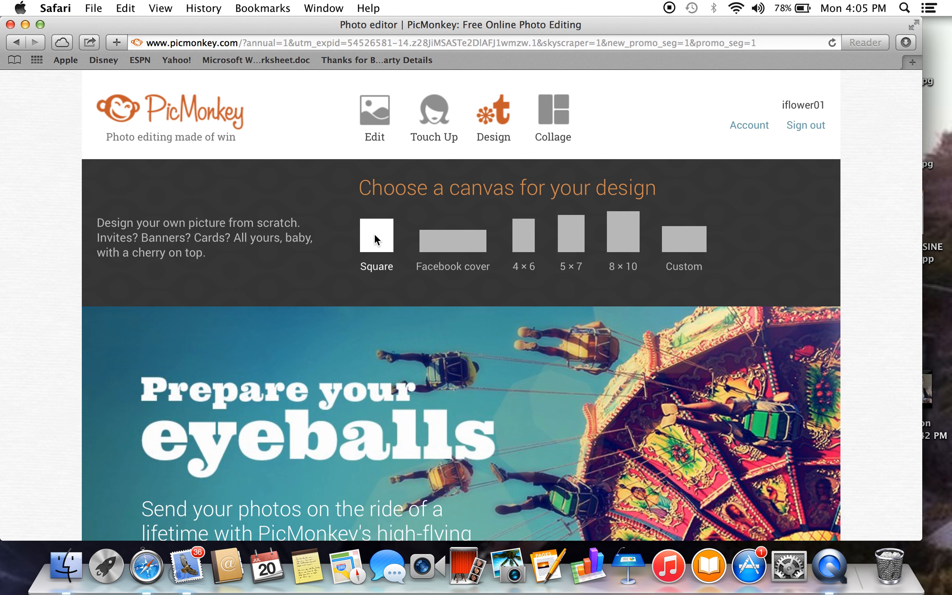
{"action": "left_click", "coordinate": [374, 234]}
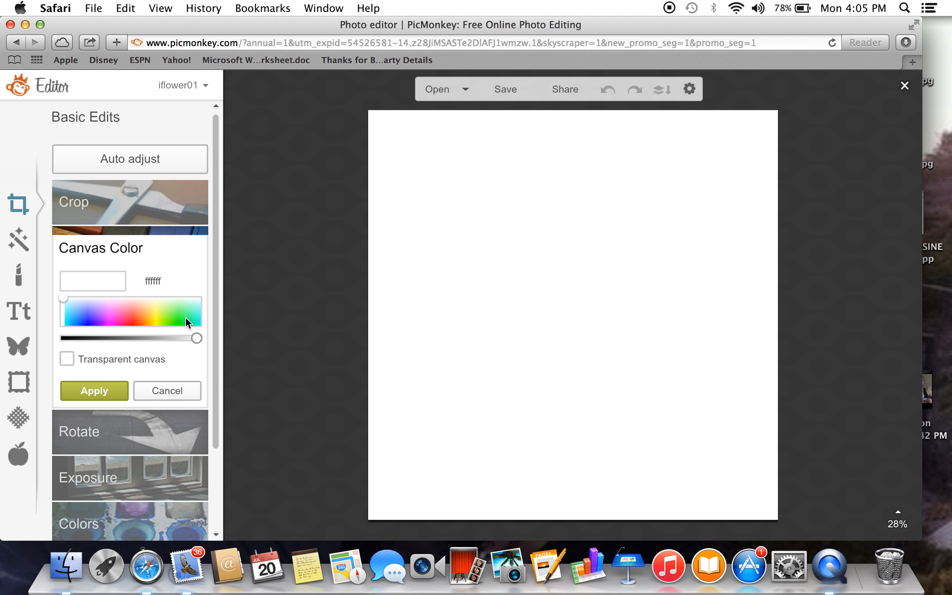
{"action": "left_click", "coordinate": [198, 314]}
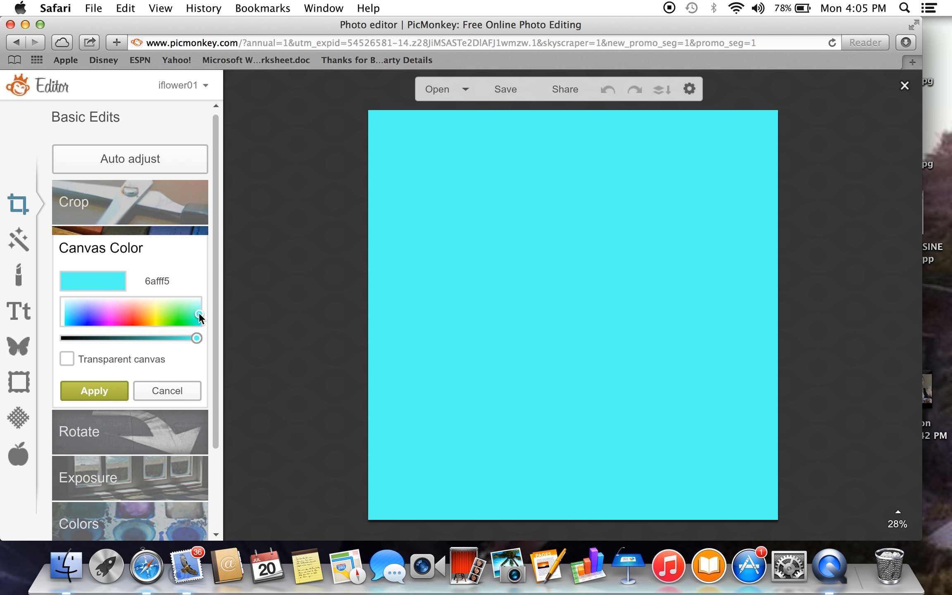
{"action": "left_click", "coordinate": [101, 394]}
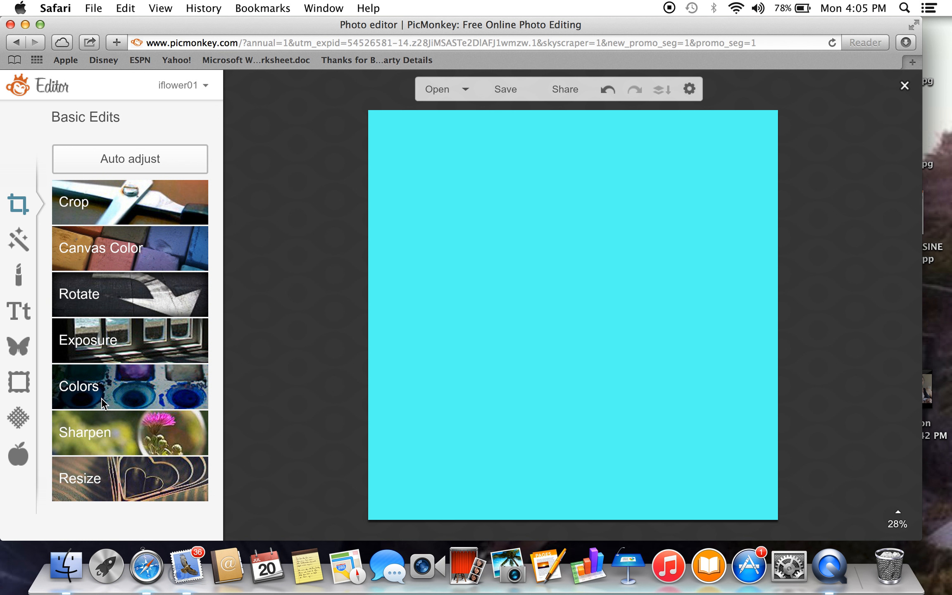
Add the lipgloss photo US-22301-00 from the Photos album "untitled album 2" to the cyan canvas as a custom overlay.
{"action": "left_click", "coordinate": [19, 243]}
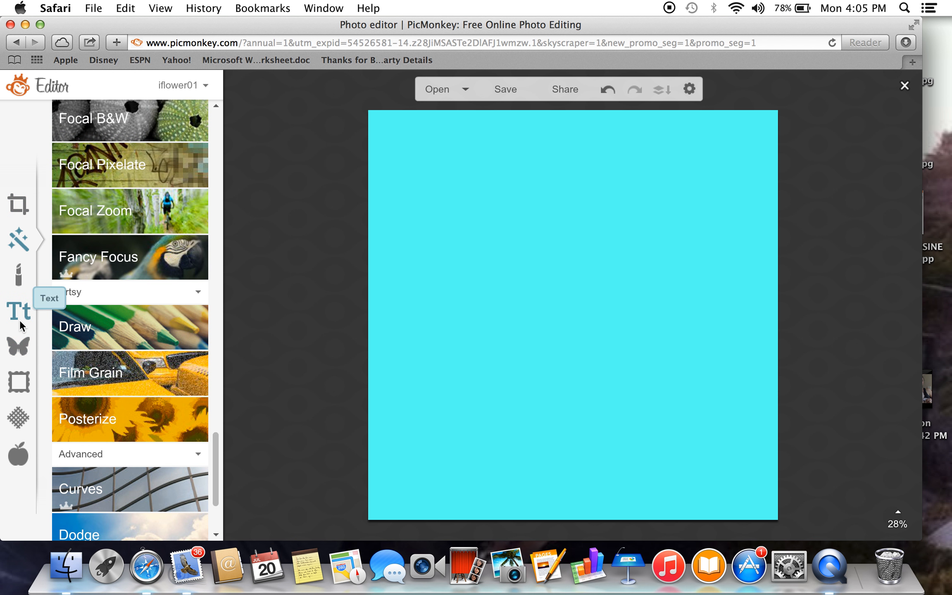
{"action": "left_click", "coordinate": [19, 351]}
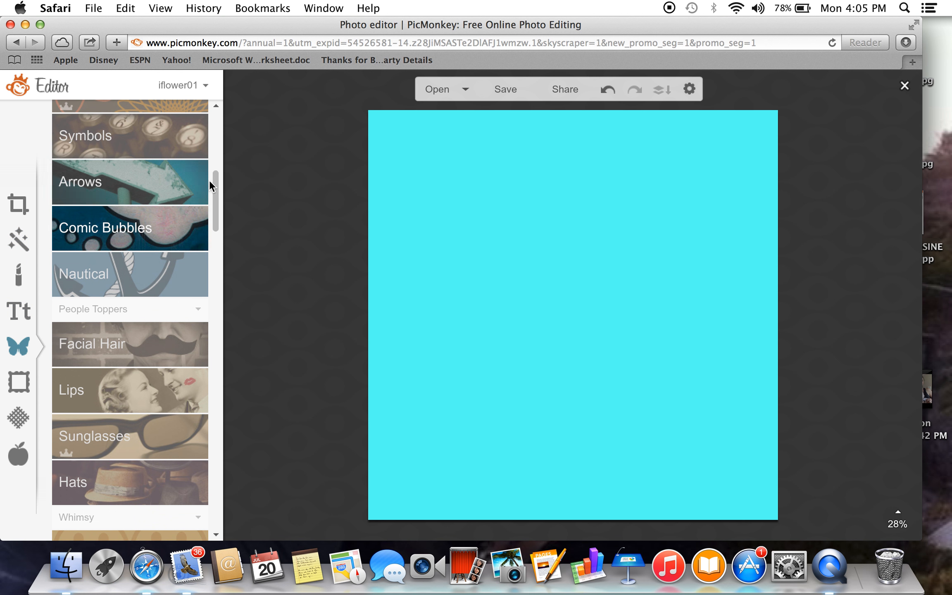
{"action": "left_click_drag", "start_coordinate": [215, 185], "coordinate": [215, 96]}
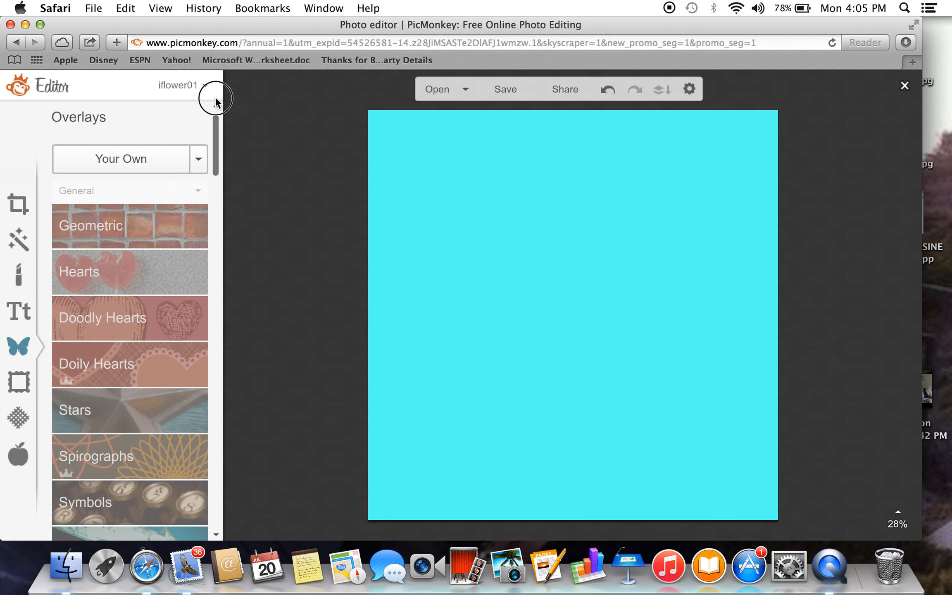
{"action": "left_click", "coordinate": [147, 162]}
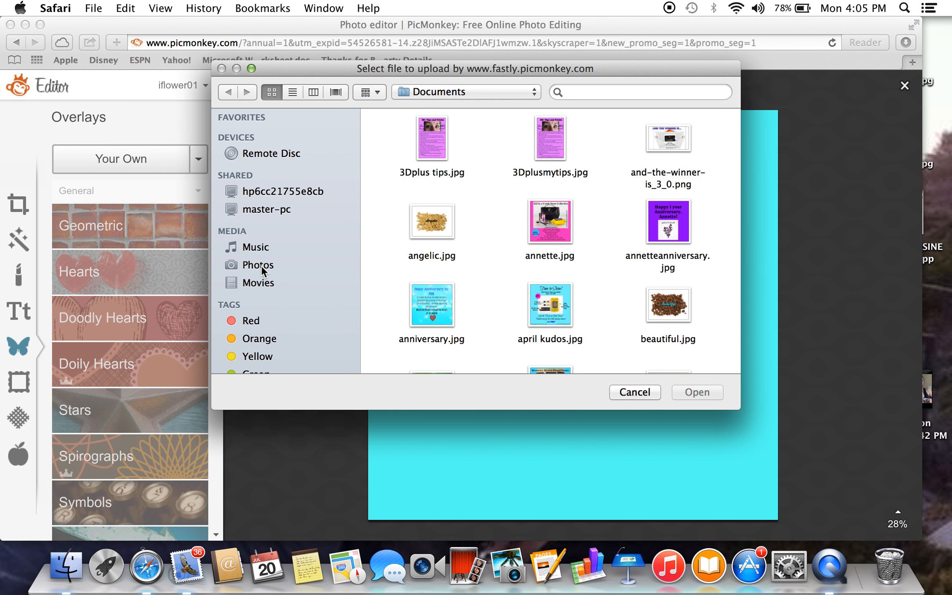
{"action": "left_click", "coordinate": [261, 265]}
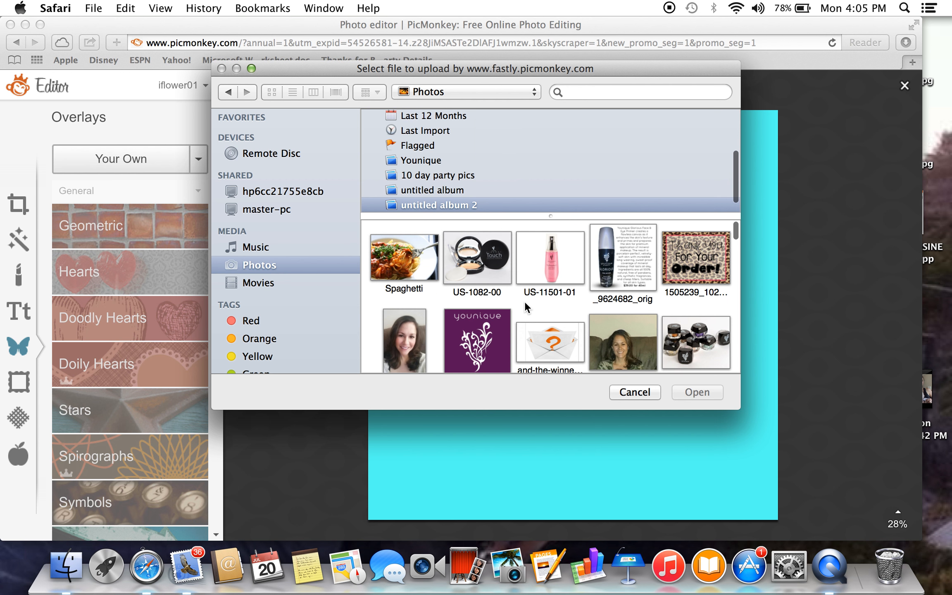
{"action": "scroll", "coordinate": [524, 301], "scroll_direction": "down", "scroll_amount": 10}
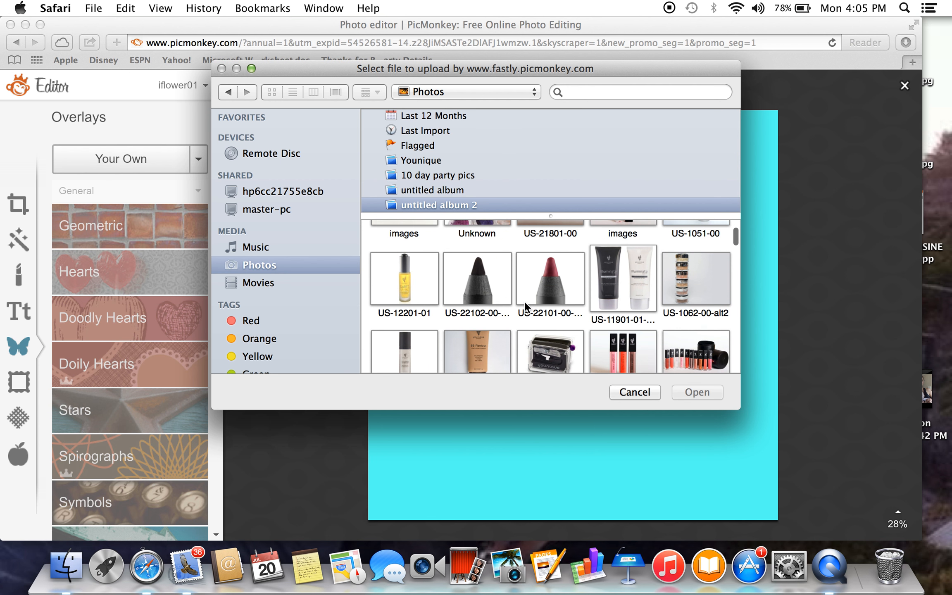
{"action": "scroll", "coordinate": [524, 301], "scroll_direction": "down", "scroll_amount": 2}
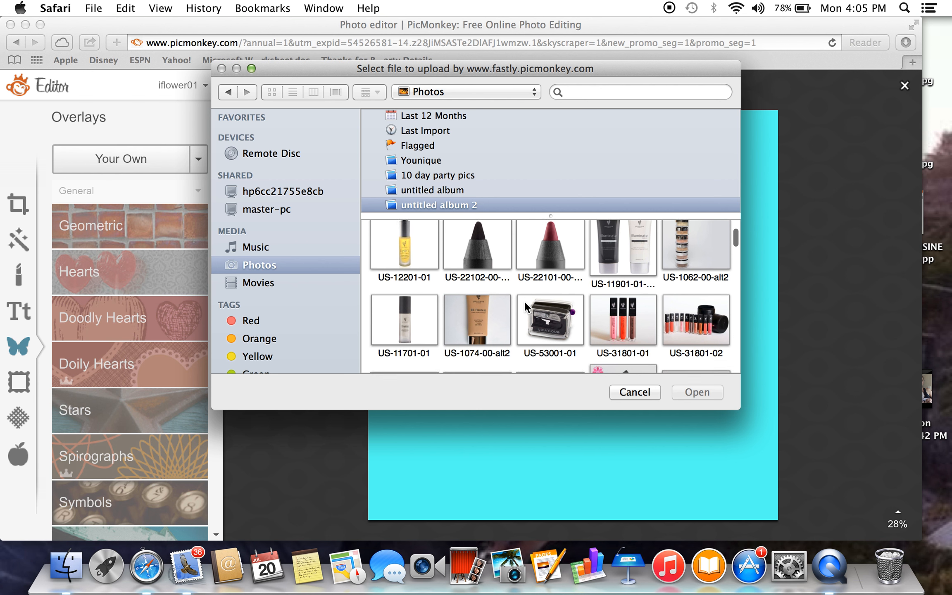
{"action": "scroll", "coordinate": [525, 301], "scroll_direction": "down", "scroll_amount": 2}
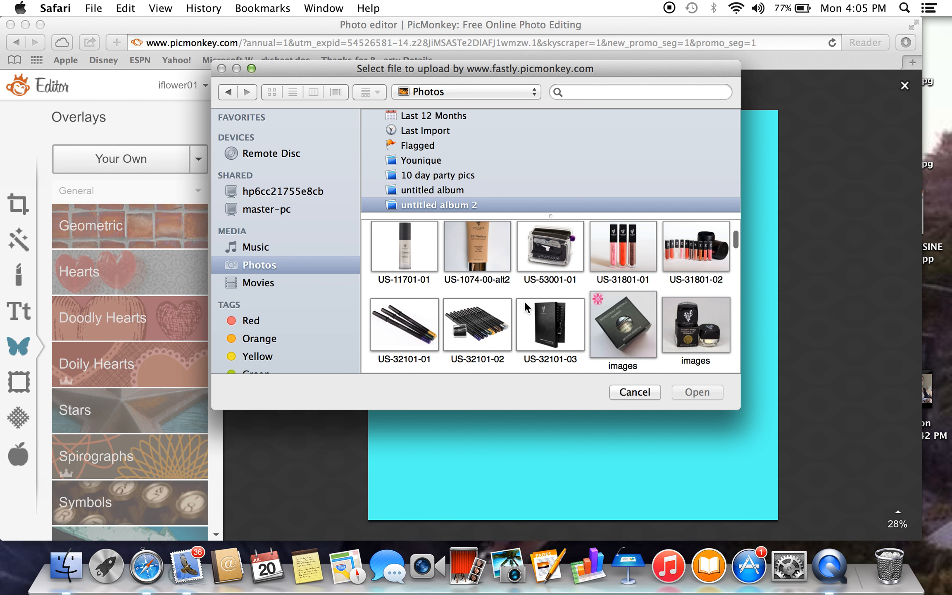
{"action": "scroll", "coordinate": [524, 301], "scroll_direction": "down", "scroll_amount": 2}
{"action": "scroll", "coordinate": [525, 303], "scroll_direction": "down", "scroll_amount": 4}
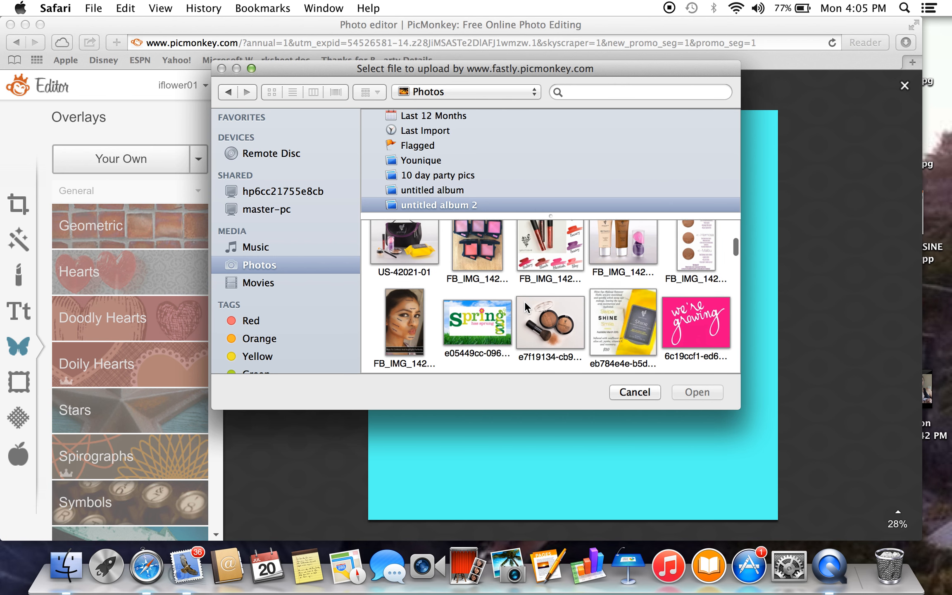
{"action": "scroll", "coordinate": [524, 301], "scroll_direction": "down", "scroll_amount": 5}
{"action": "scroll", "coordinate": [525, 302], "scroll_direction": "down", "scroll_amount": 4}
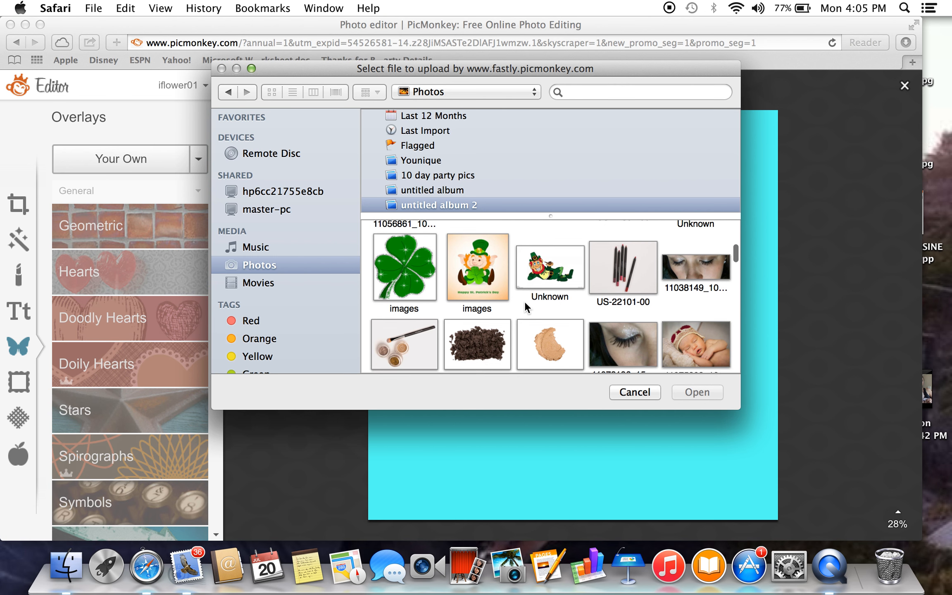
{"action": "scroll", "coordinate": [525, 302], "scroll_direction": "down", "scroll_amount": 5}
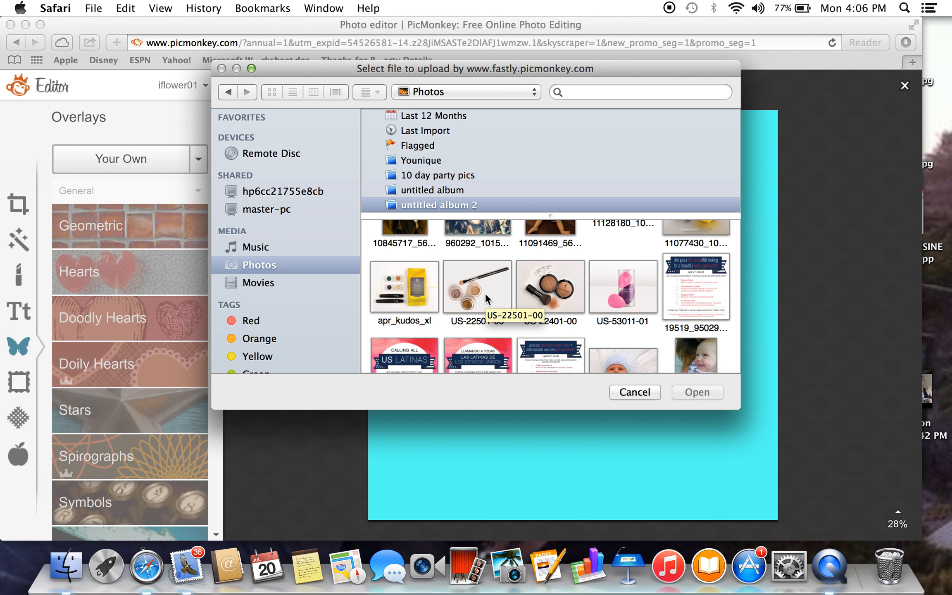
{"action": "scroll", "coordinate": [540, 296], "scroll_direction": "down", "scroll_amount": 1}
{"action": "scroll", "coordinate": [540, 296], "scroll_direction": "down", "scroll_amount": 5}
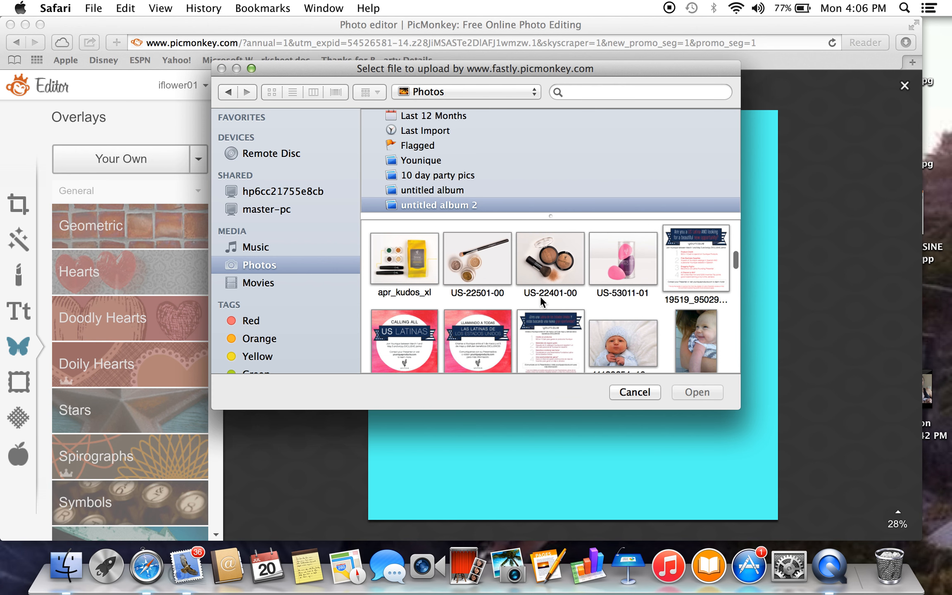
{"action": "scroll", "coordinate": [541, 301], "scroll_direction": "down", "scroll_amount": 10}
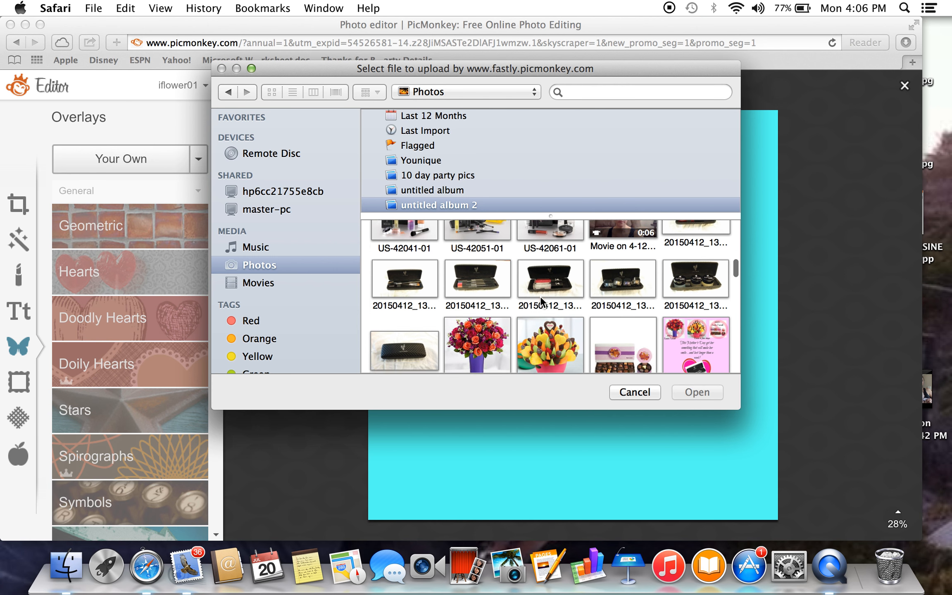
{"action": "scroll", "coordinate": [540, 296], "scroll_direction": "down", "scroll_amount": 7}
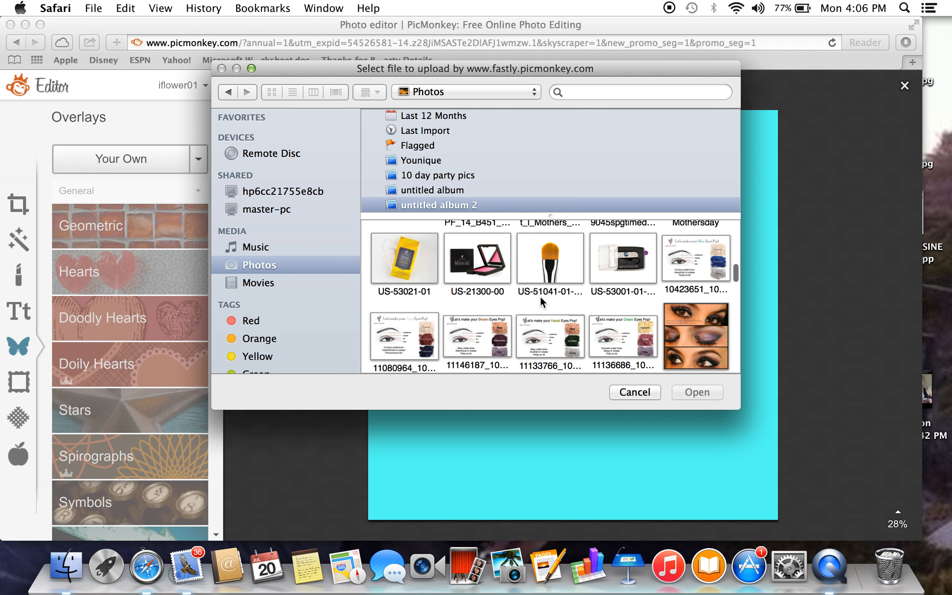
{"action": "scroll", "coordinate": [540, 296], "scroll_direction": "down", "scroll_amount": 20}
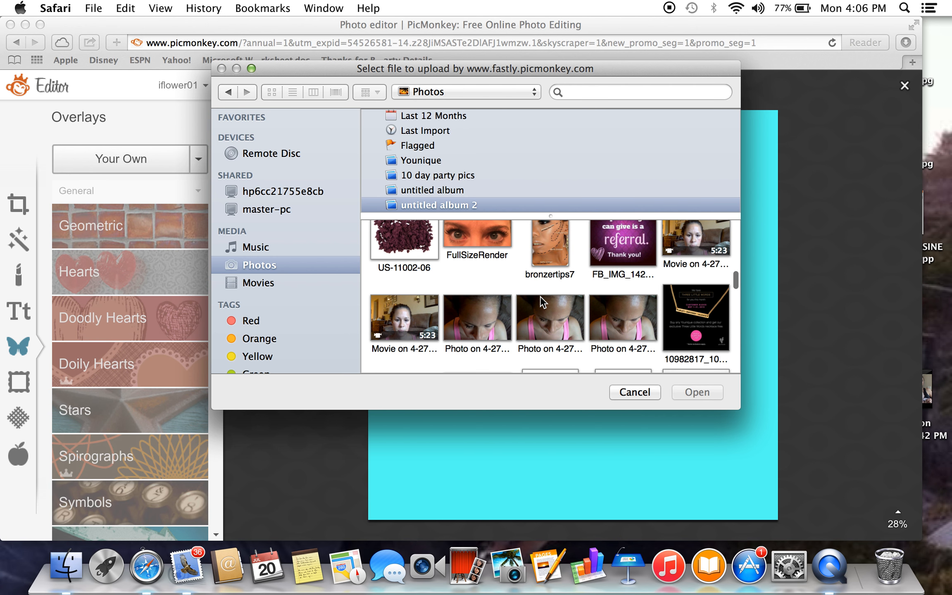
{"action": "scroll", "coordinate": [540, 300], "scroll_direction": "up", "scroll_amount": 15}
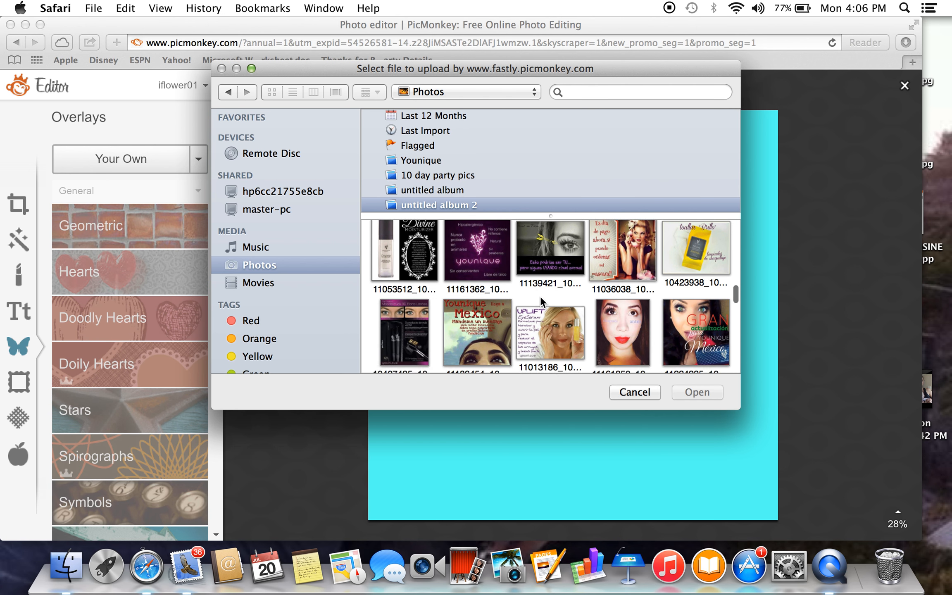
{"action": "scroll", "coordinate": [540, 296], "scroll_direction": "up", "scroll_amount": 15}
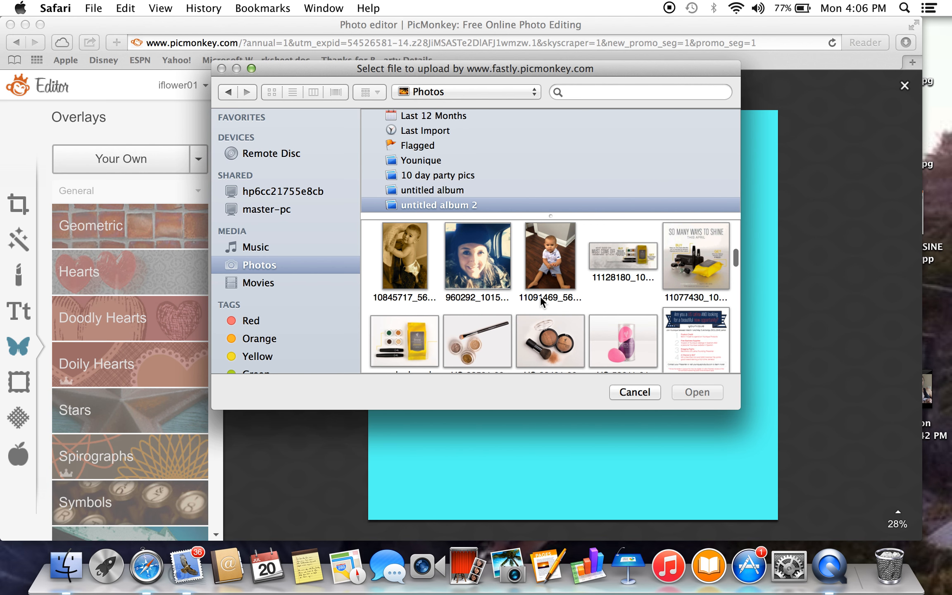
{"action": "scroll", "coordinate": [540, 296], "scroll_direction": "up", "scroll_amount": 5}
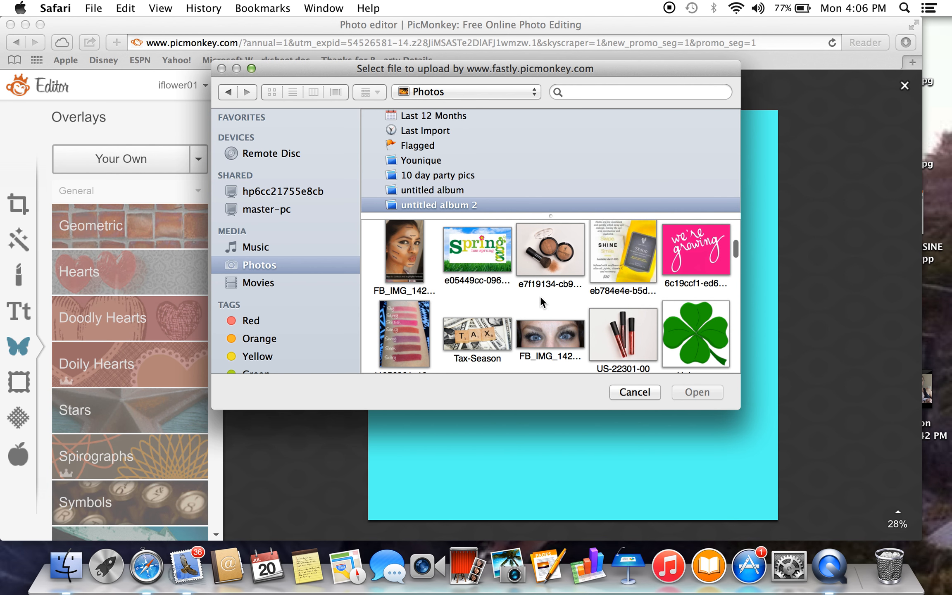
{"action": "left_click", "coordinate": [638, 314]}
{"action": "left_click", "coordinate": [684, 395]}
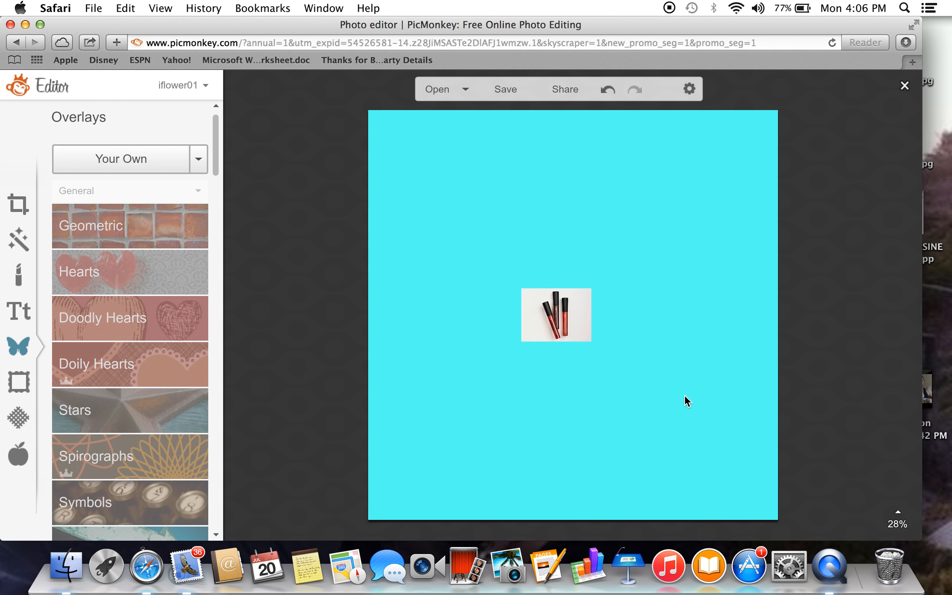
Enlarge the lipgloss photo to most of the canvas width and position it in the lower middle of the canvas.
{"action": "left_click_drag", "start_coordinate": [520, 341], "coordinate": [333, 483]}
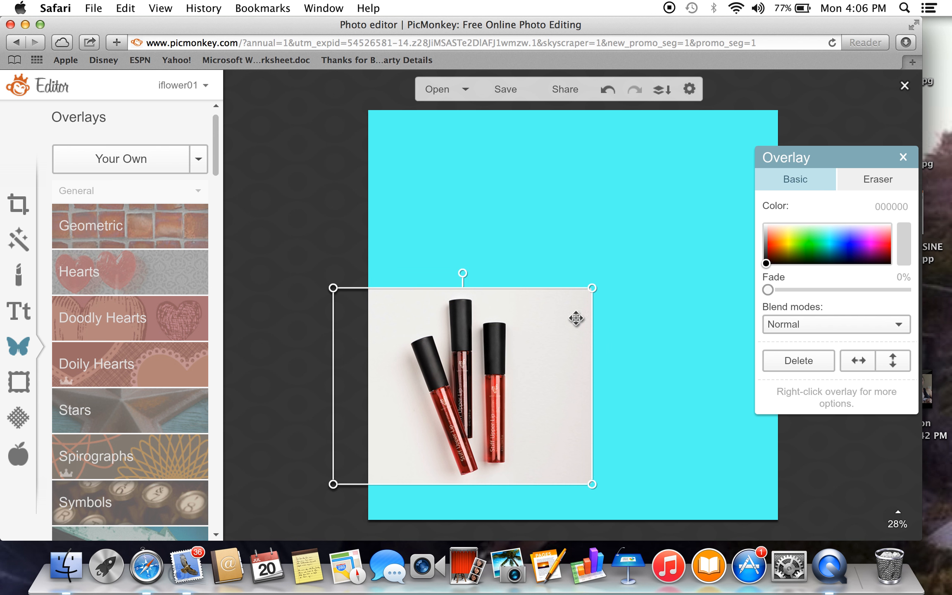
{"action": "left_click_drag", "start_coordinate": [592, 289], "coordinate": [695, 236]}
{"action": "left_click_drag", "start_coordinate": [548, 344], "coordinate": [626, 329]}
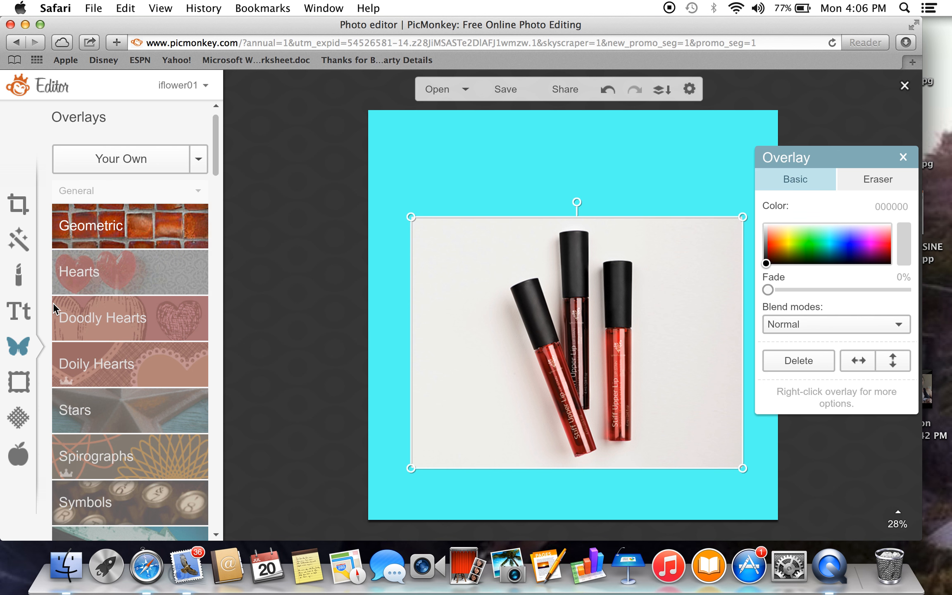
Add a text in the Smash Open font reading "Thank you," followed by the recipient's first name and an exclamation mark.
{"action": "left_click", "coordinate": [19, 314]}
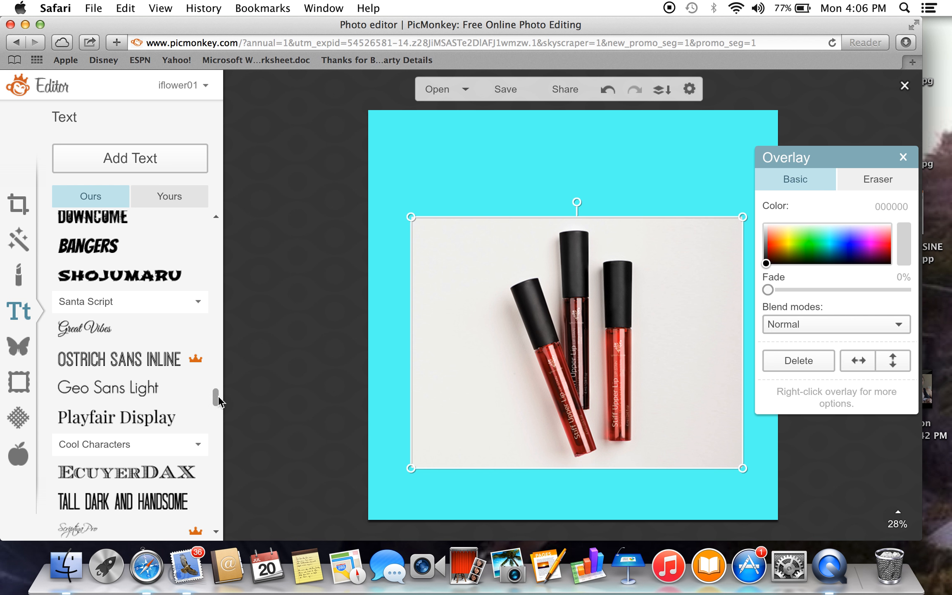
{"action": "left_click_drag", "start_coordinate": [214, 397], "coordinate": [214, 444]}
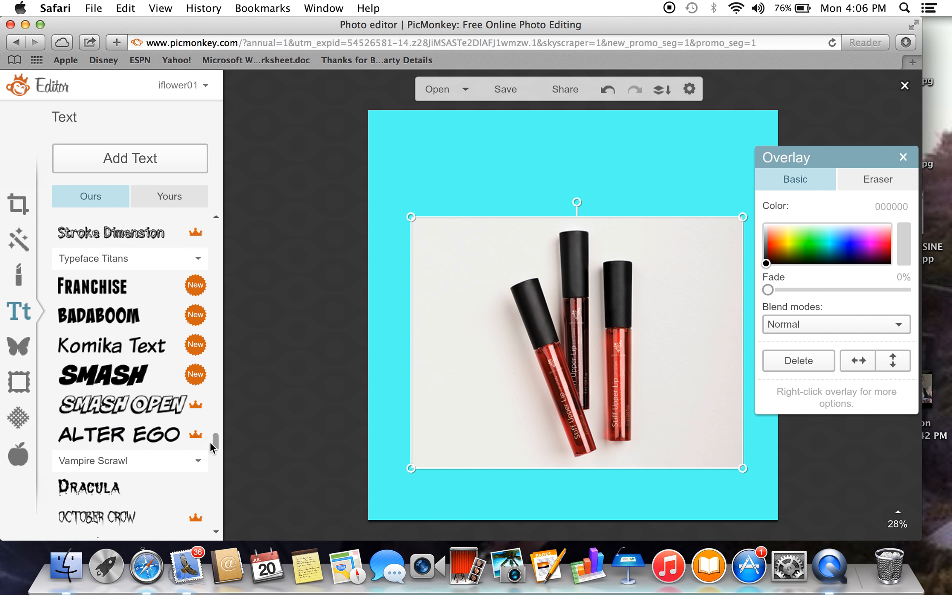
{"action": "left_click", "coordinate": [166, 404]}
{"action": "left_click", "coordinate": [145, 158]}
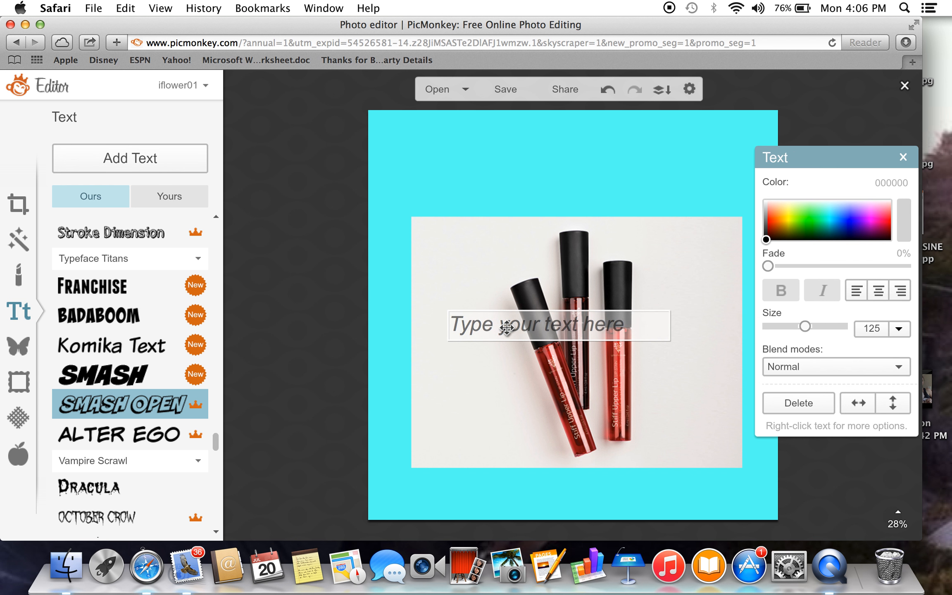
{"action": "type", "text": "Thank you, Sarah"}
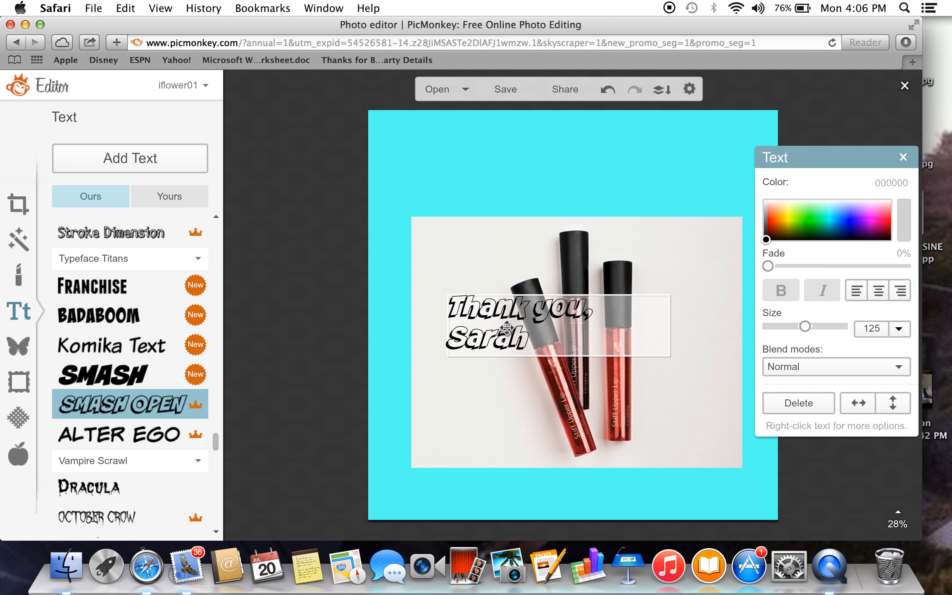
{"action": "type", "text": "!"}
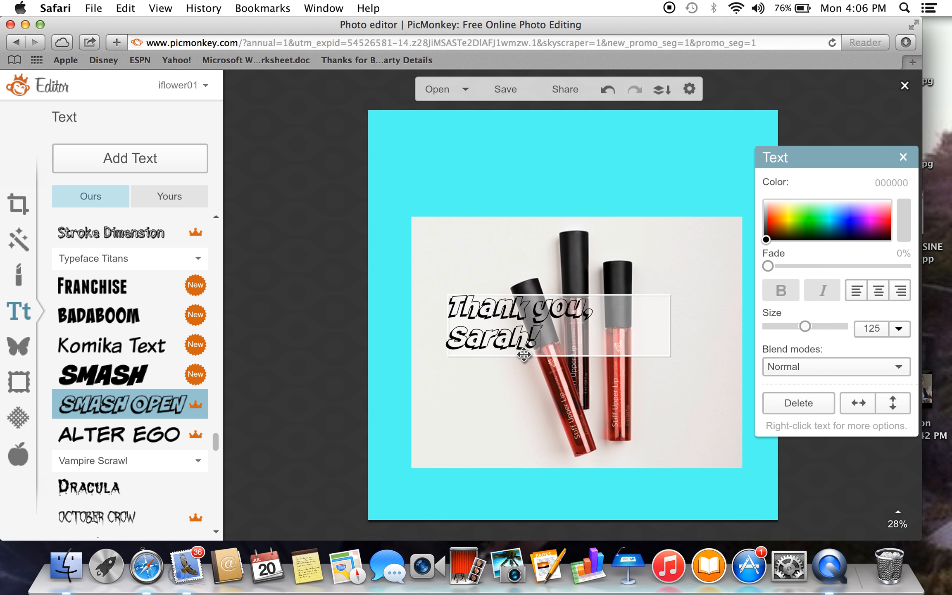
Format the whole thank-you text with pink color ff38e4, centre alignment and size 144.
{"action": "left_click_drag", "start_coordinate": [542, 343], "coordinate": [451, 304]}
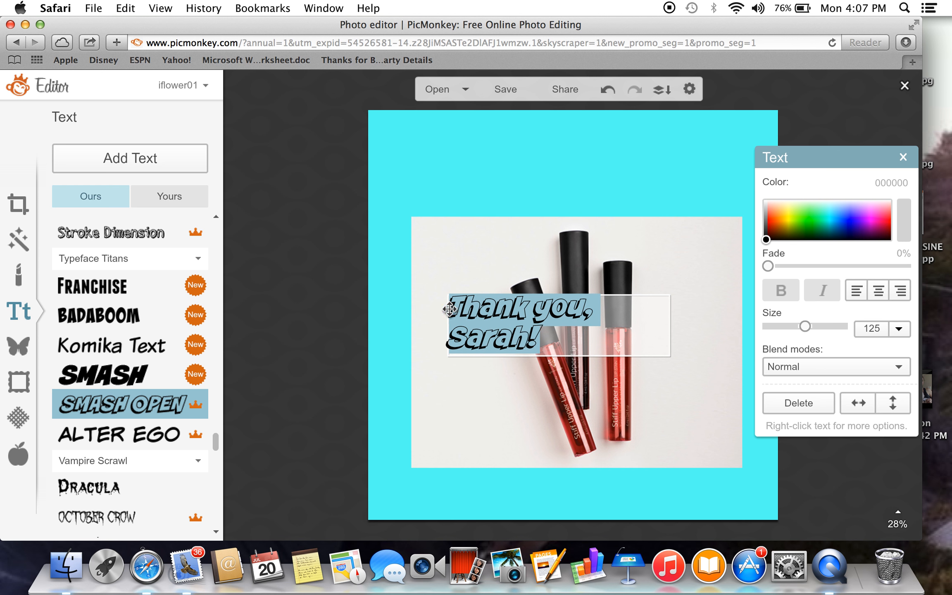
{"action": "left_click", "coordinate": [873, 215]}
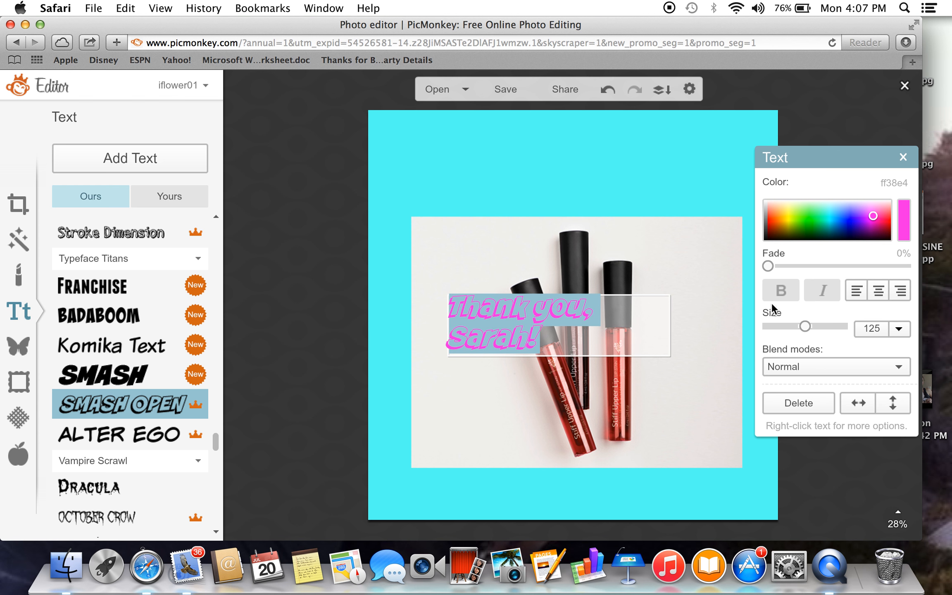
{"action": "left_click", "coordinate": [877, 296]}
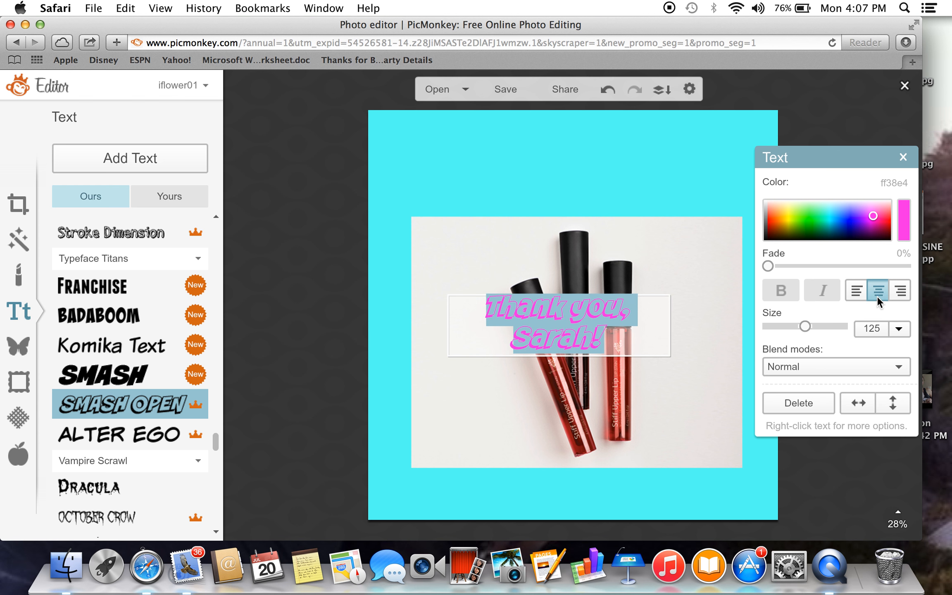
{"action": "left_click", "coordinate": [897, 329]}
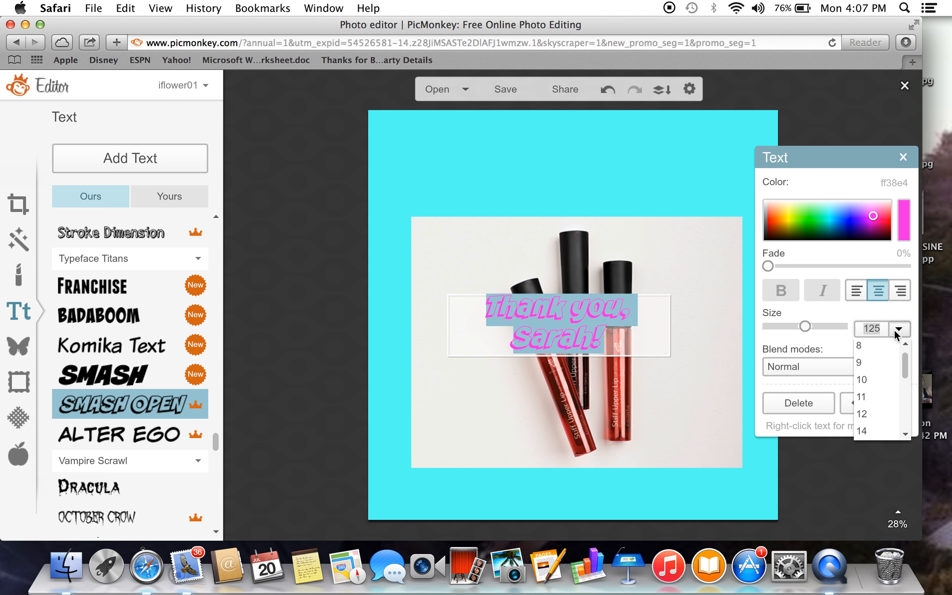
{"action": "left_click_drag", "start_coordinate": [904, 365], "coordinate": [904, 430]}
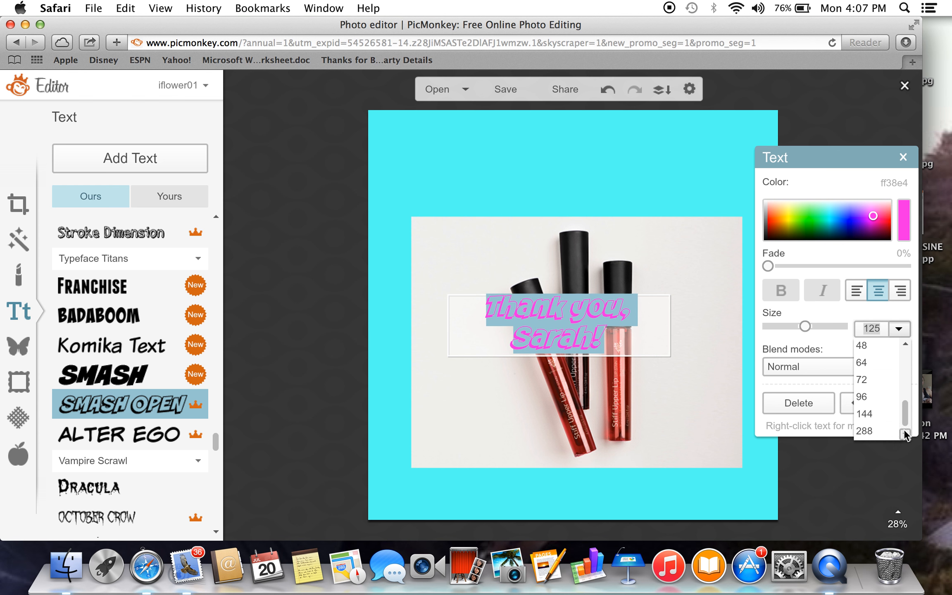
{"action": "left_click", "coordinate": [865, 430]}
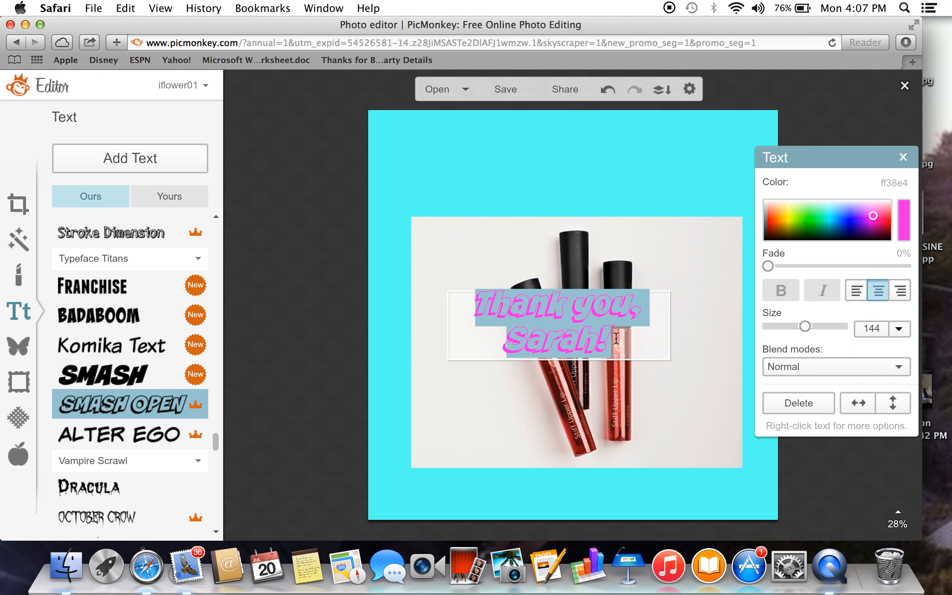
{"action": "left_click", "coordinate": [497, 421]}
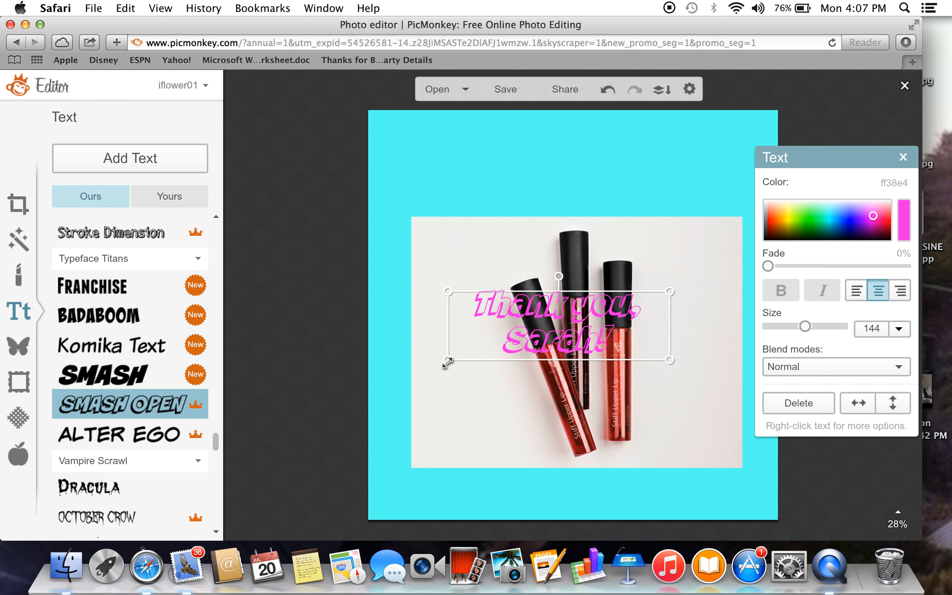
Enlarge the thank-you text to size 219, tilt it upward to the right and place it across the canvas's upper left area.
{"action": "left_click_drag", "start_coordinate": [448, 360], "coordinate": [333, 393]}
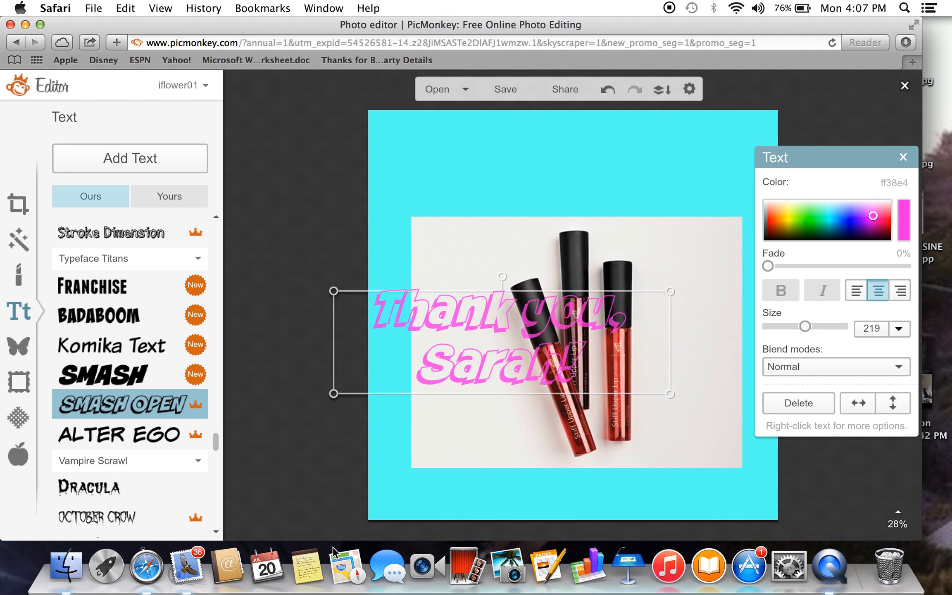
{"action": "left_click_drag", "start_coordinate": [553, 311], "coordinate": [618, 273]}
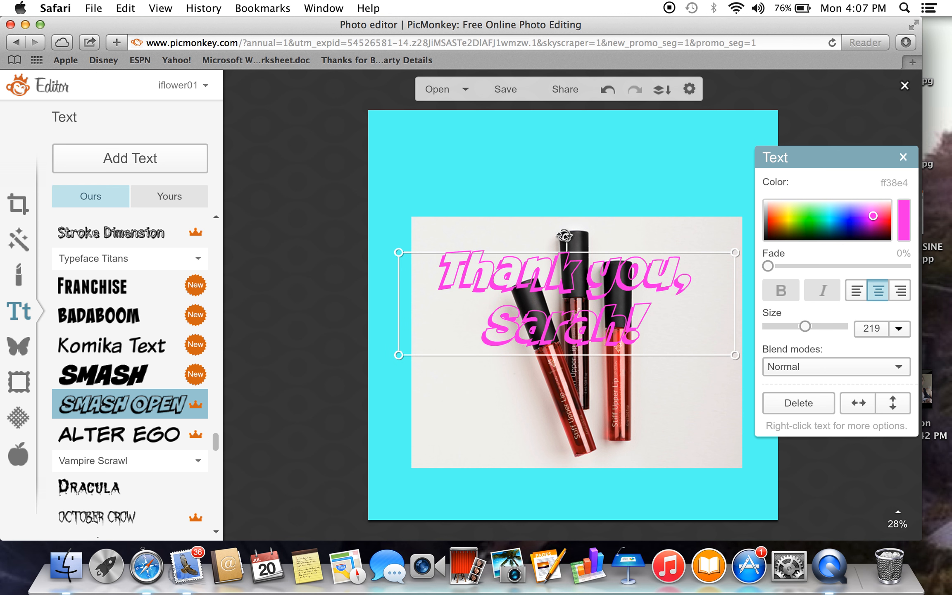
{"action": "left_click_drag", "start_coordinate": [564, 236], "coordinate": [539, 241]}
{"action": "left_click_drag", "start_coordinate": [589, 293], "coordinate": [519, 197]}
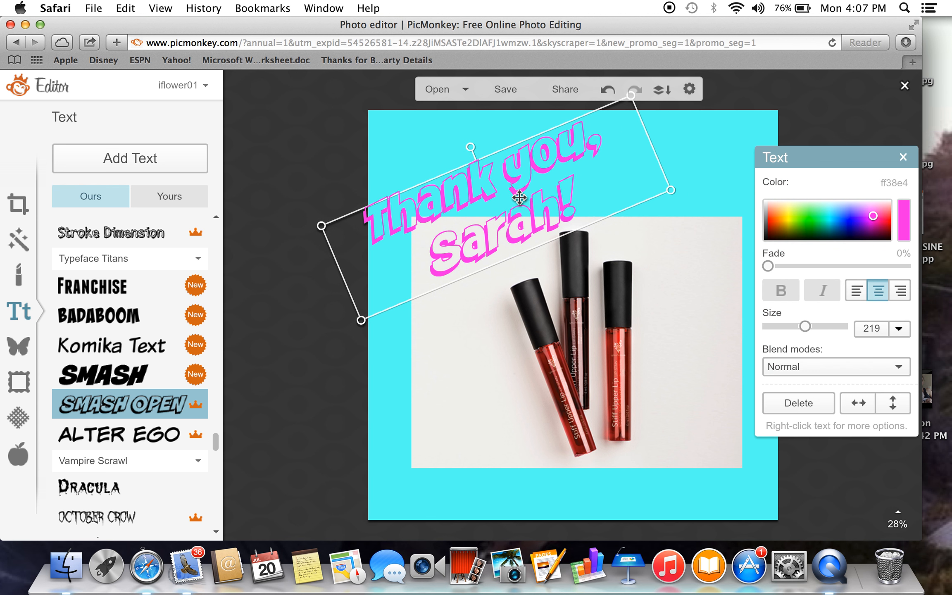
{"action": "left_click", "coordinate": [500, 410]}
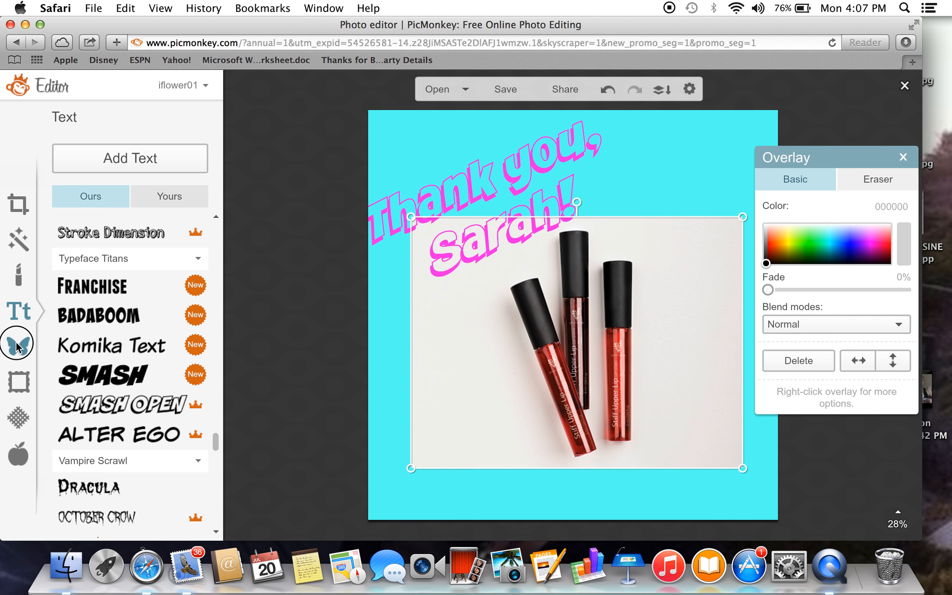
Add the open-mouth lip print from the Lips overlays and place it over the lipgloss tubes.
{"action": "left_click", "coordinate": [18, 347]}
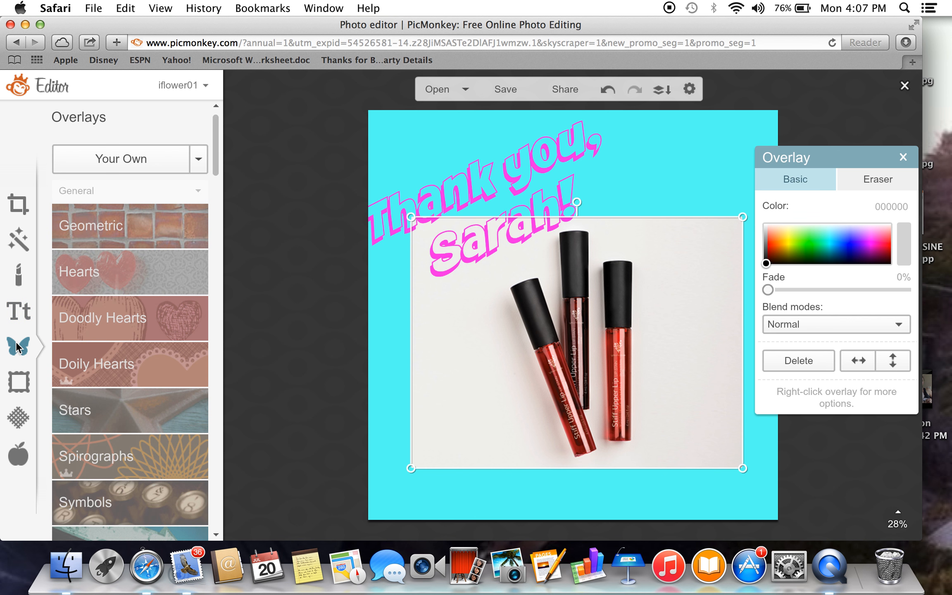
{"action": "left_click", "coordinate": [215, 535]}
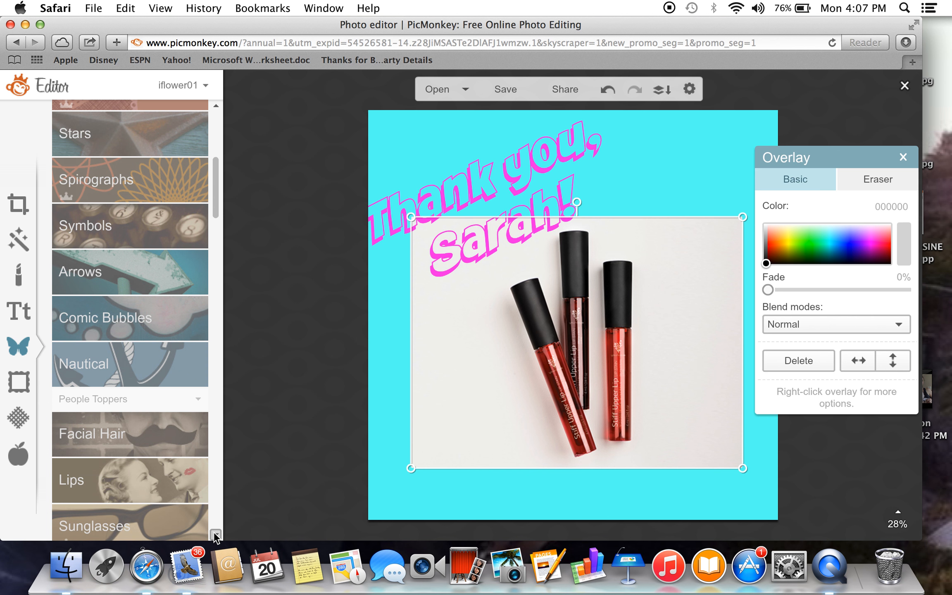
{"action": "left_click", "coordinate": [152, 434]}
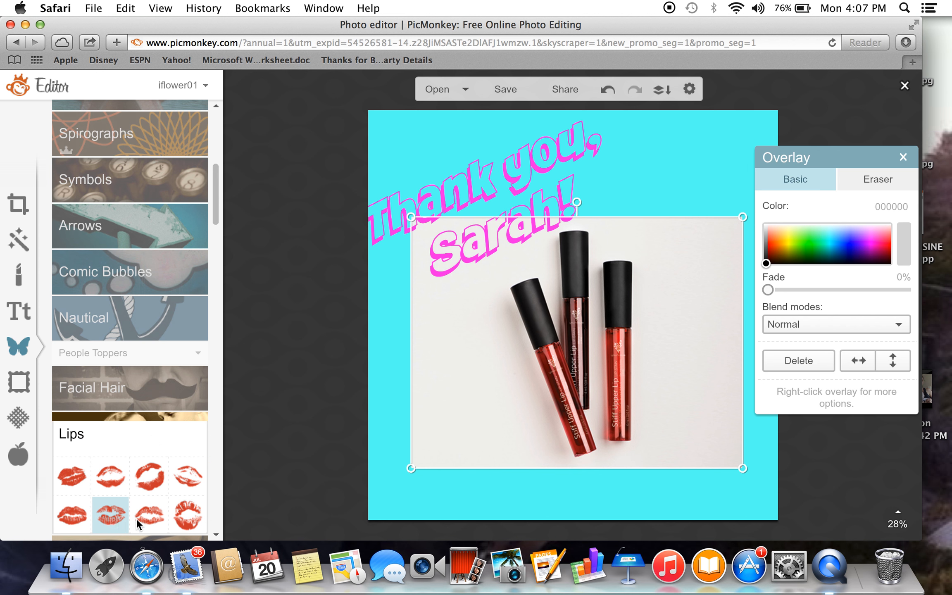
{"action": "left_click", "coordinate": [186, 515]}
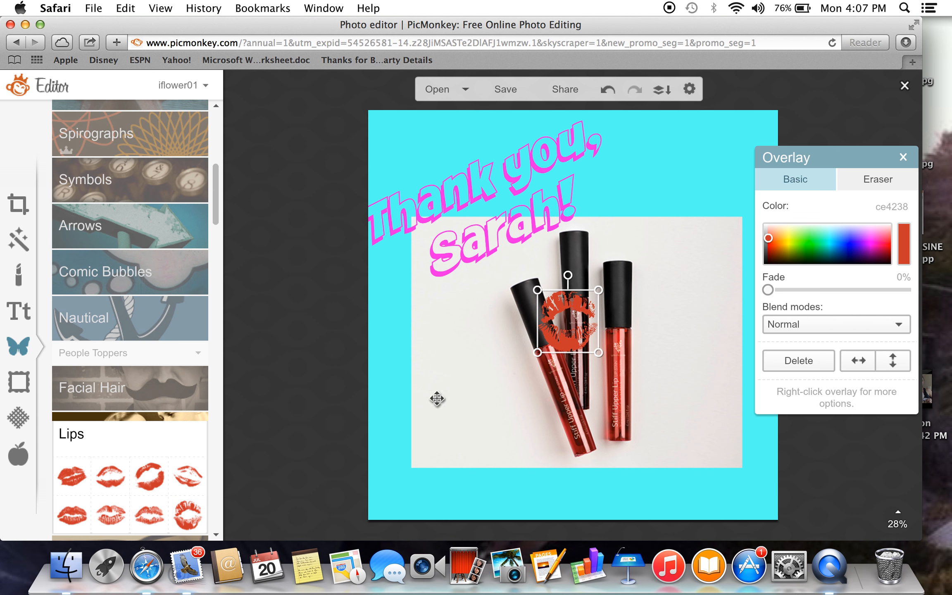
{"action": "left_click_drag", "start_coordinate": [571, 321], "coordinate": [597, 337]}
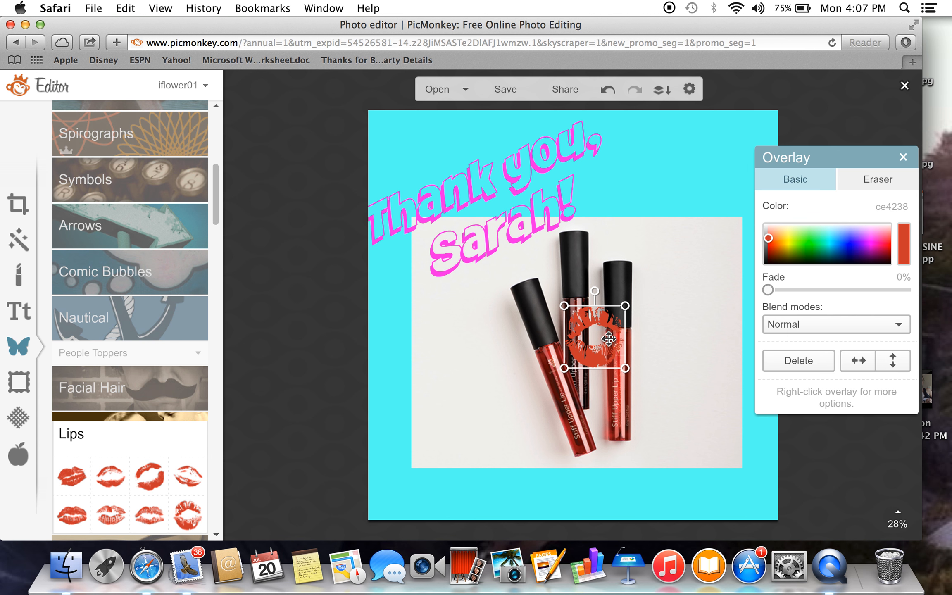
Recolor the lip print to magenta e200dd, then enlarge it over the right side of the lipgloss photo.
{"action": "left_click", "coordinate": [853, 237]}
{"action": "left_click", "coordinate": [871, 245]}
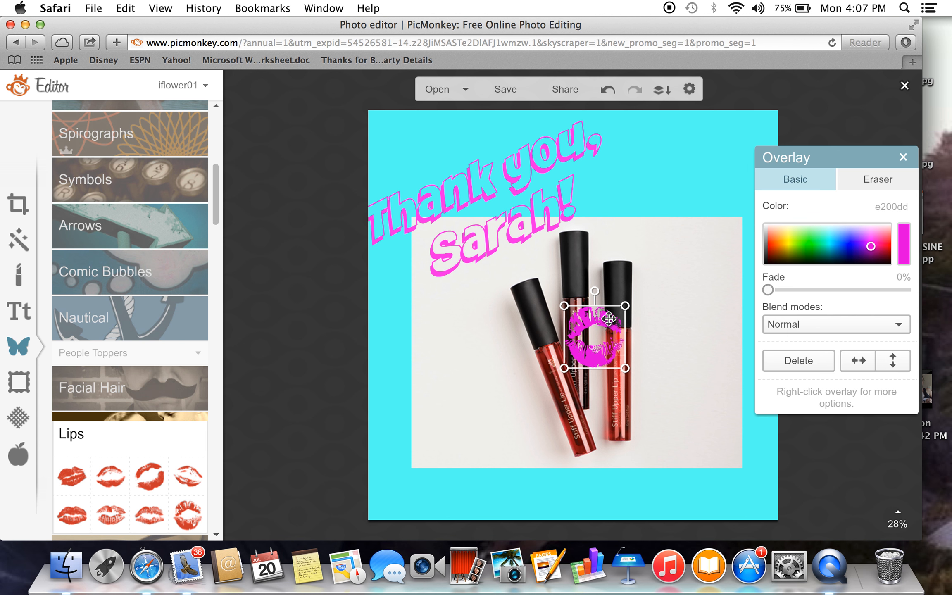
{"action": "left_click_drag", "start_coordinate": [625, 306], "coordinate": [702, 227]}
{"action": "left_click_drag", "start_coordinate": [629, 292], "coordinate": [661, 294]}
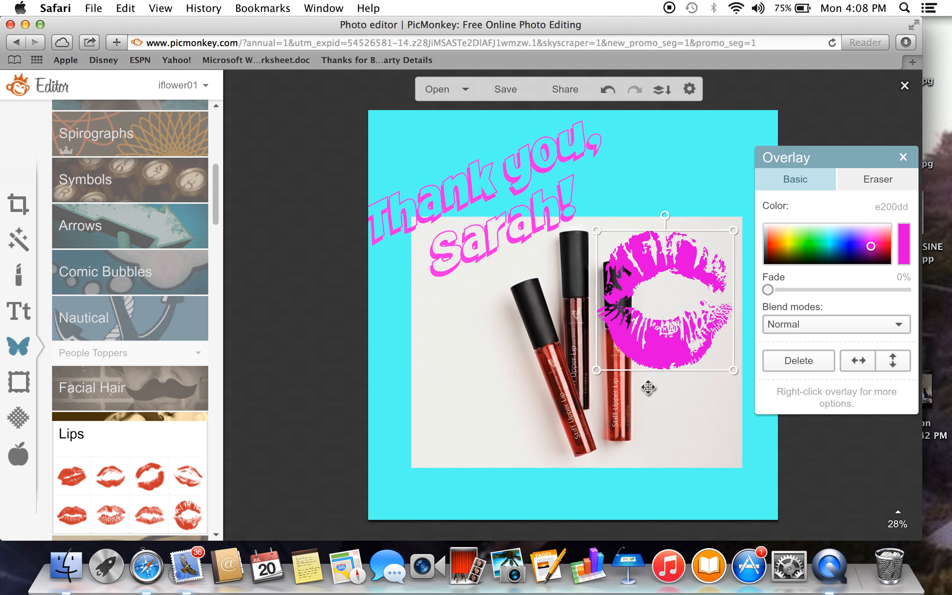
{"action": "left_click", "coordinate": [649, 409]}
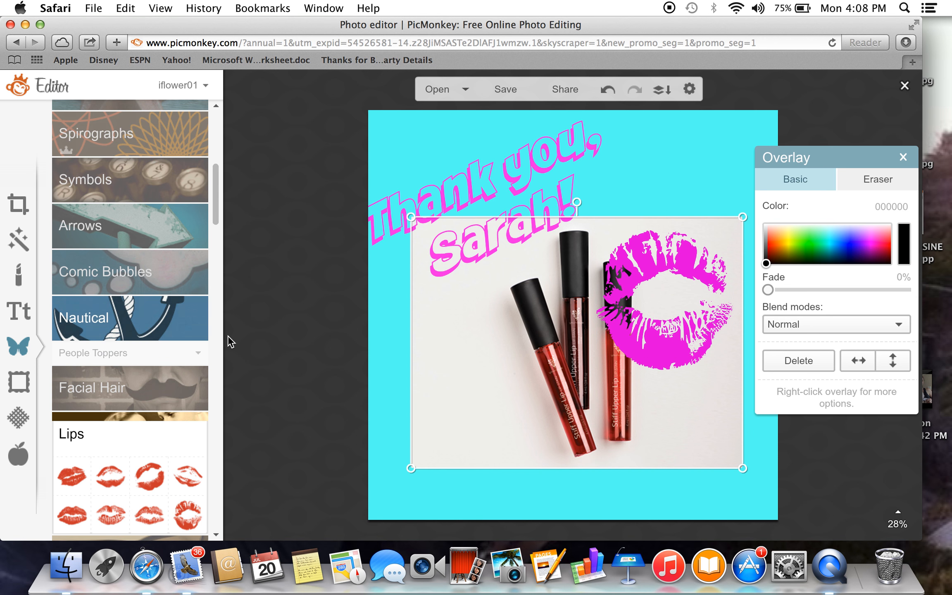
Add the ladybug from the Buggles overlays and place it across the photo's upper right edge.
{"action": "left_click", "coordinate": [214, 219]}
{"action": "left_click_drag", "start_coordinate": [215, 219], "coordinate": [215, 311]}
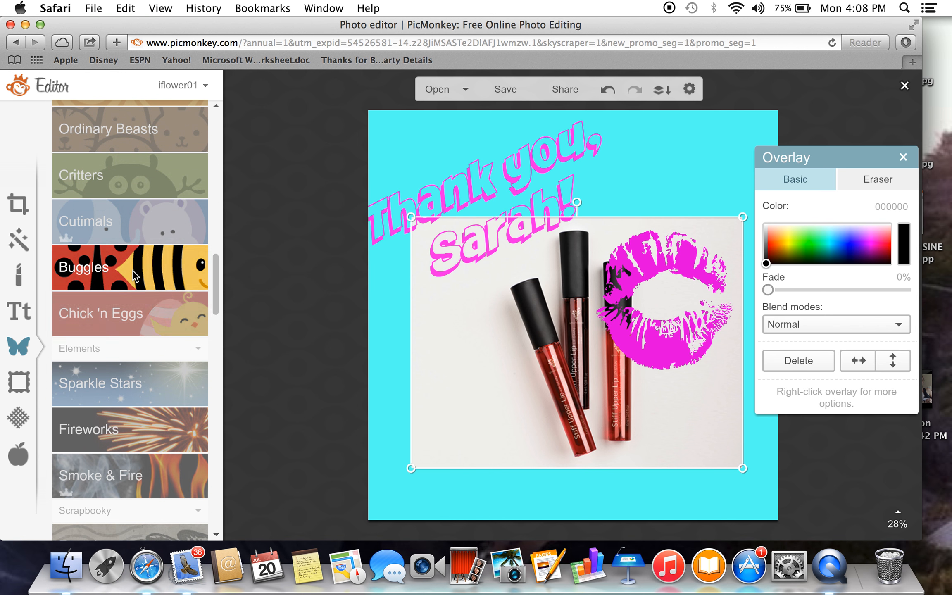
{"action": "left_click", "coordinate": [132, 270]}
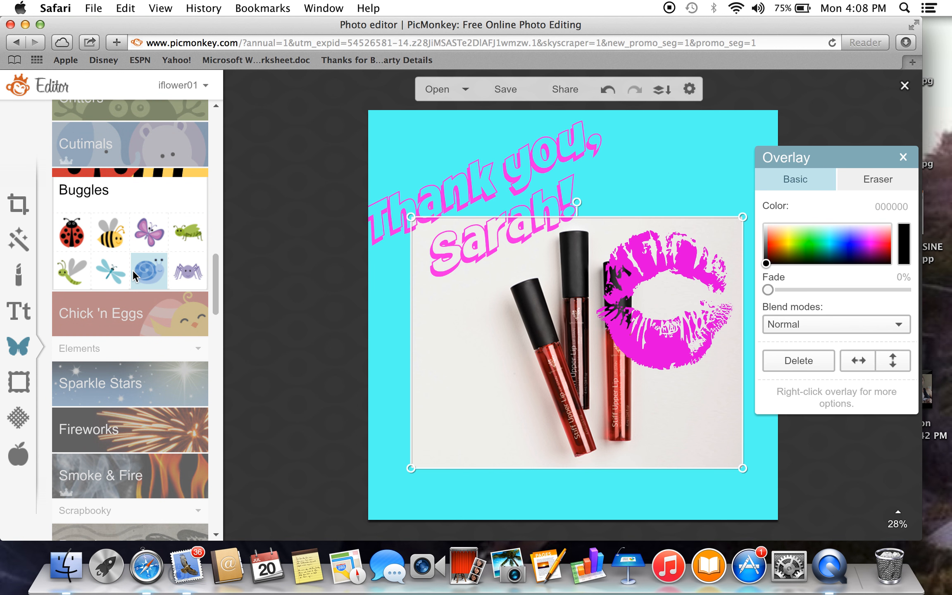
{"action": "left_click", "coordinate": [80, 233]}
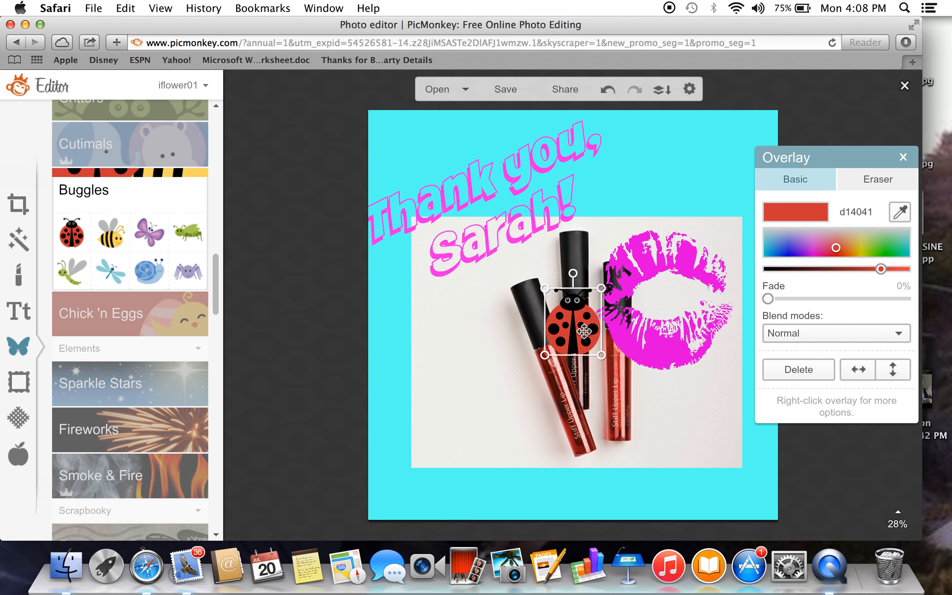
{"action": "left_click_drag", "start_coordinate": [591, 332], "coordinate": [720, 230]}
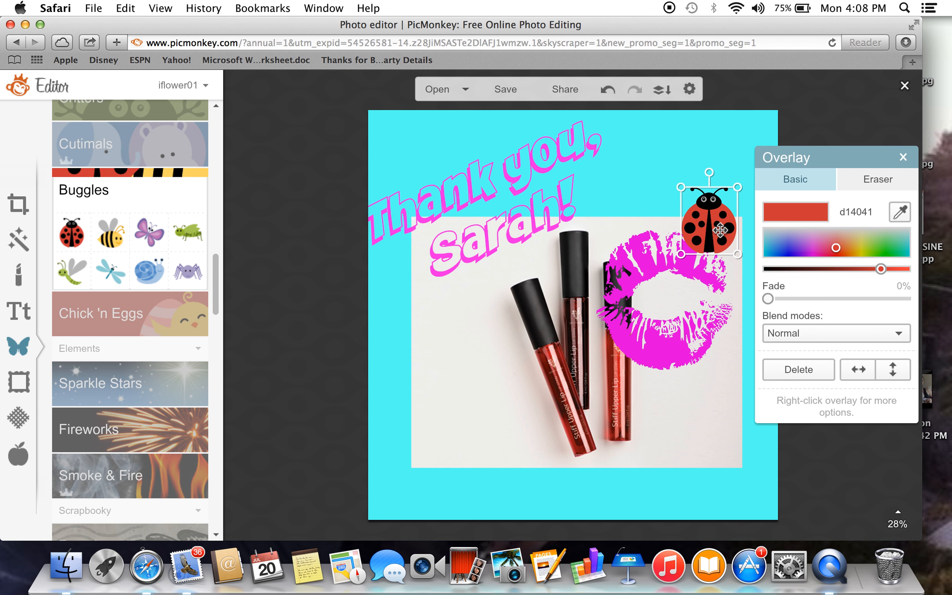
Send the ladybug to the back so it peeks out from behind the photo, and nudge it slightly right.
{"action": "right_click", "coordinate": [720, 229]}
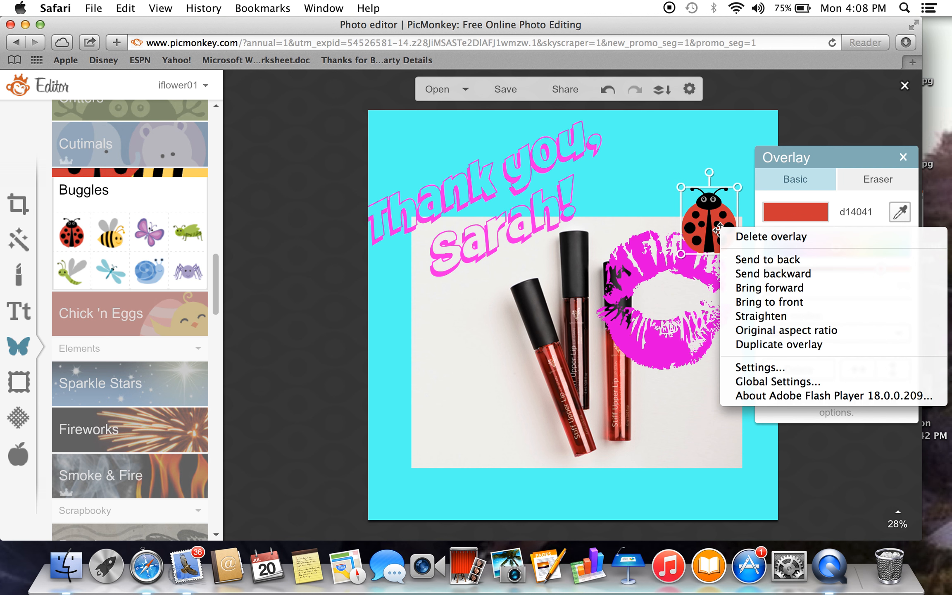
{"action": "left_click", "coordinate": [753, 262]}
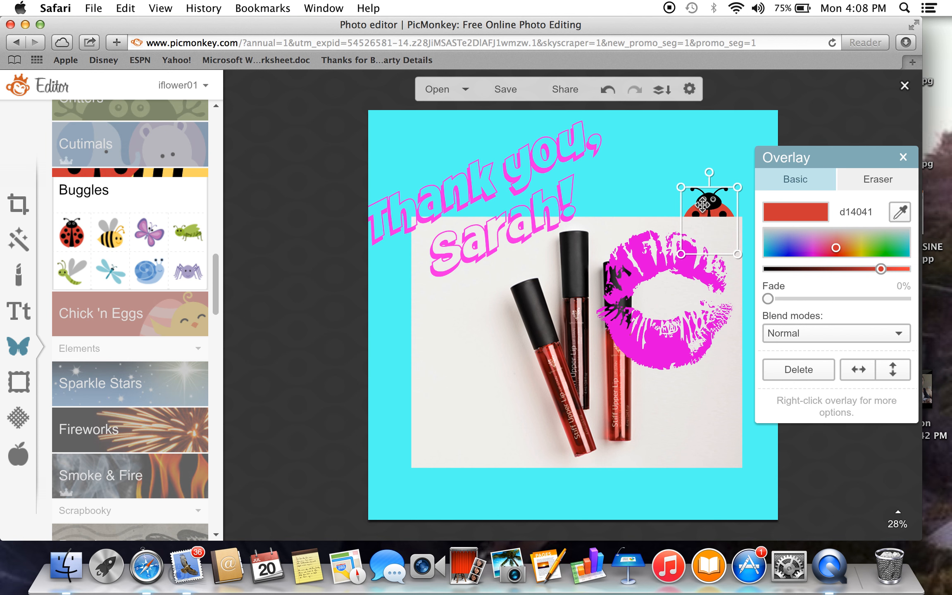
{"action": "left_click_drag", "start_coordinate": [702, 204], "coordinate": [707, 204]}
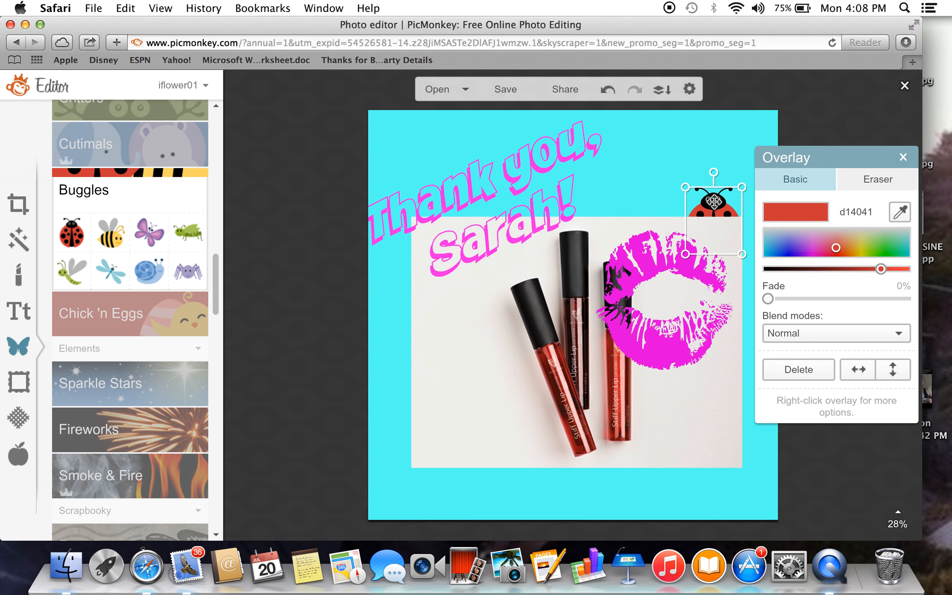
Move the tilted thank-you text slightly to the right so all its letters lie within the canvas.
{"action": "left_click", "coordinate": [649, 152]}
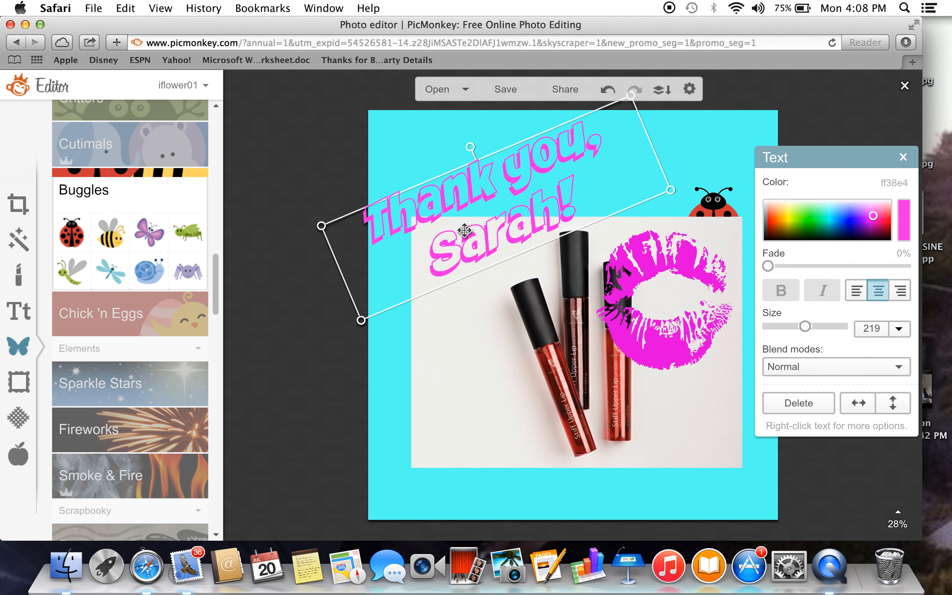
{"action": "left_click_drag", "start_coordinate": [465, 233], "coordinate": [479, 236]}
{"action": "left_click", "coordinate": [469, 450]}
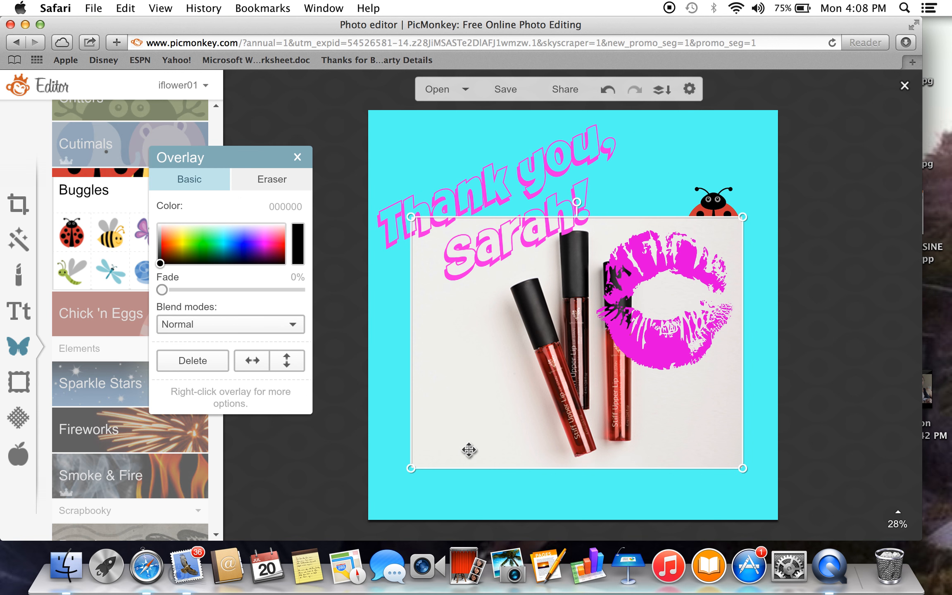
Close the thank-you design and discard its unsaved changes.
{"action": "left_click", "coordinate": [707, 117]}
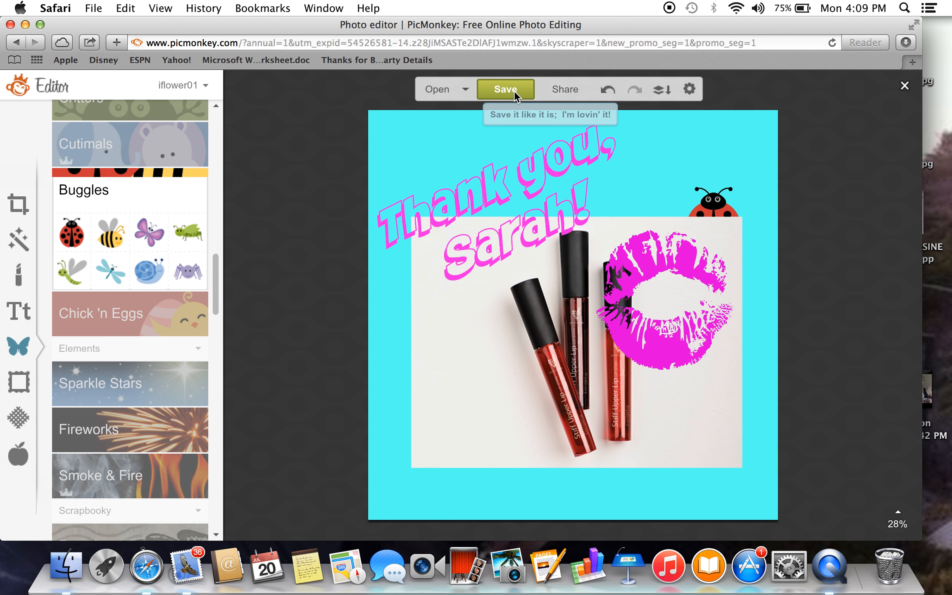
{"action": "left_click", "coordinate": [904, 86]}
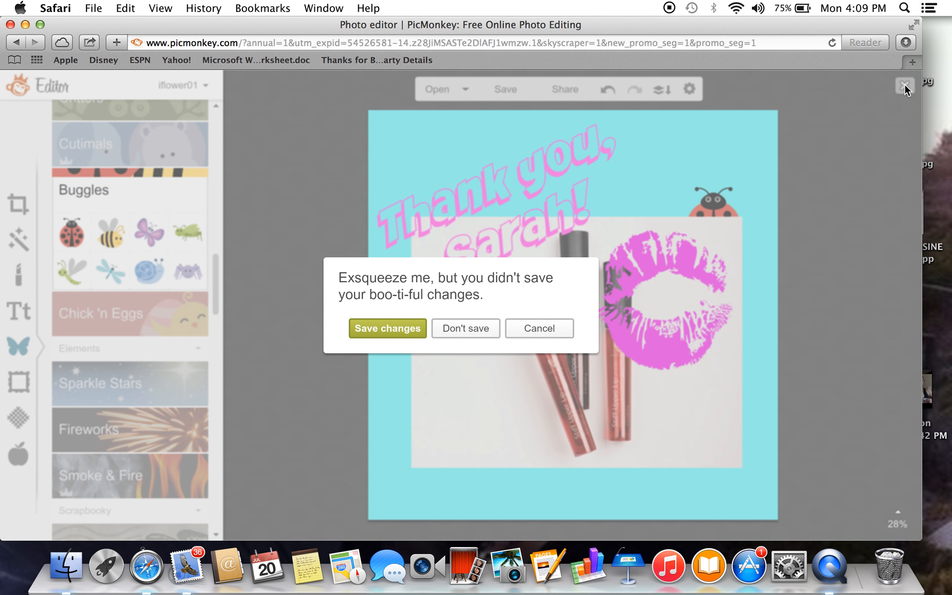
{"action": "left_click", "coordinate": [449, 330]}
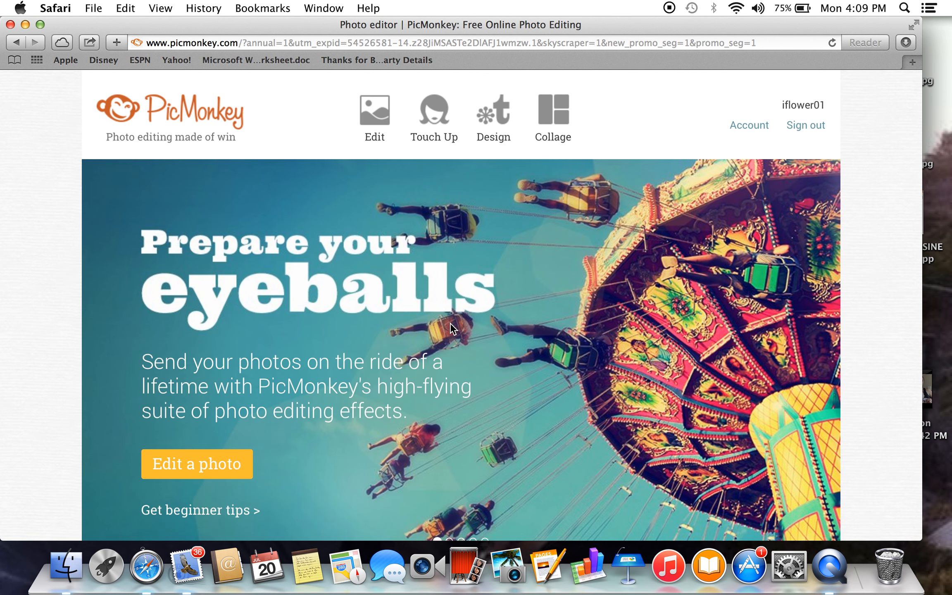
Start a new collage with the orange lipgloss photo named "images" from untitled album 2 on the computer.
{"action": "left_click", "coordinate": [553, 107]}
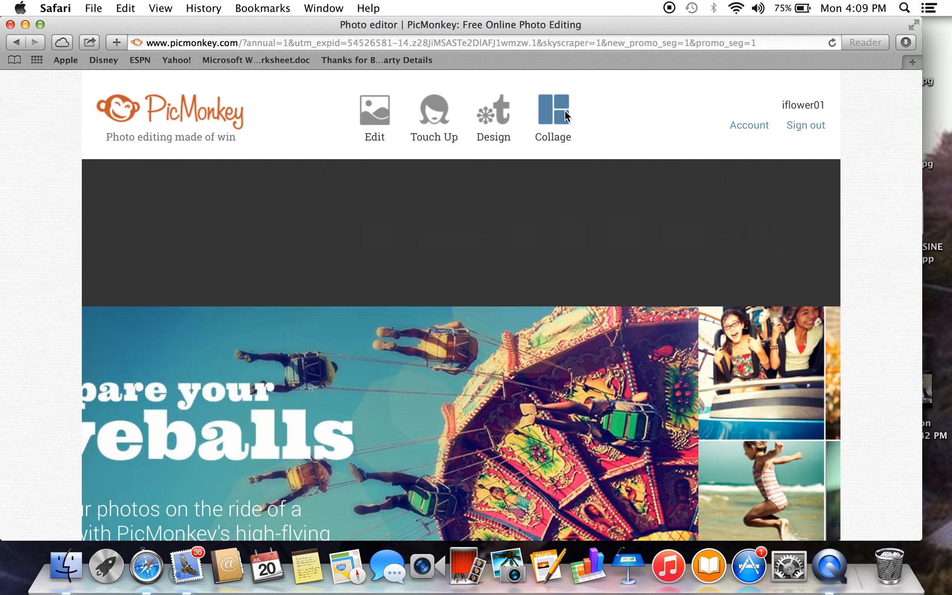
{"action": "mouse_move", "coordinate": [564, 110]}
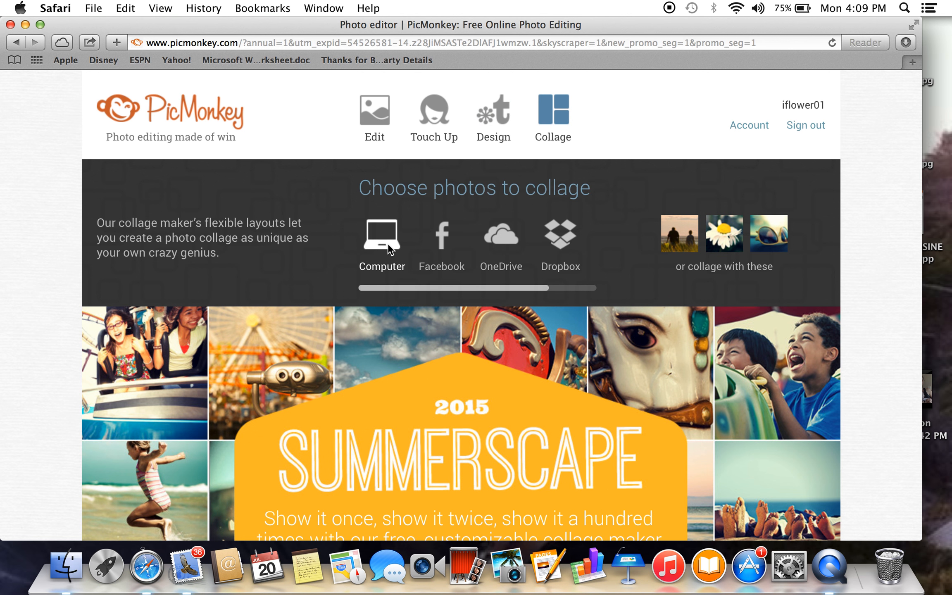
{"action": "left_click", "coordinate": [556, 114]}
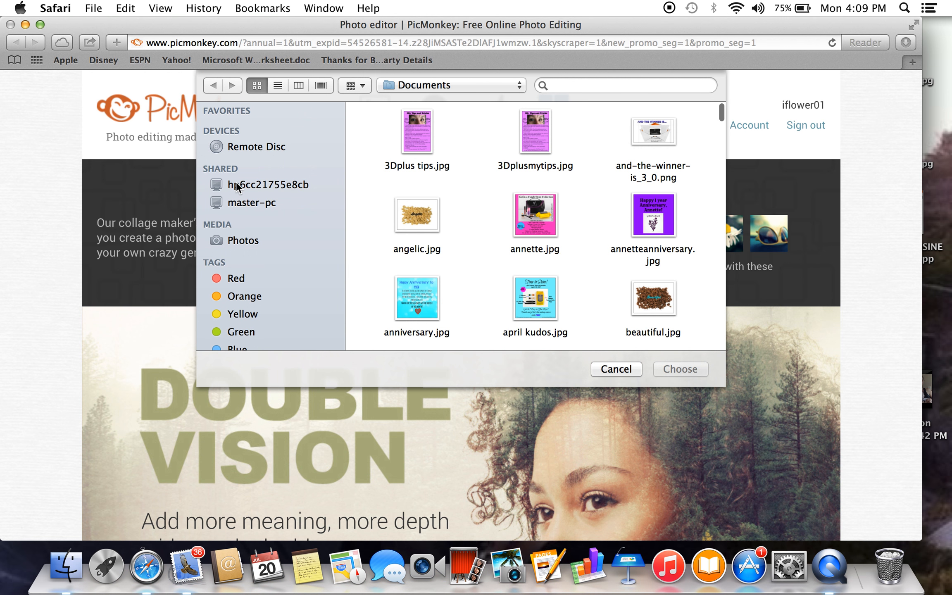
{"action": "left_click", "coordinate": [241, 241]}
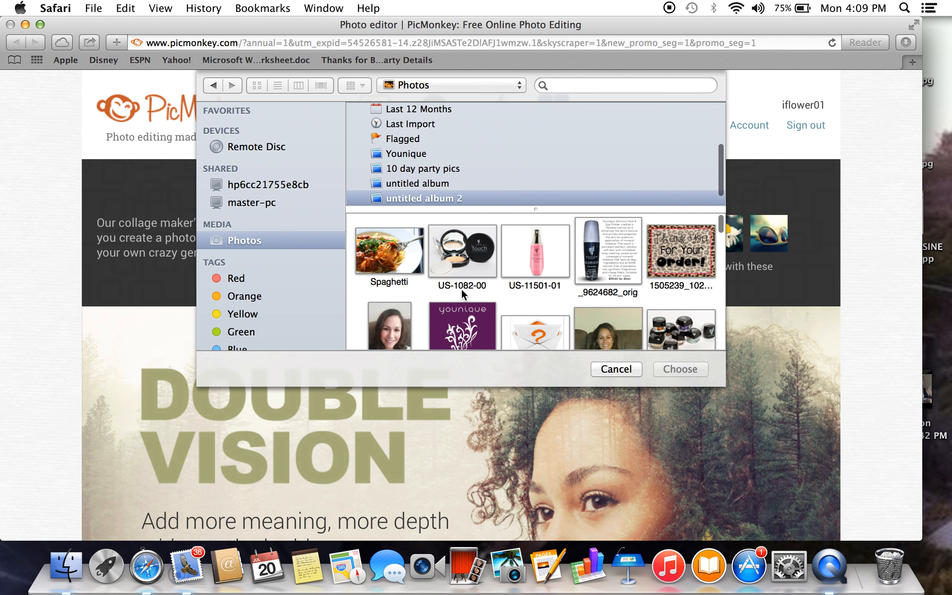
{"action": "left_click_drag", "start_coordinate": [721, 224], "coordinate": [723, 227]}
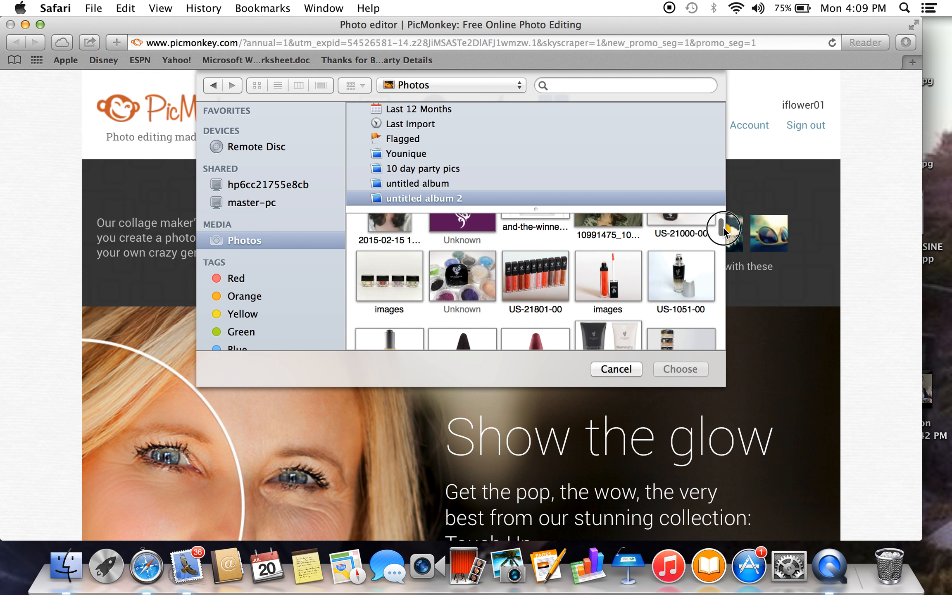
{"action": "left_click", "coordinate": [616, 273]}
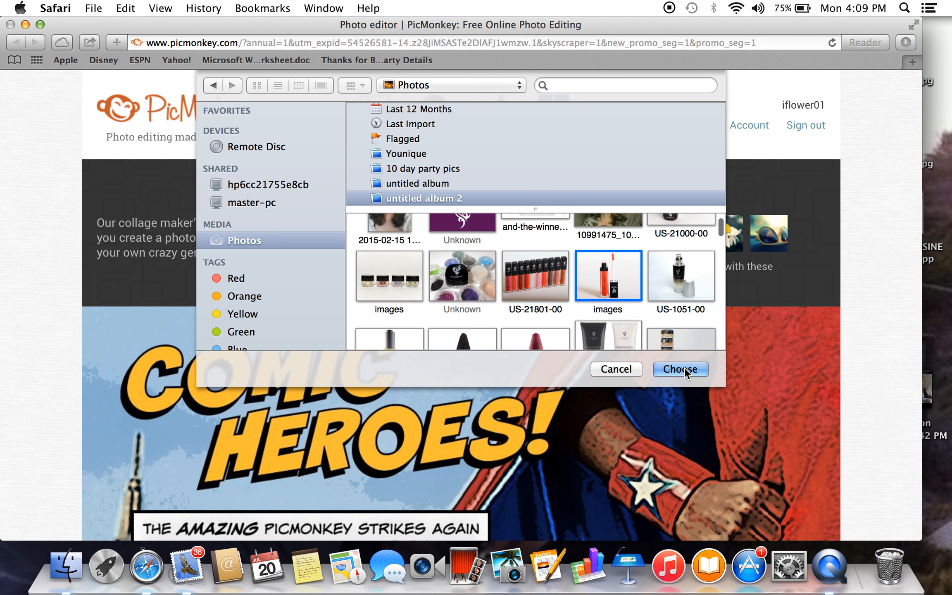
{"action": "left_click", "coordinate": [680, 369]}
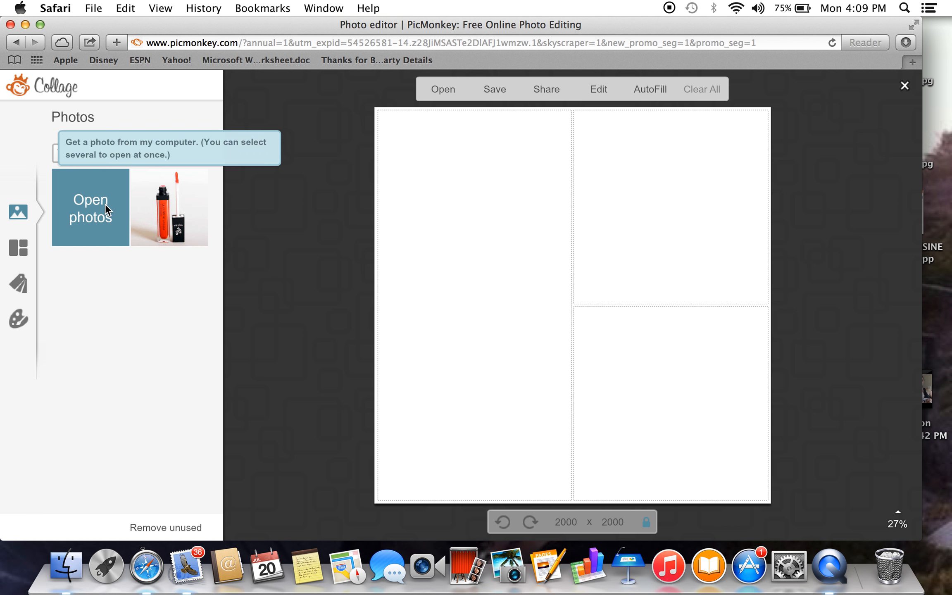
Add the US-21000-00 photo of black-lidded jars from untitled album 2 to the collage's photos.
{"action": "left_click", "coordinate": [106, 205]}
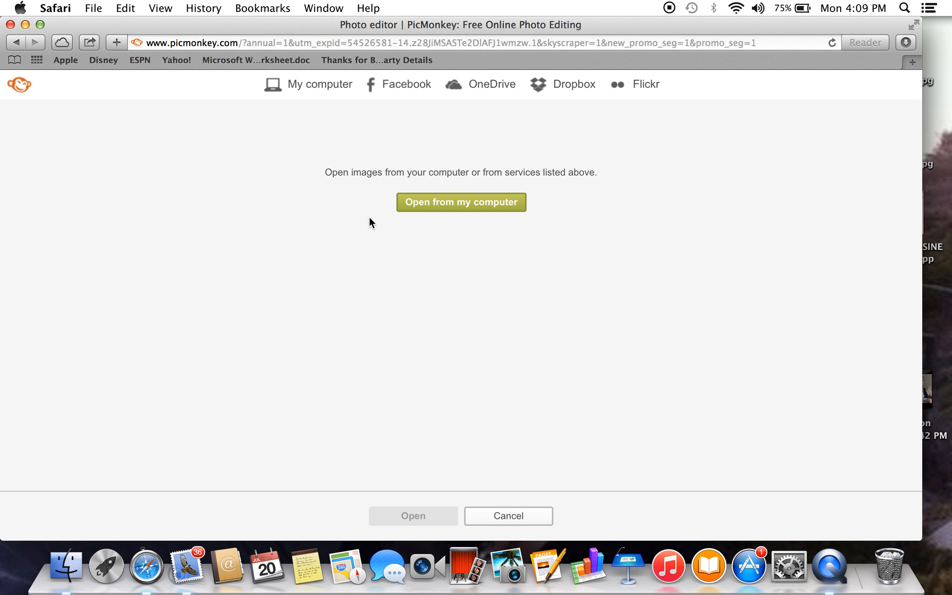
{"action": "left_click", "coordinate": [452, 206]}
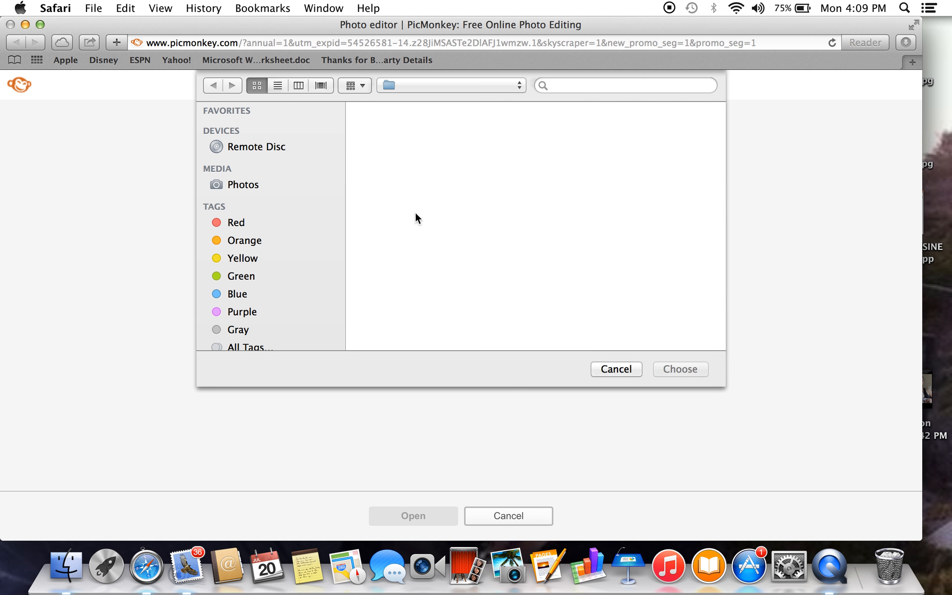
{"action": "left_click", "coordinate": [239, 240]}
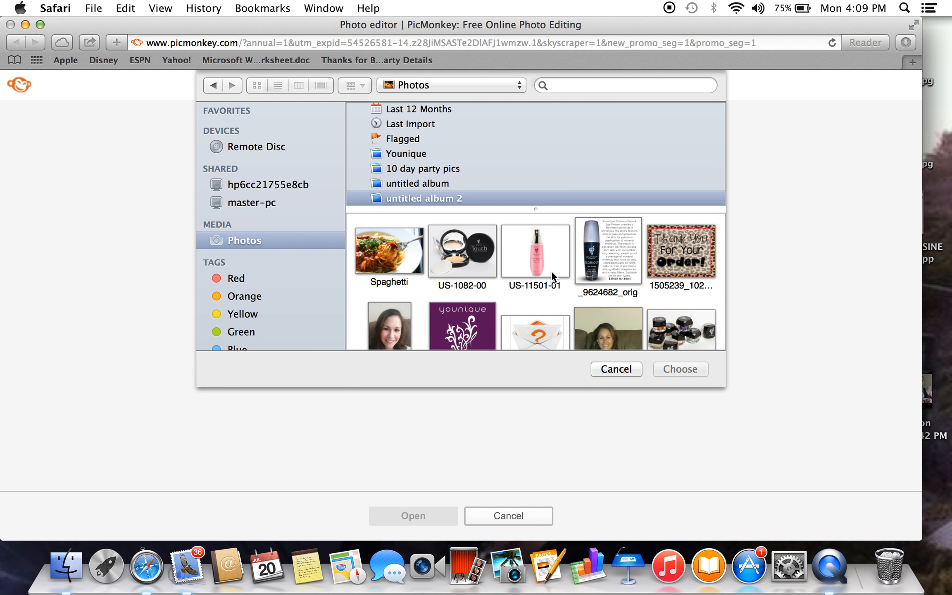
{"action": "scroll", "coordinate": [551, 270], "scroll_direction": "down", "scroll_amount": 5}
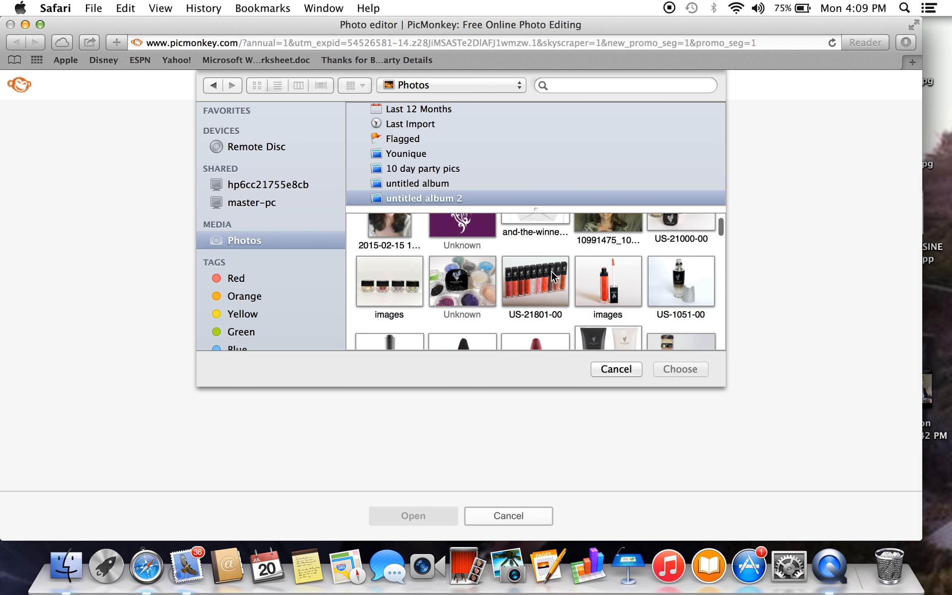
{"action": "scroll", "coordinate": [551, 271], "scroll_direction": "up", "scroll_amount": 3}
{"action": "left_click", "coordinate": [688, 255]}
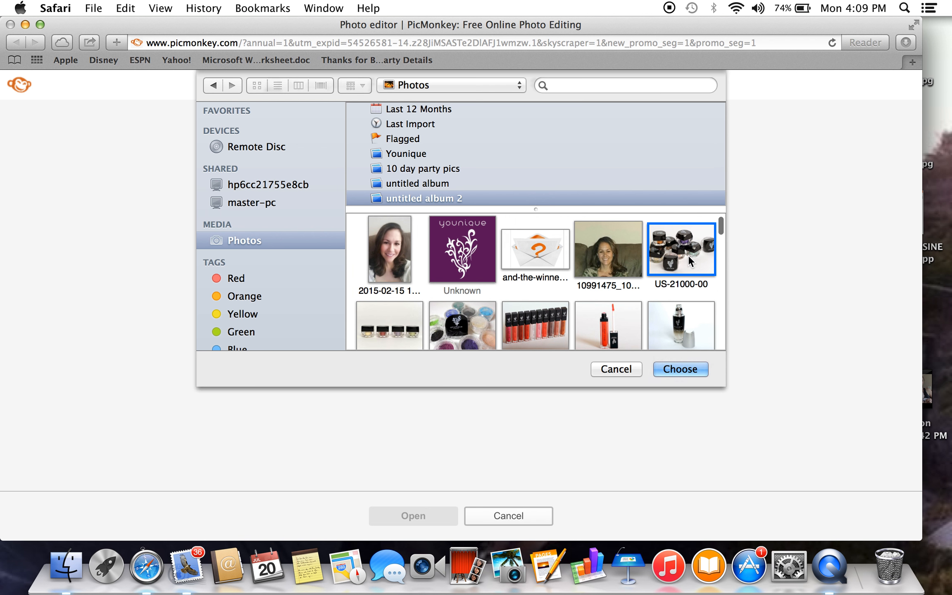
{"action": "left_click", "coordinate": [682, 369]}
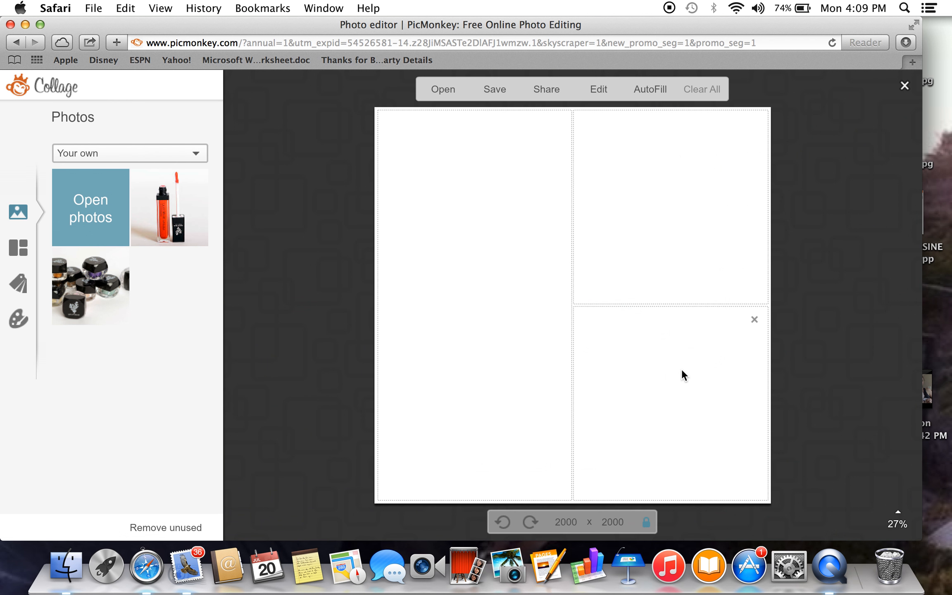
Add the US-11701-01 bottle photo from untitled album 2 to the collage's photos.
{"action": "left_click", "coordinate": [94, 210]}
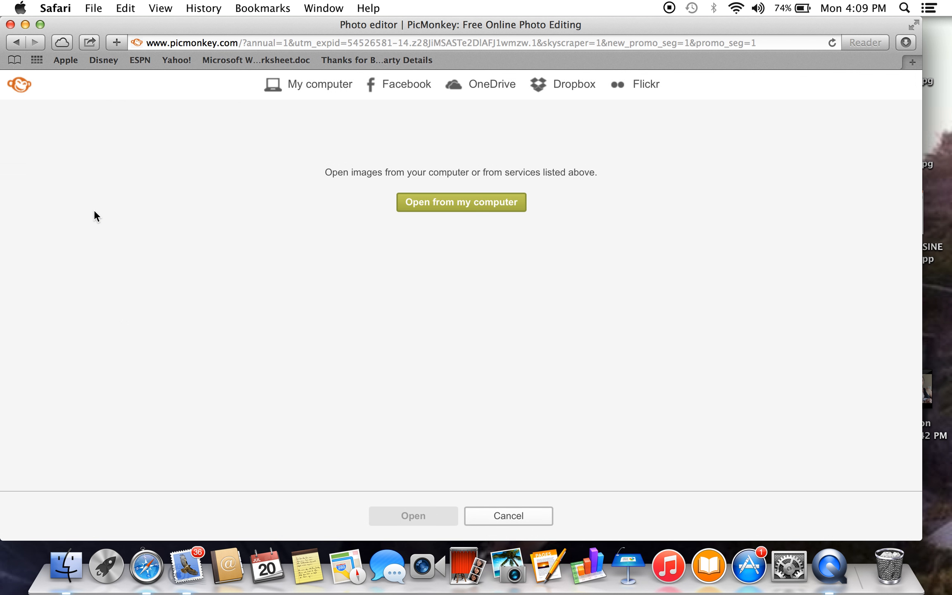
{"action": "left_click", "coordinate": [459, 201]}
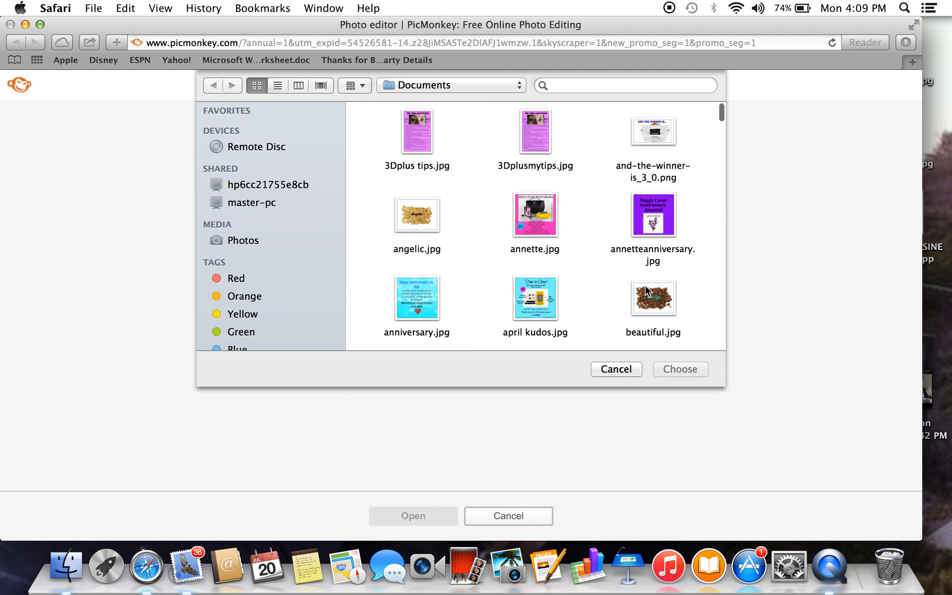
{"action": "left_click", "coordinate": [238, 240]}
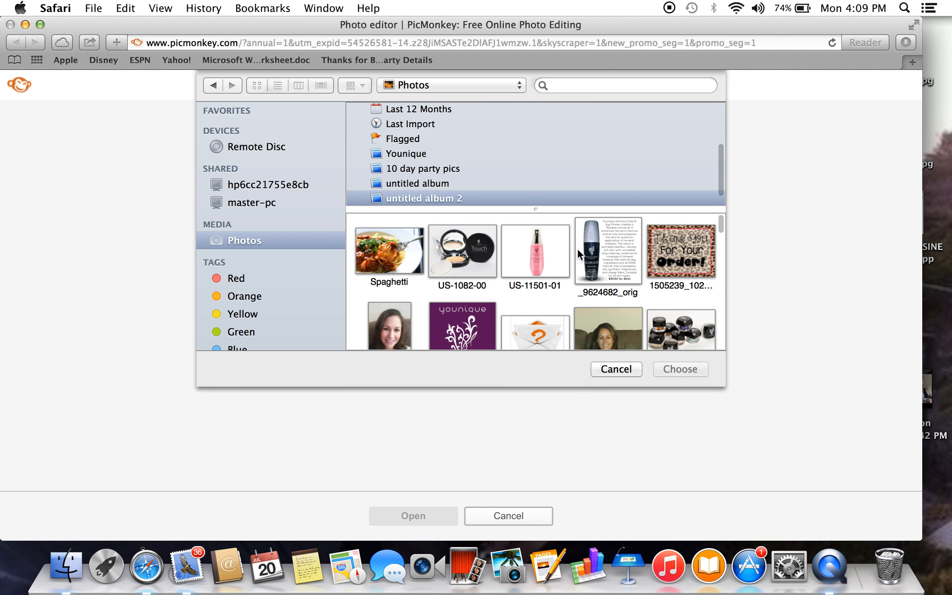
{"action": "scroll", "coordinate": [578, 248], "scroll_direction": "down", "scroll_amount": 3}
{"action": "scroll", "coordinate": [577, 248], "scroll_direction": "down", "scroll_amount": 5}
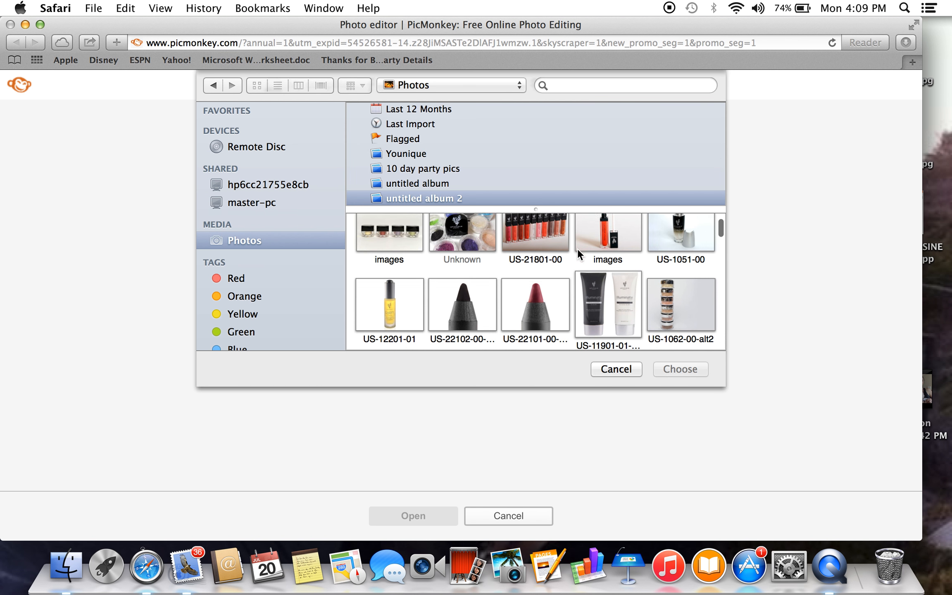
{"action": "scroll", "coordinate": [578, 248], "scroll_direction": "down", "scroll_amount": 6}
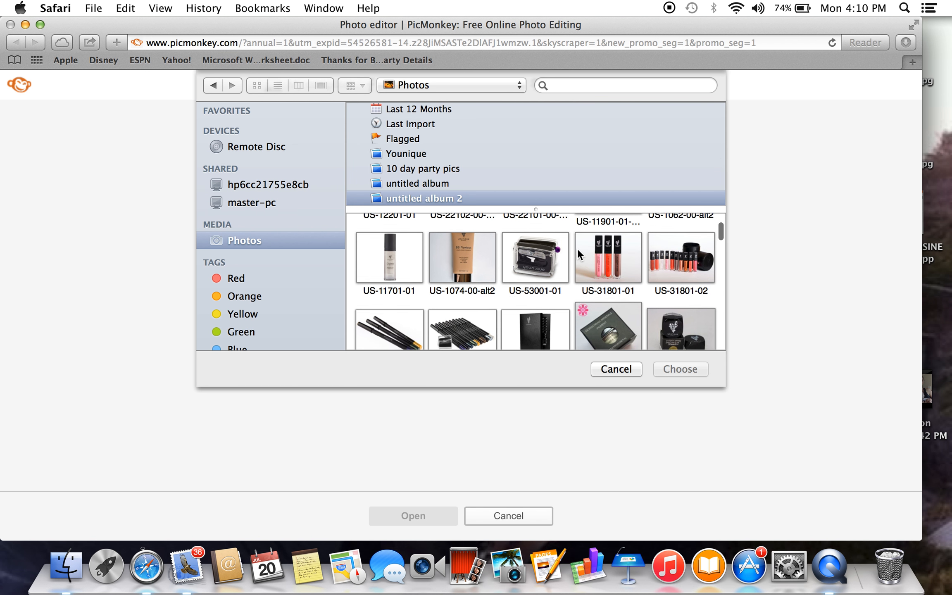
{"action": "scroll", "coordinate": [577, 249], "scroll_direction": "down", "scroll_amount": 2}
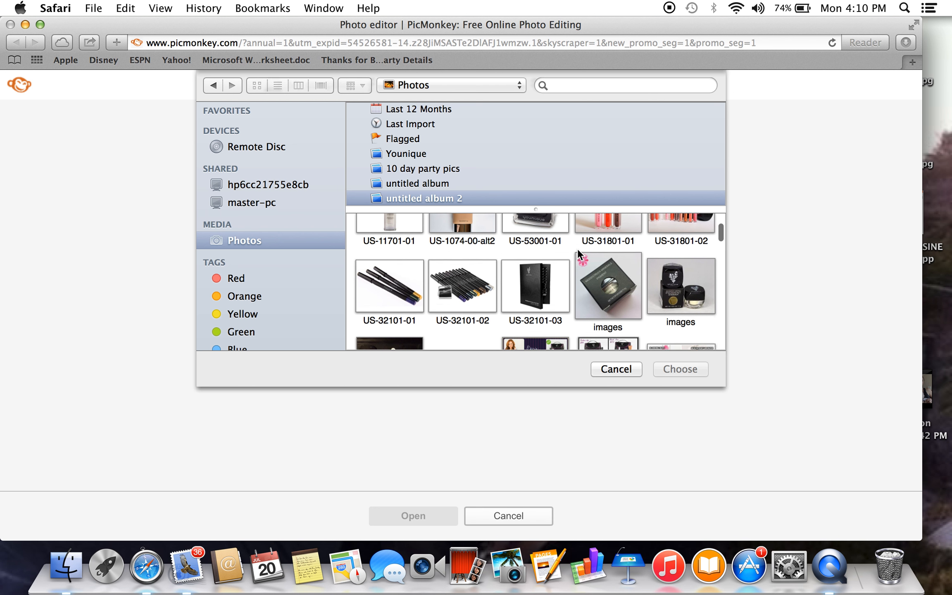
{"action": "scroll", "coordinate": [577, 248], "scroll_direction": "up", "scroll_amount": 5}
{"action": "left_click", "coordinate": [390, 282]}
{"action": "left_click", "coordinate": [686, 361]}
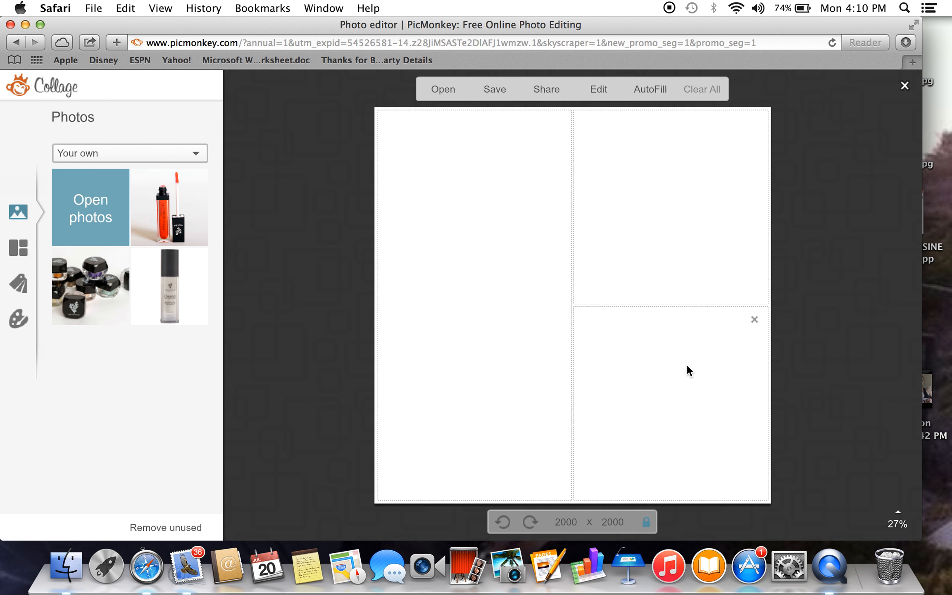
Add the photo of the bronzer compact and brush from untitled album 2 to the collage's photos.
{"action": "left_click", "coordinate": [95, 207]}
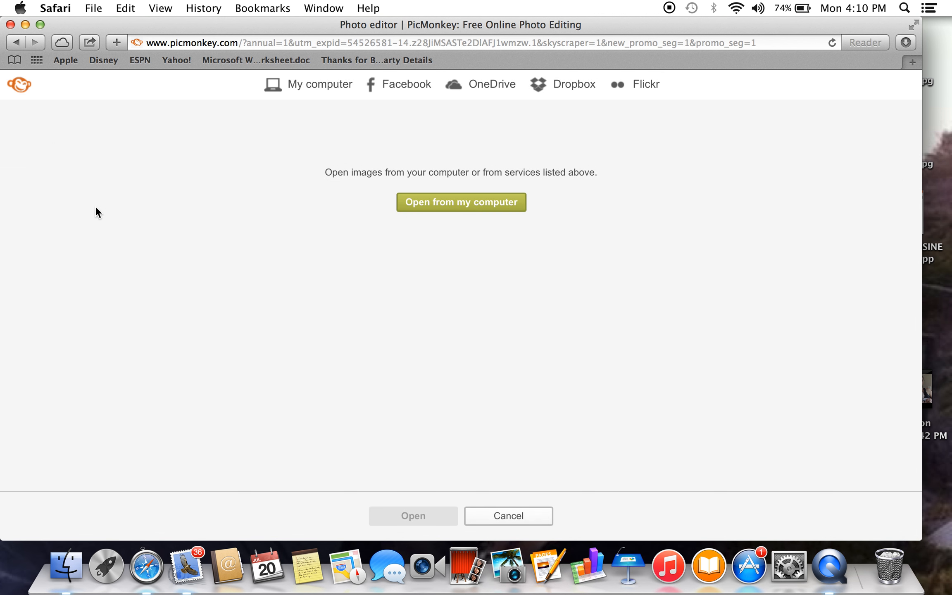
{"action": "left_click", "coordinate": [446, 205]}
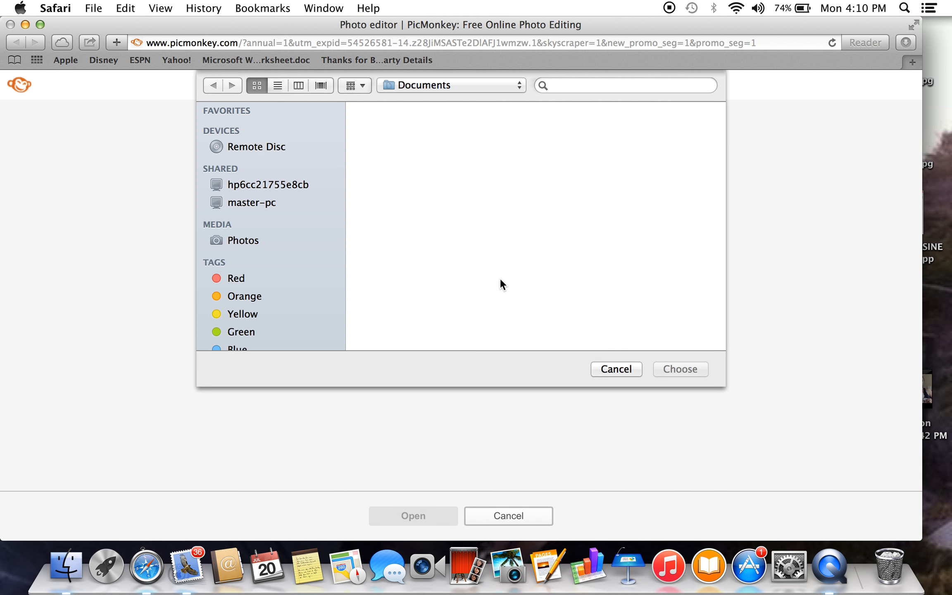
{"action": "left_click", "coordinate": [243, 241]}
{"action": "scroll", "coordinate": [591, 304], "scroll_direction": "down", "scroll_amount": 5}
{"action": "scroll", "coordinate": [591, 305], "scroll_direction": "down", "scroll_amount": 10}
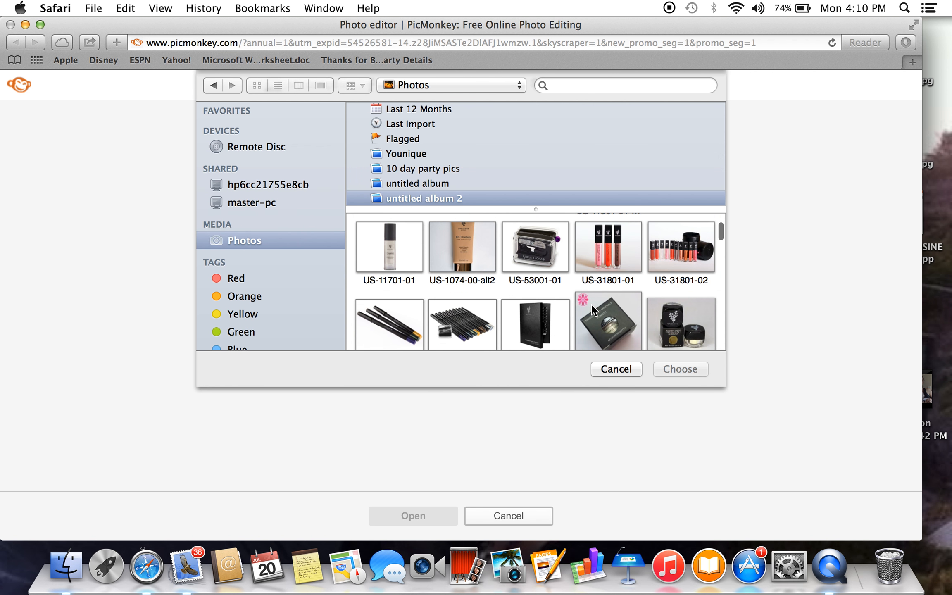
{"action": "scroll", "coordinate": [591, 305], "scroll_direction": "down", "scroll_amount": 3}
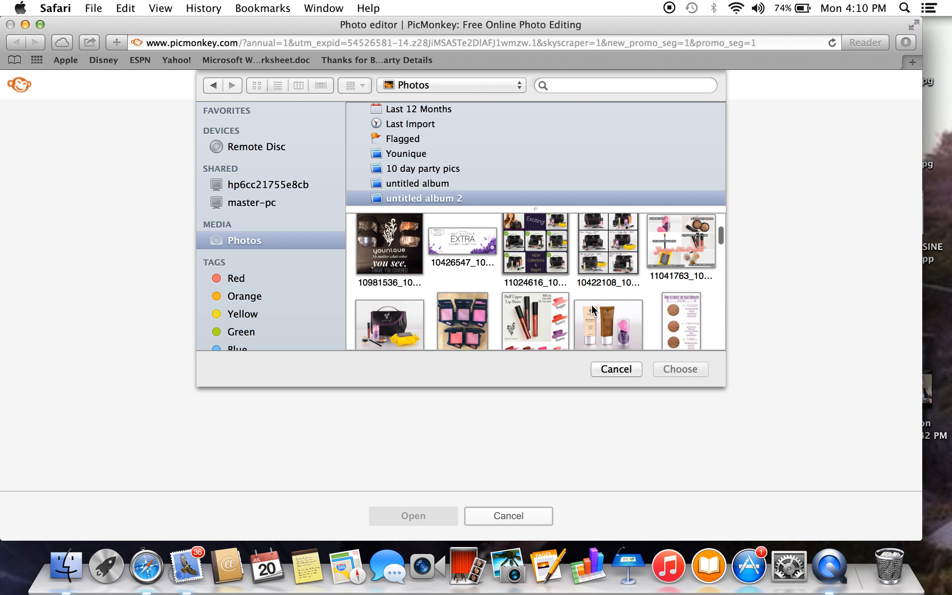
{"action": "scroll", "coordinate": [591, 304], "scroll_direction": "down", "scroll_amount": 3}
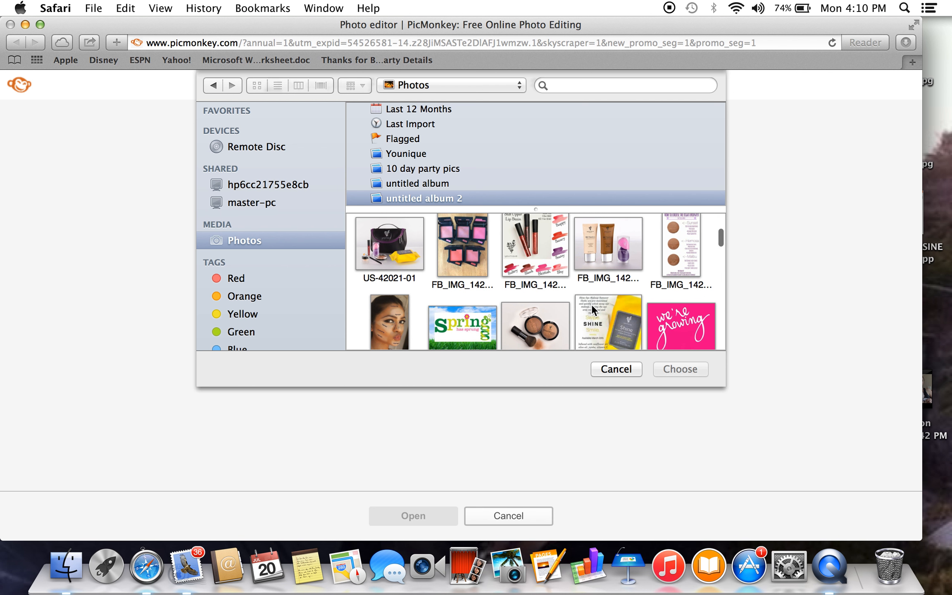
{"action": "left_click", "coordinate": [530, 303]}
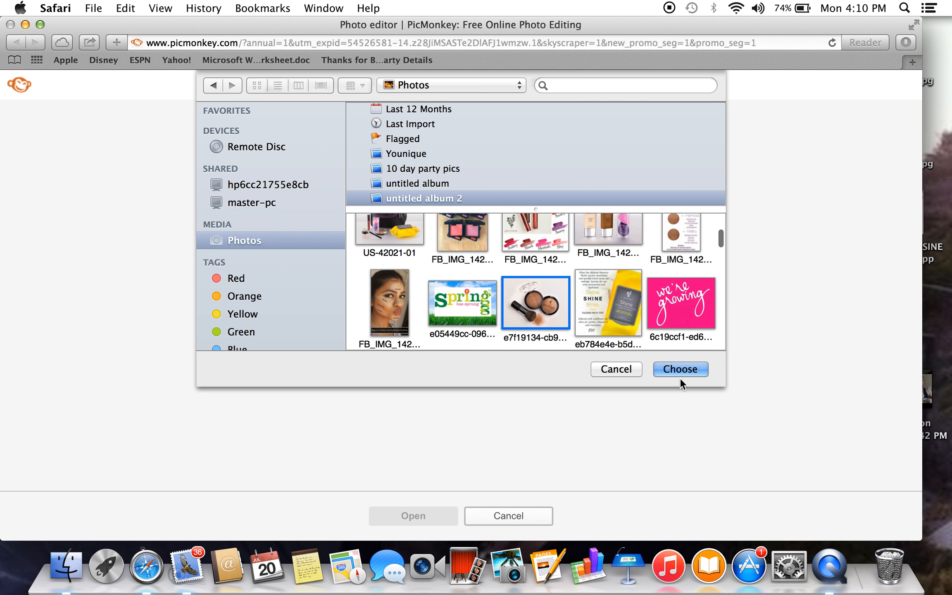
{"action": "left_click", "coordinate": [688, 369]}
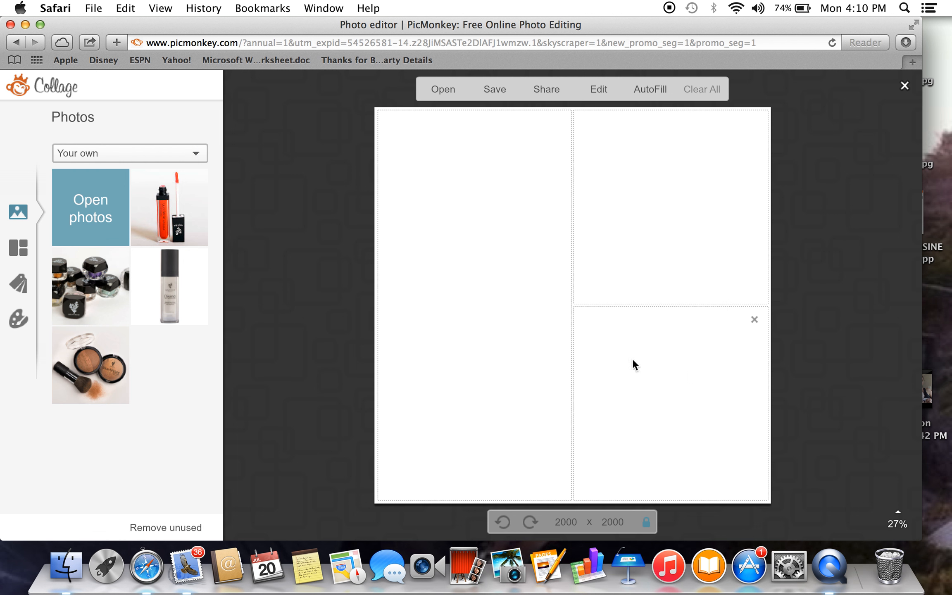
Look through the collage layouts offered under Ducks in a Row, Cards and FB Cover.
{"action": "mouse_move", "coordinate": [150, 230]}
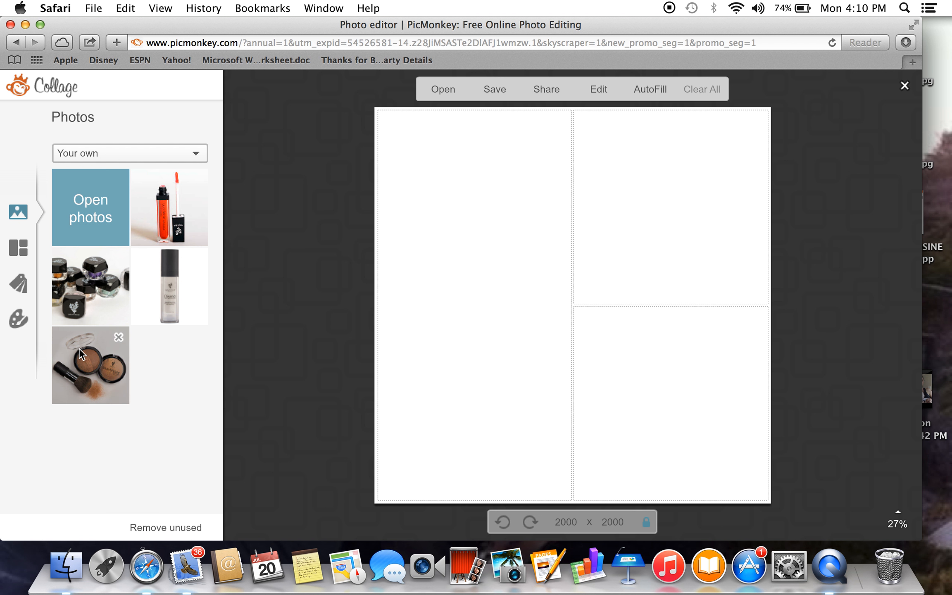
{"action": "left_click", "coordinate": [18, 244]}
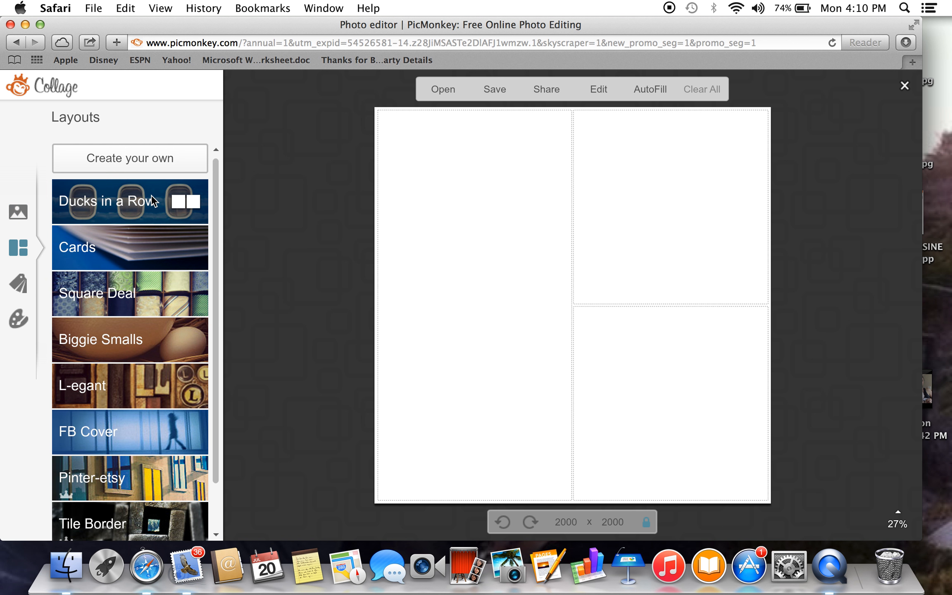
{"action": "left_click", "coordinate": [163, 199]}
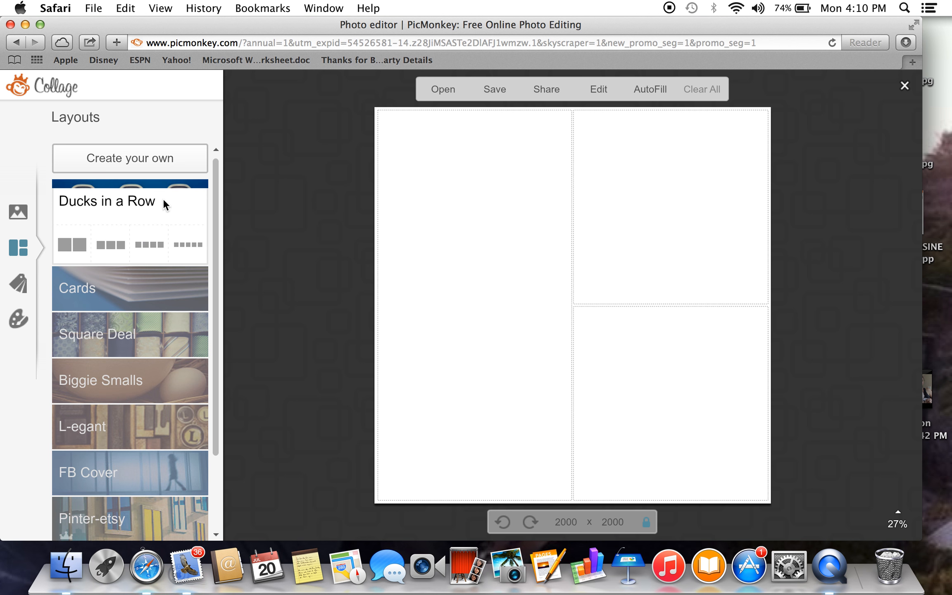
{"action": "left_click", "coordinate": [156, 294]}
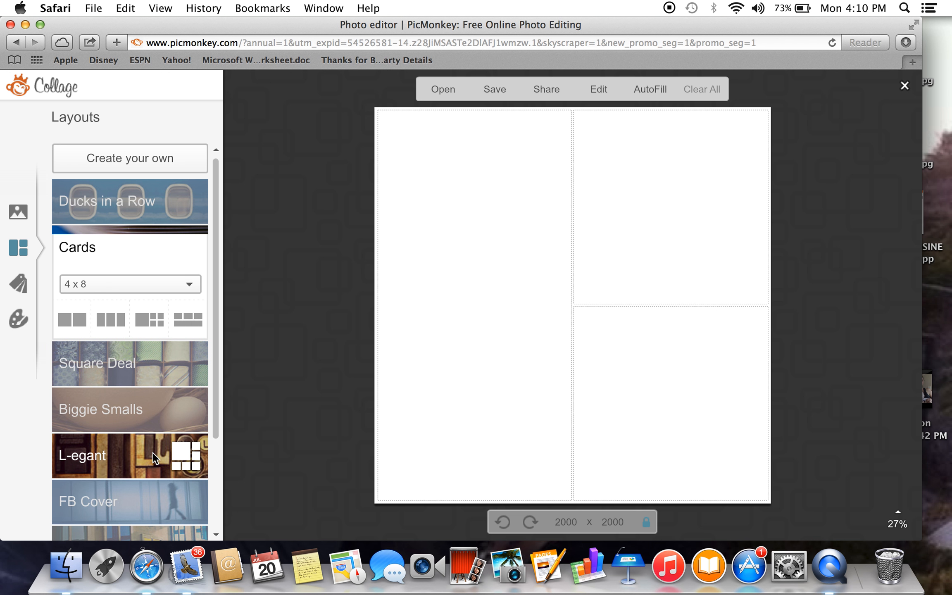
{"action": "left_click", "coordinate": [137, 501]}
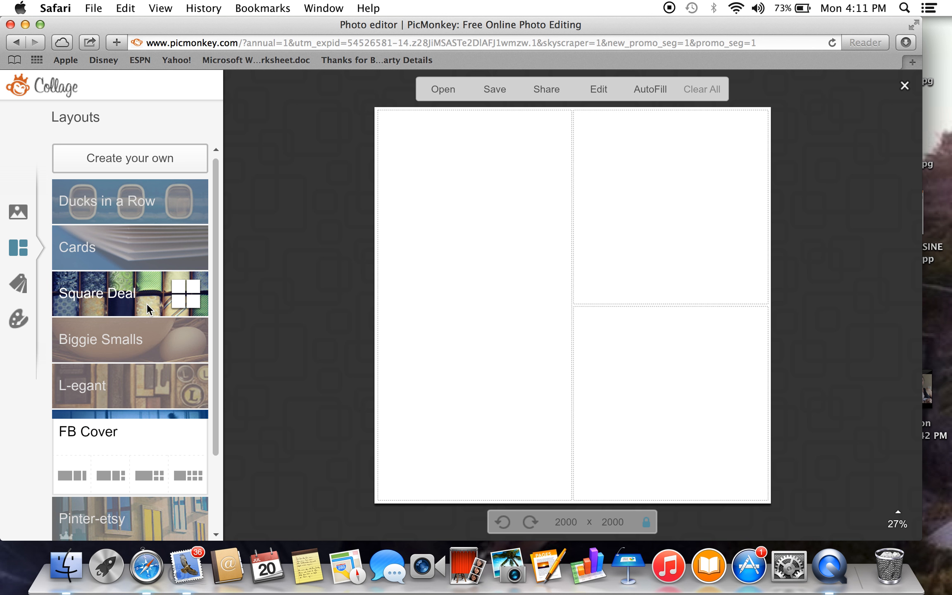
Apply the first L-egant layout to the collage and fill its largest cell with the green textured School U swatch.
{"action": "left_click", "coordinate": [144, 388]}
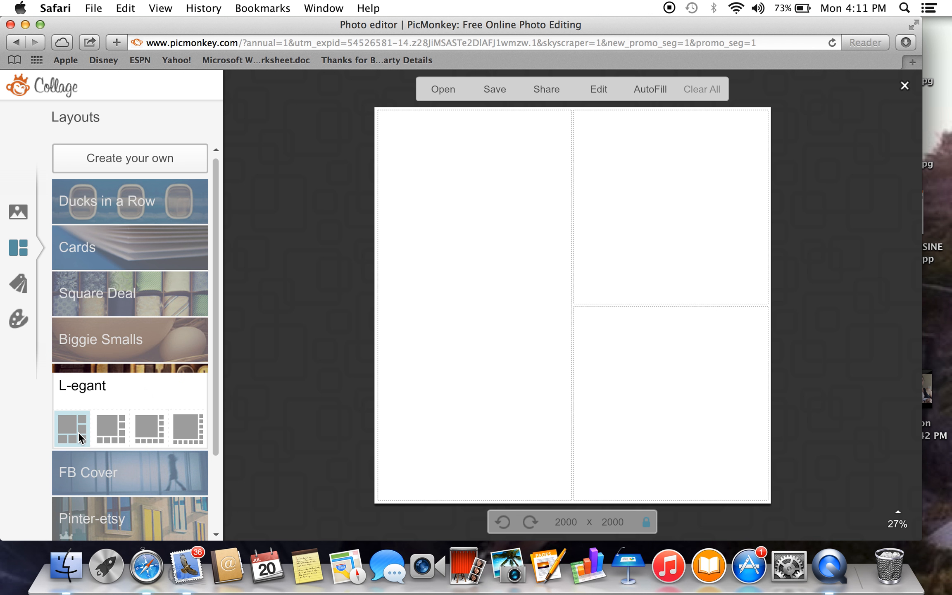
{"action": "left_click", "coordinate": [78, 432]}
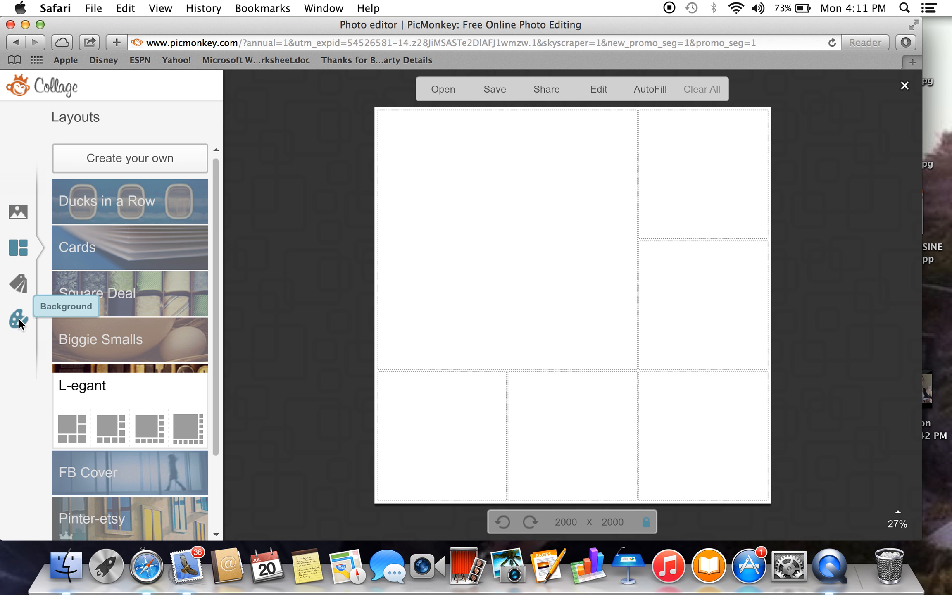
{"action": "left_click", "coordinate": [19, 283]}
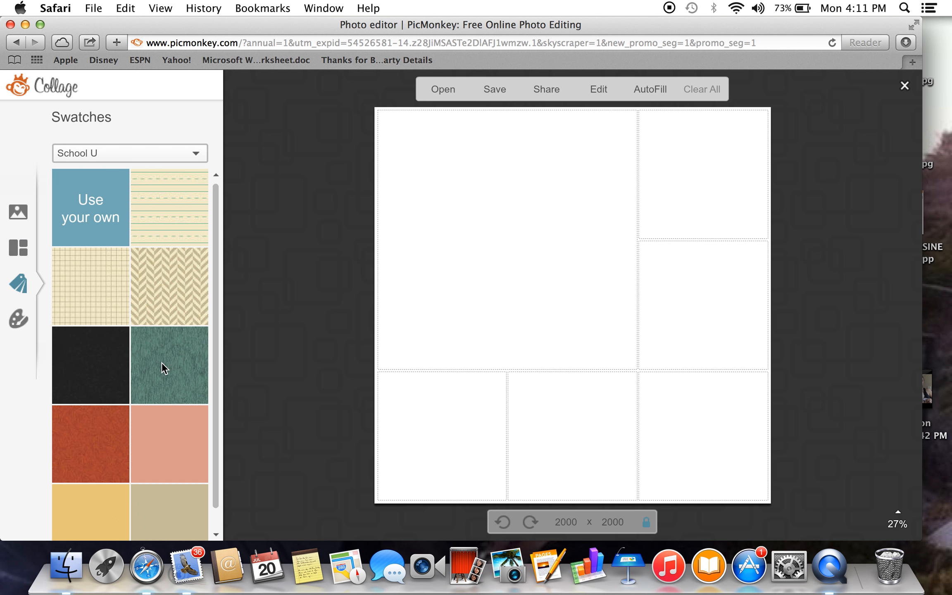
{"action": "left_click_drag", "start_coordinate": [189, 357], "coordinate": [537, 299]}
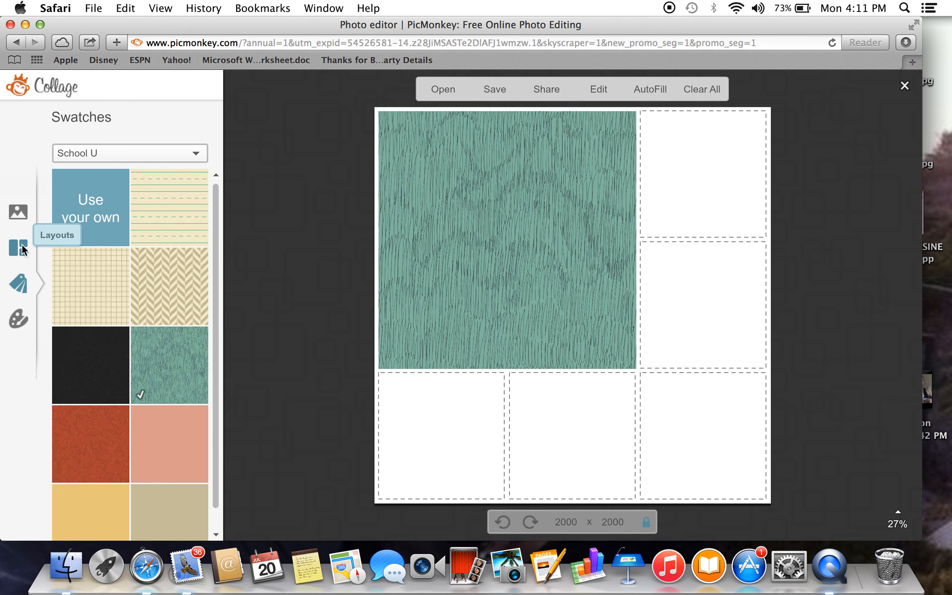
Place the lip gloss and bottle photos down the right column, and the jars and bronzer photos in the bottom row from the left.
{"action": "left_click", "coordinate": [18, 213]}
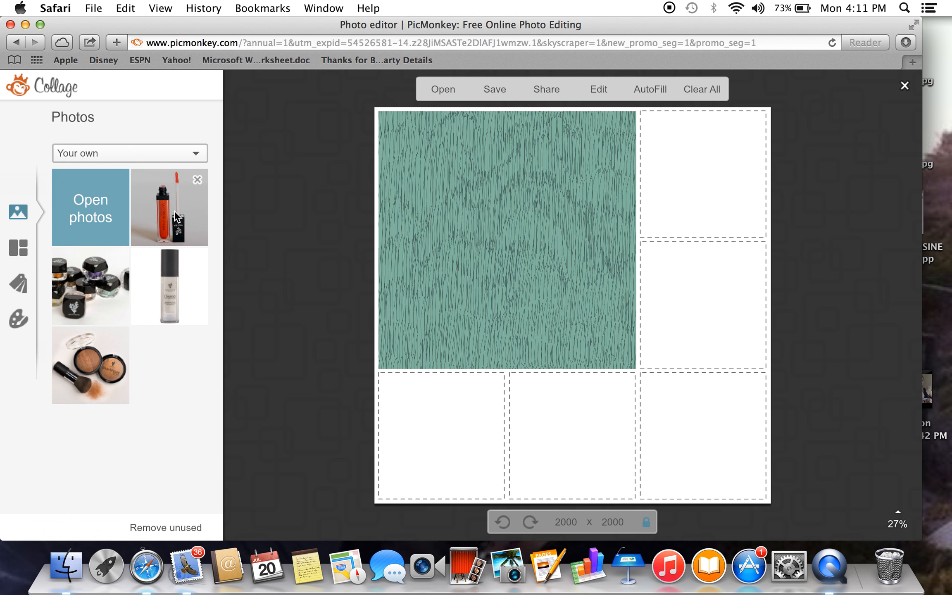
{"action": "left_click_drag", "start_coordinate": [176, 215], "coordinate": [687, 206]}
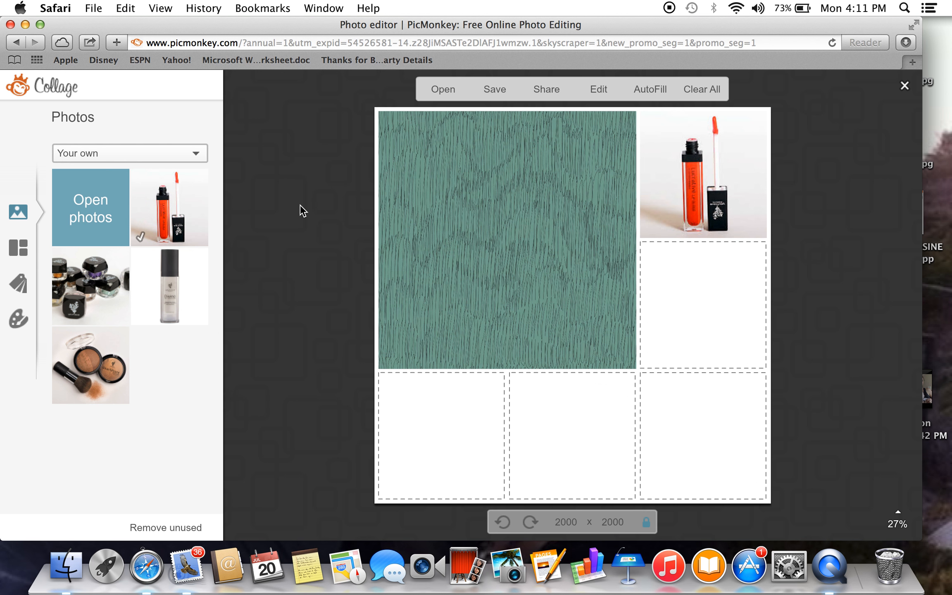
{"action": "left_click_drag", "start_coordinate": [185, 283], "coordinate": [700, 345]}
{"action": "left_click_drag", "start_coordinate": [102, 305], "coordinate": [472, 467]}
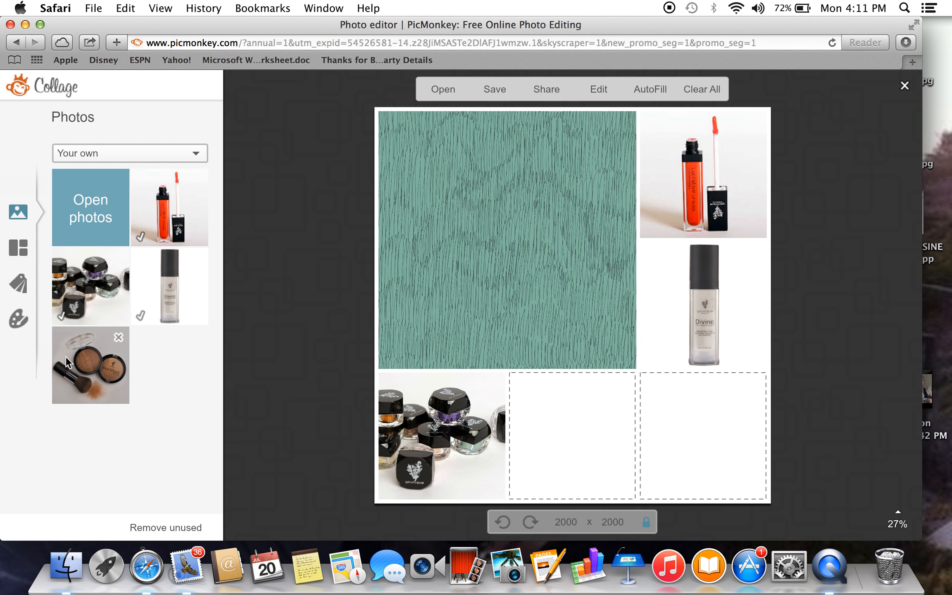
{"action": "mouse_move", "coordinate": [91, 366]}
{"action": "left_mouse_down"}
{"action": "mouse_move", "coordinate": [523, 431]}
{"action": "mouse_move", "coordinate": [590, 456]}
{"action": "left_mouse_up"}
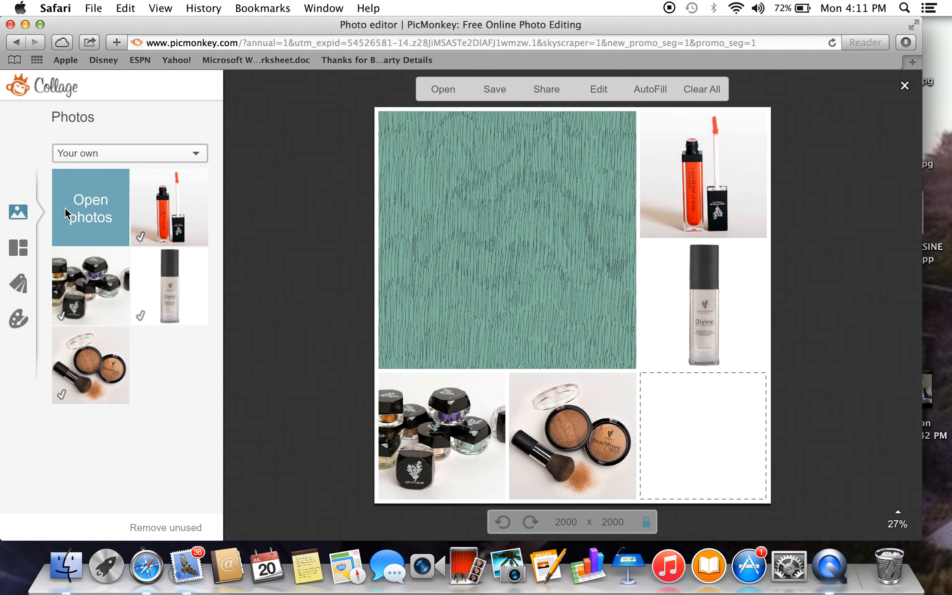
Add the 3D Fiber Lash photo from untitled album 2 and place it in the collage's last empty cell.
{"action": "left_click", "coordinate": [85, 209]}
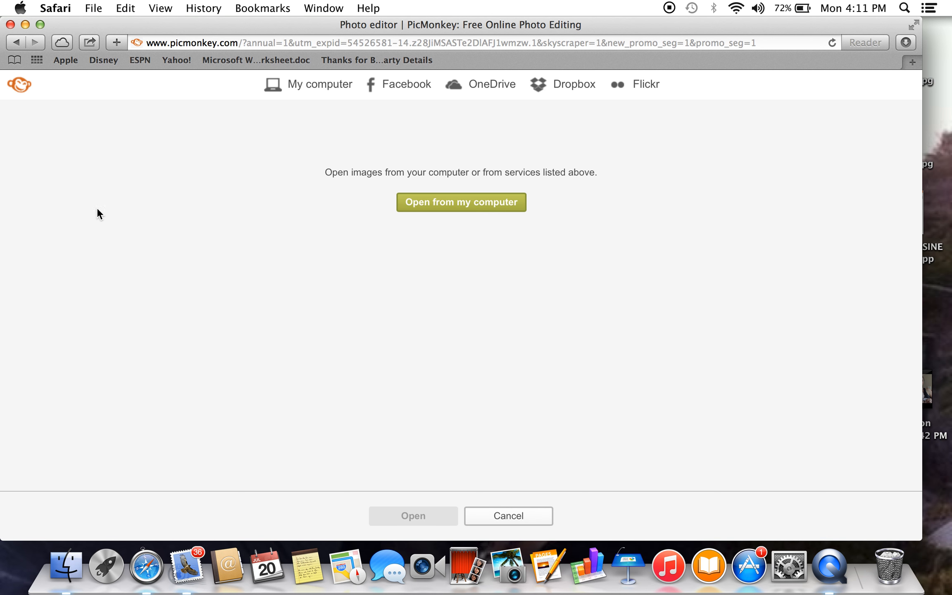
{"action": "left_click", "coordinate": [433, 204]}
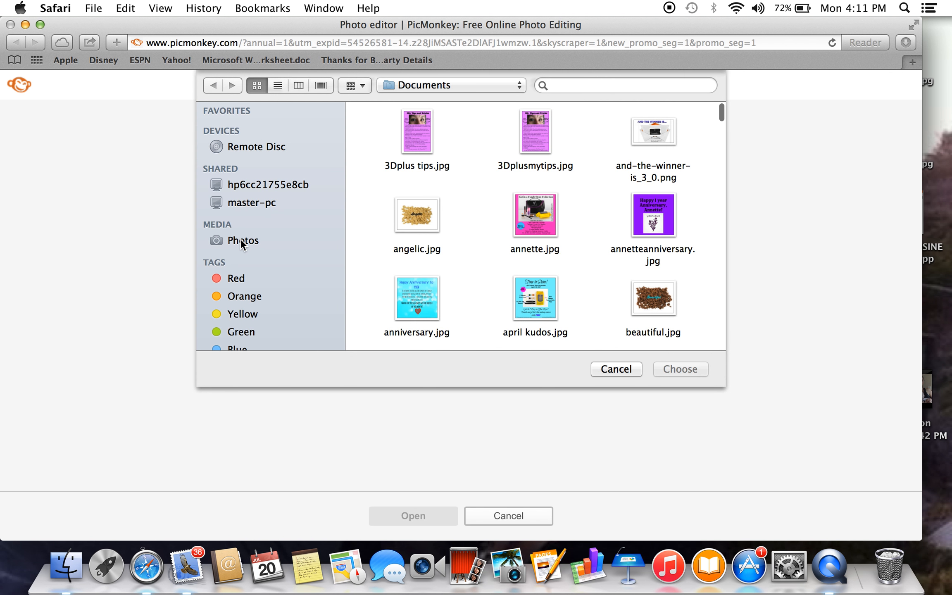
{"action": "left_click", "coordinate": [241, 241]}
{"action": "scroll", "coordinate": [506, 273], "scroll_direction": "down", "scroll_amount": 5}
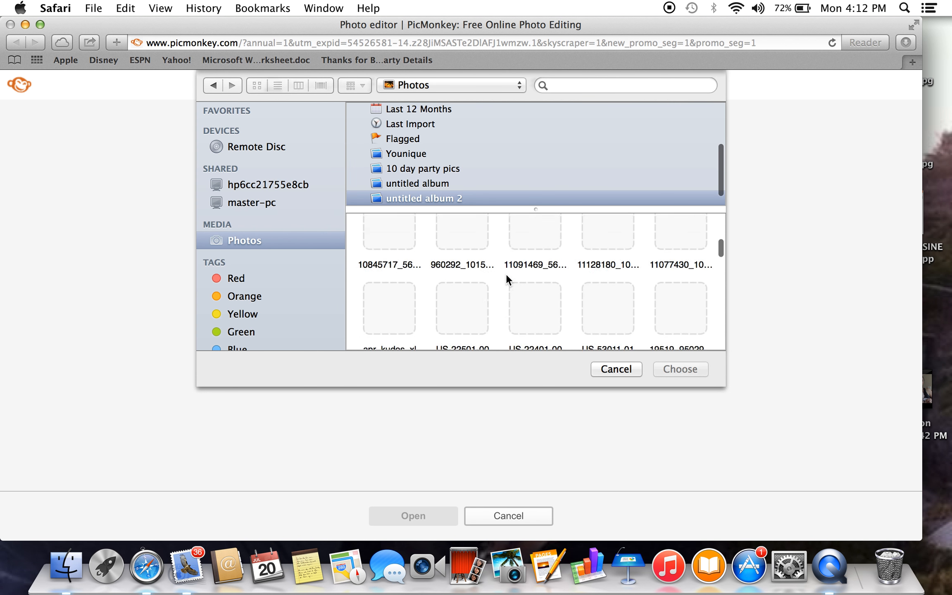
{"action": "scroll", "coordinate": [505, 274], "scroll_direction": "down", "scroll_amount": 10}
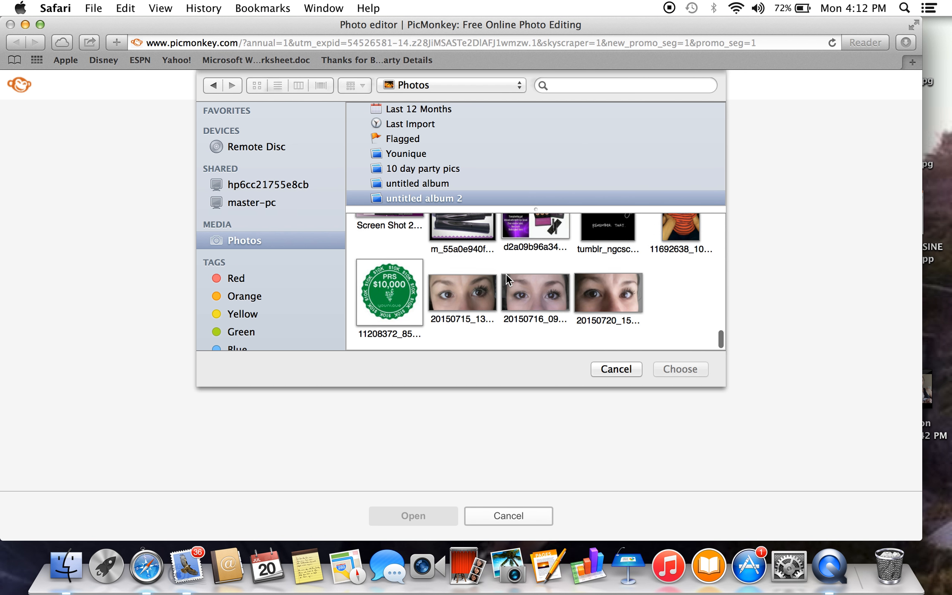
{"action": "scroll", "coordinate": [577, 260], "scroll_direction": "up", "scroll_amount": 3}
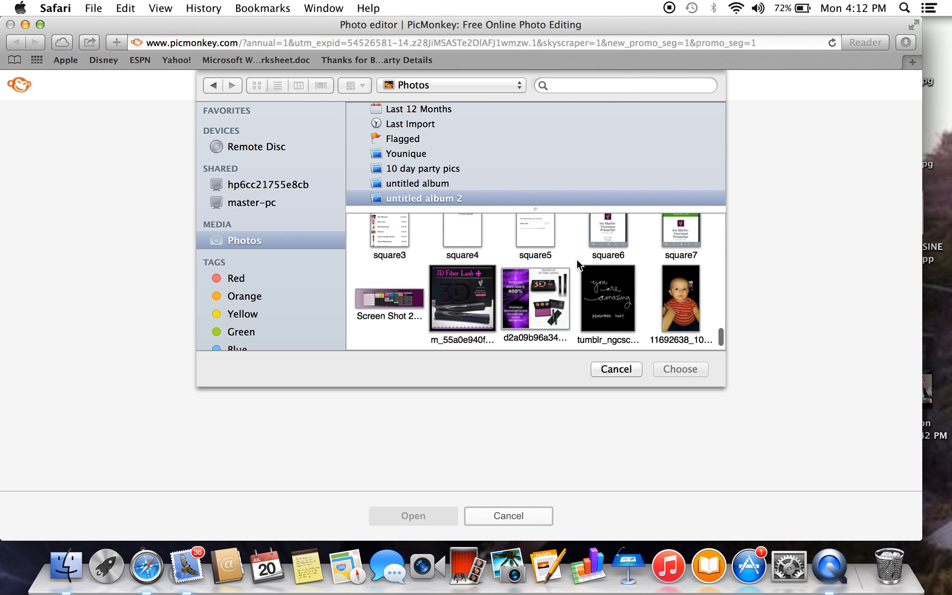
{"action": "scroll", "coordinate": [576, 258], "scroll_direction": "up", "scroll_amount": 8}
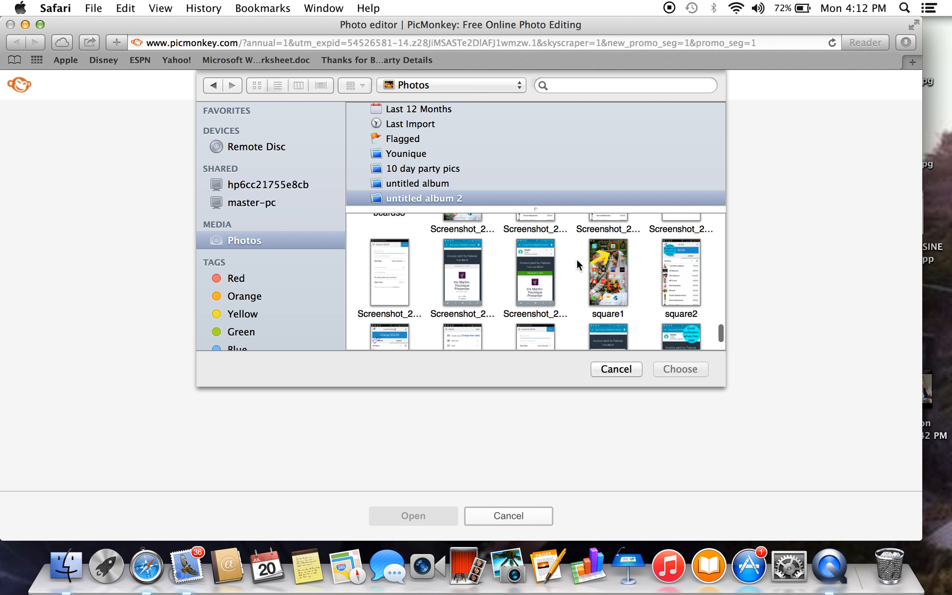
{"action": "scroll", "coordinate": [576, 259], "scroll_direction": "up", "scroll_amount": 10}
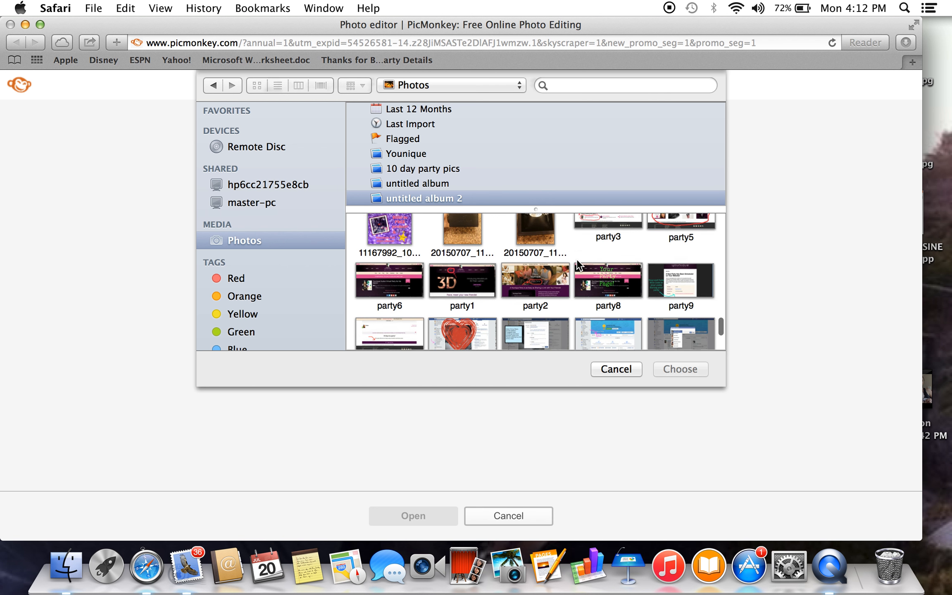
{"action": "scroll", "coordinate": [576, 258], "scroll_direction": "up", "scroll_amount": 8}
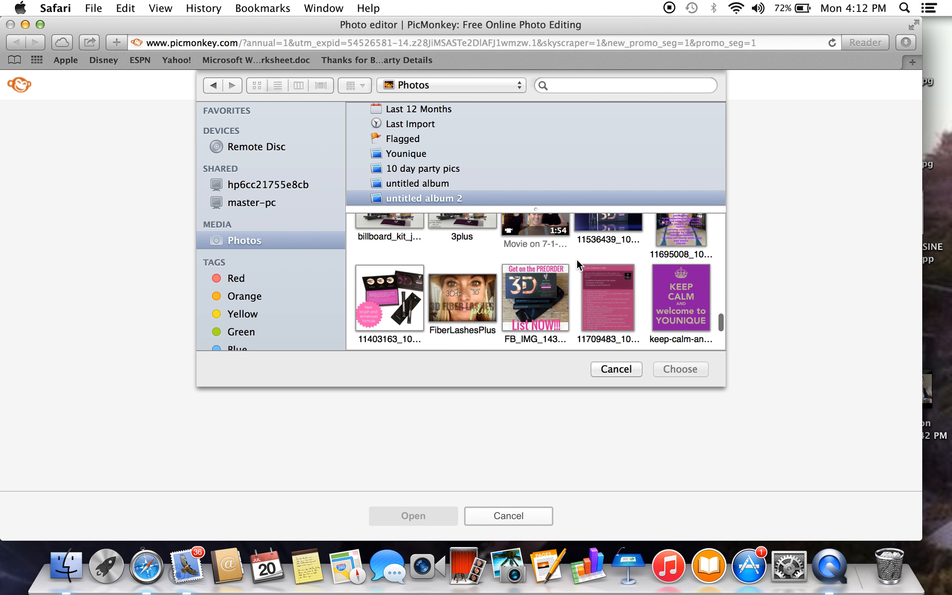
{"action": "scroll", "coordinate": [578, 264], "scroll_direction": "up", "scroll_amount": 8}
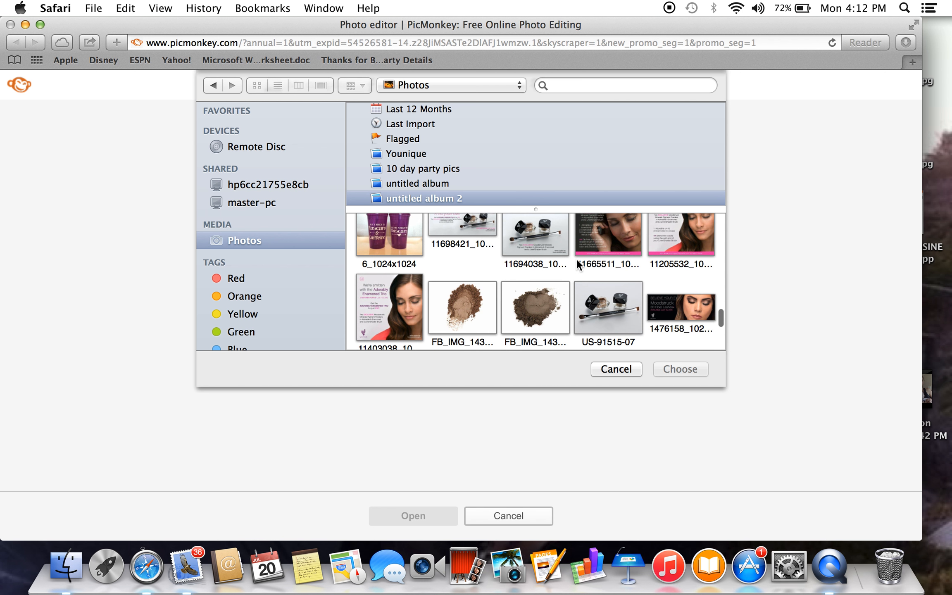
{"action": "scroll", "coordinate": [577, 263], "scroll_direction": "up", "scroll_amount": 8}
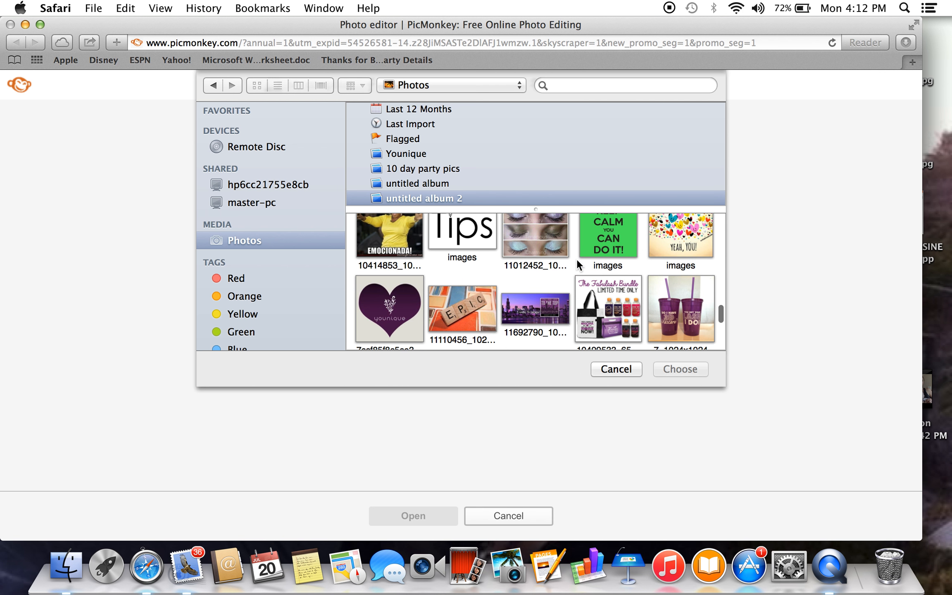
{"action": "scroll", "coordinate": [576, 258], "scroll_direction": "up", "scroll_amount": 8}
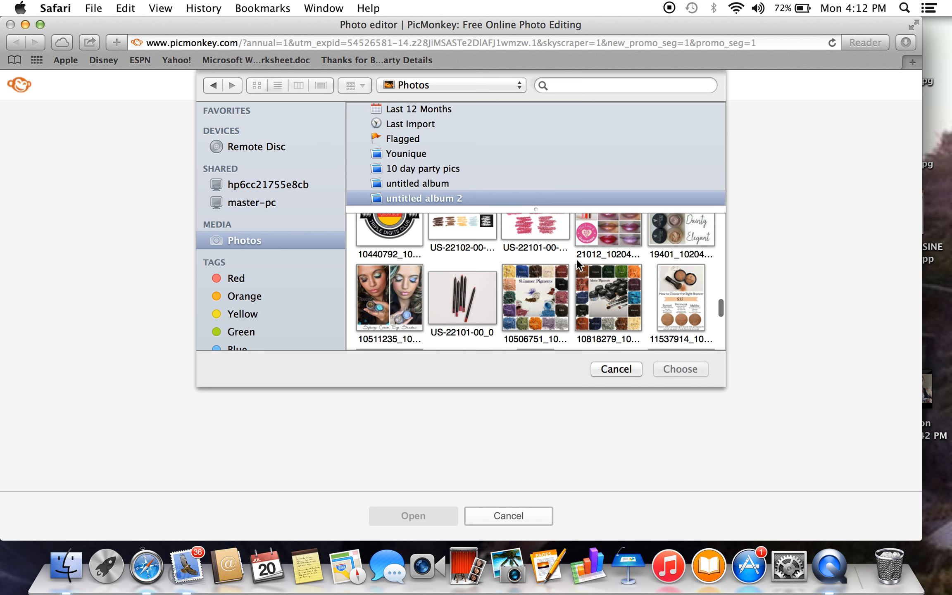
{"action": "scroll", "coordinate": [577, 258], "scroll_direction": "down", "scroll_amount": 8}
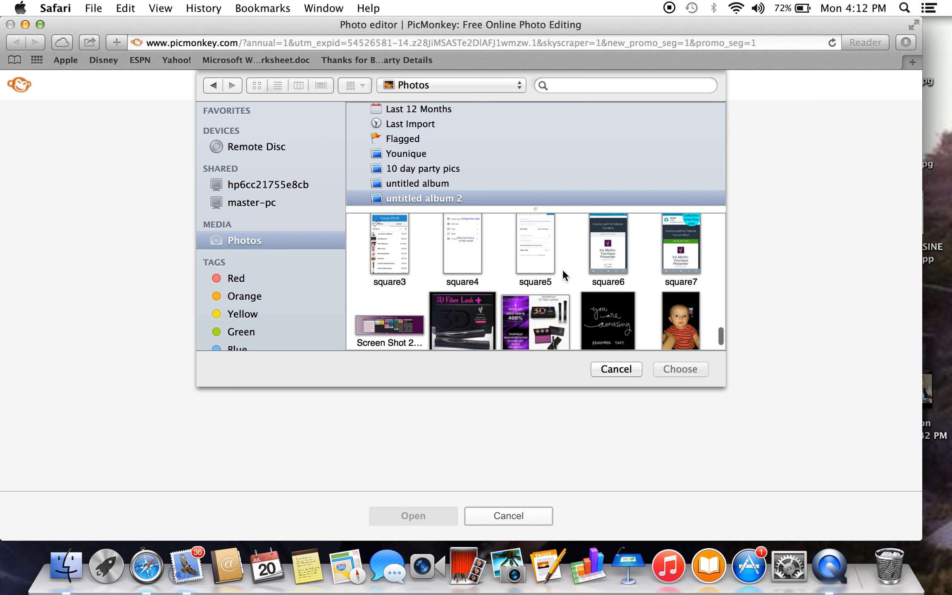
{"action": "left_click", "coordinate": [469, 331]}
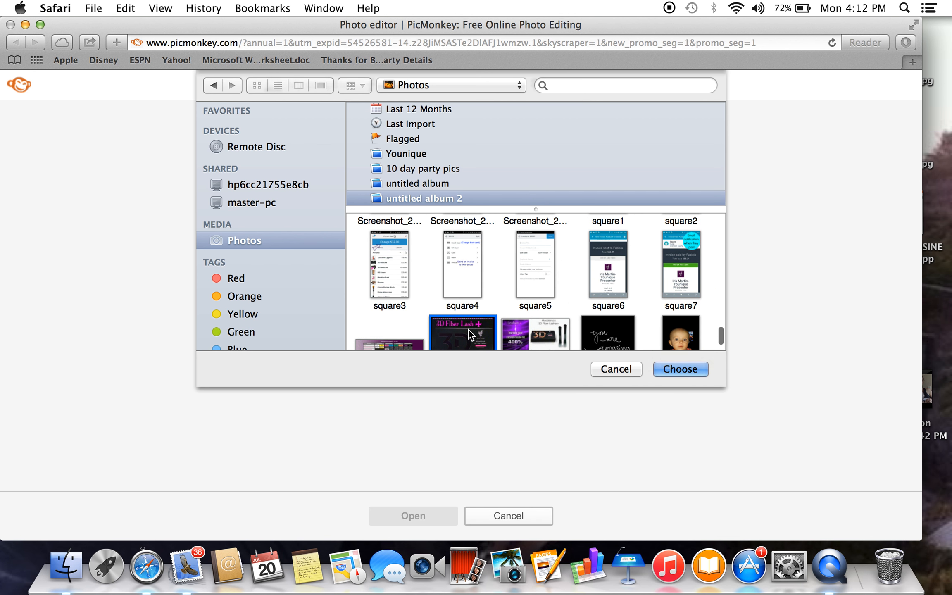
{"action": "left_click", "coordinate": [683, 370]}
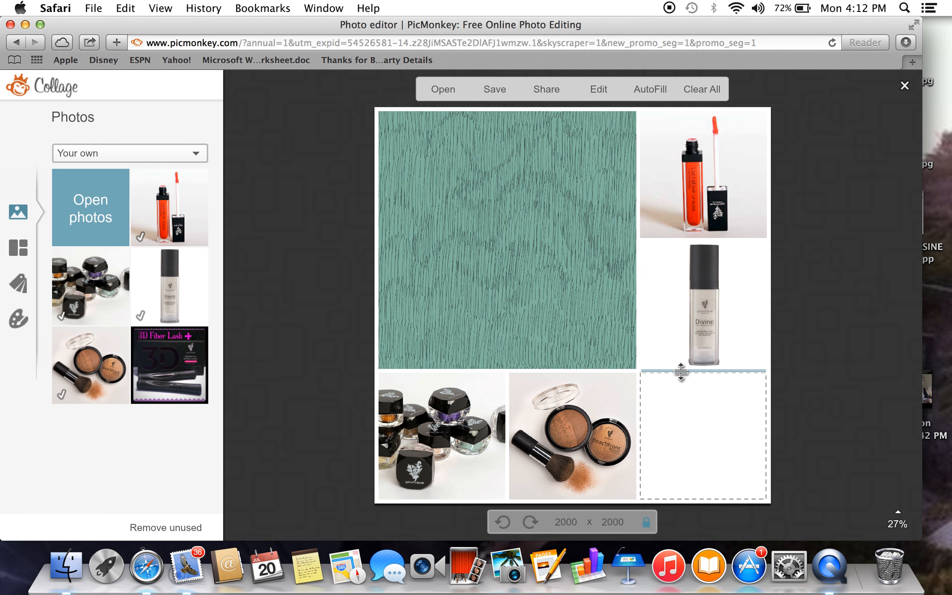
{"action": "left_click_drag", "start_coordinate": [199, 363], "coordinate": [701, 466]}
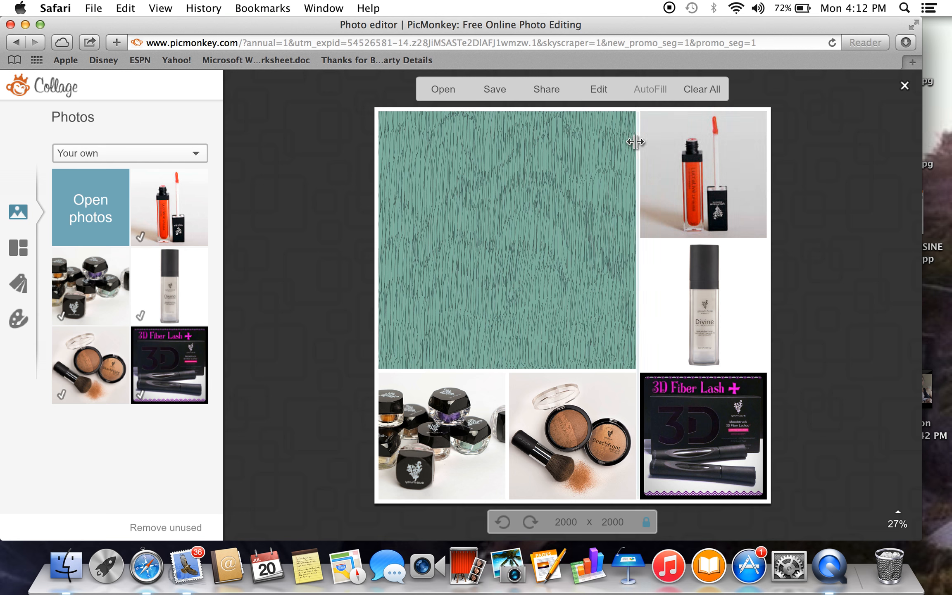
Open the collage in the Editor and place a new Coolock Black text box on the green panel.
{"action": "left_click", "coordinate": [590, 90]}
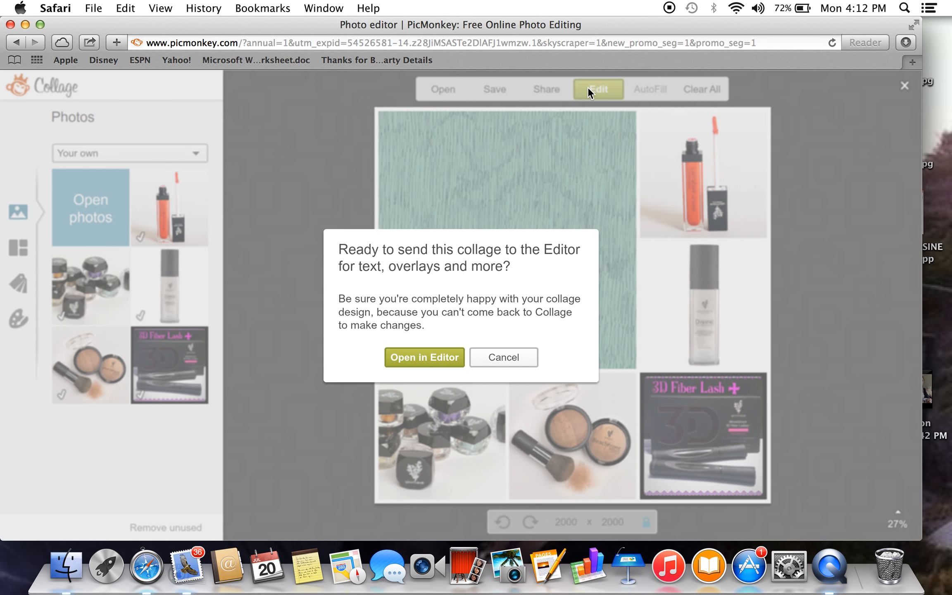
{"action": "left_click", "coordinate": [429, 358]}
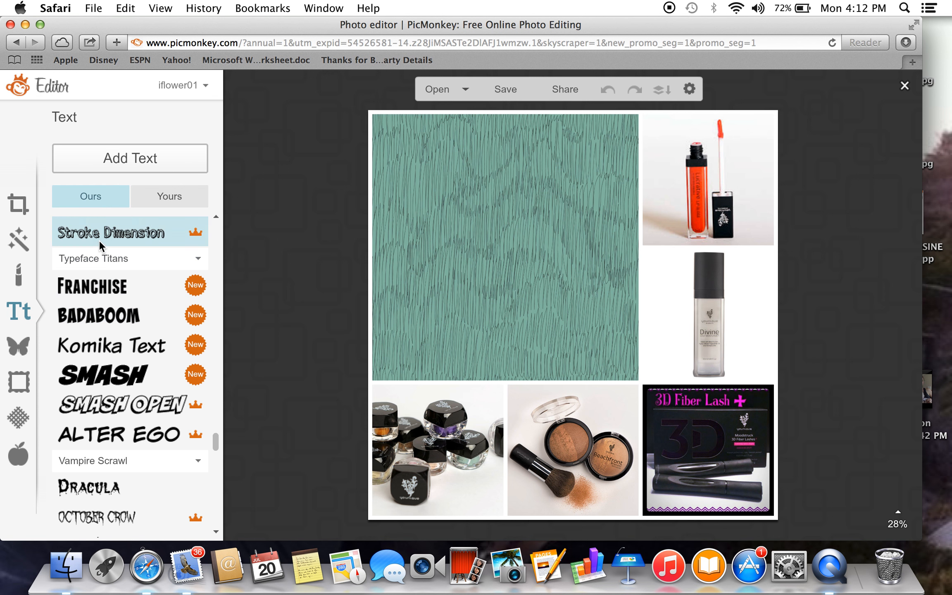
{"action": "left_click", "coordinate": [104, 377]}
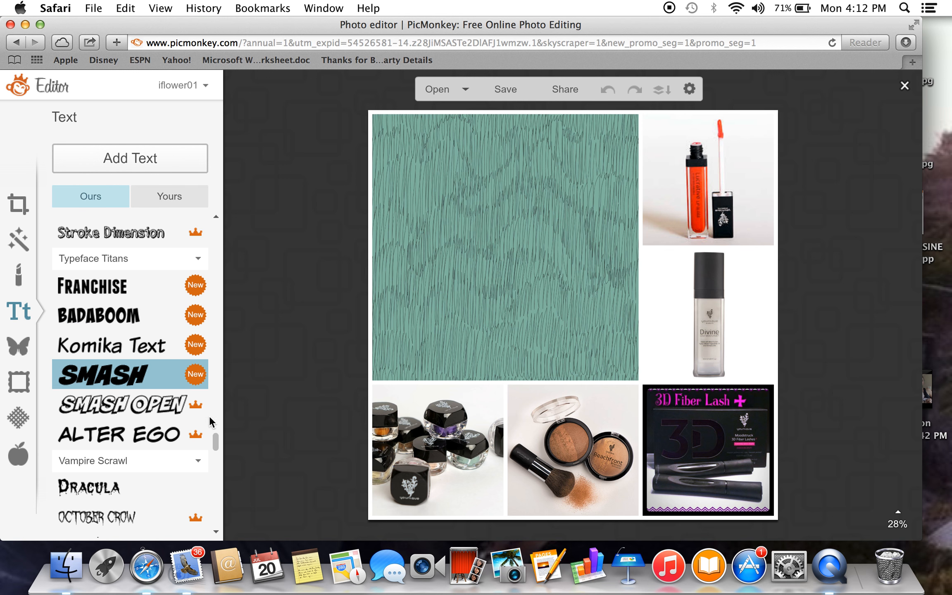
{"action": "left_click_drag", "start_coordinate": [216, 447], "coordinate": [226, 510]}
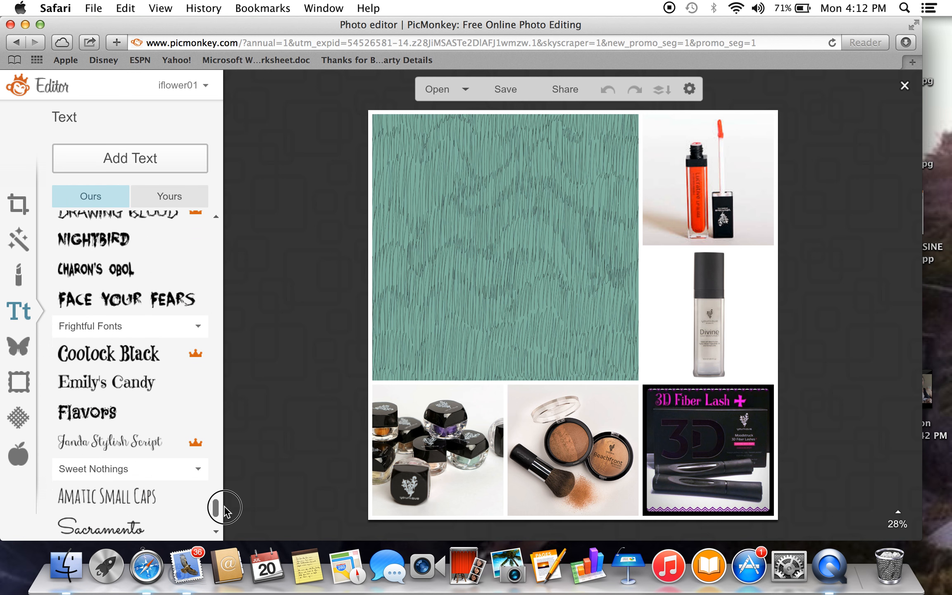
{"action": "left_click", "coordinate": [158, 356]}
{"action": "left_click", "coordinate": [127, 157]}
{"action": "left_click_drag", "start_coordinate": [537, 327], "coordinate": [466, 216]}
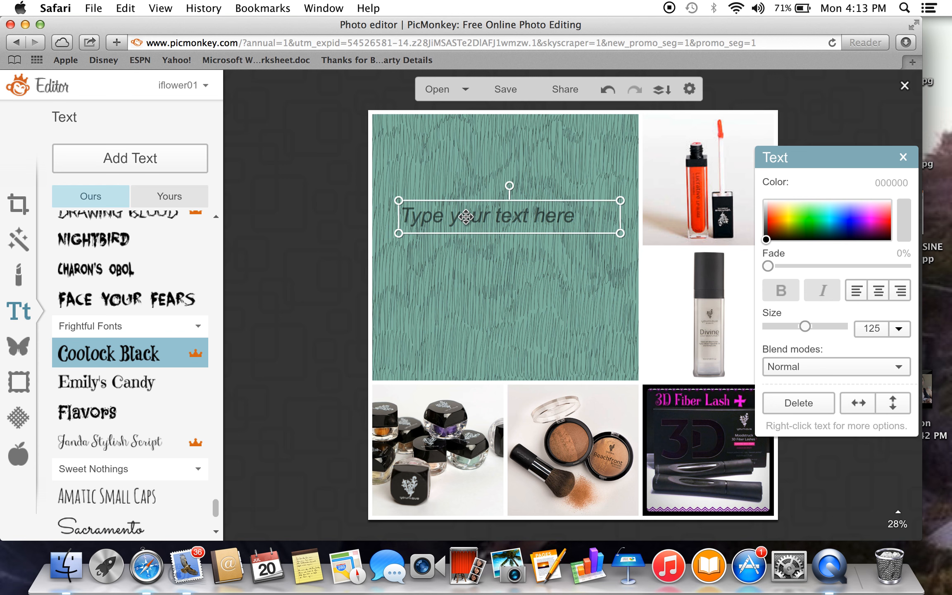
Enter "Check out a few of my FAVORITES!!!" in the text box on the green panel.
{"action": "left_click", "coordinate": [465, 216]}
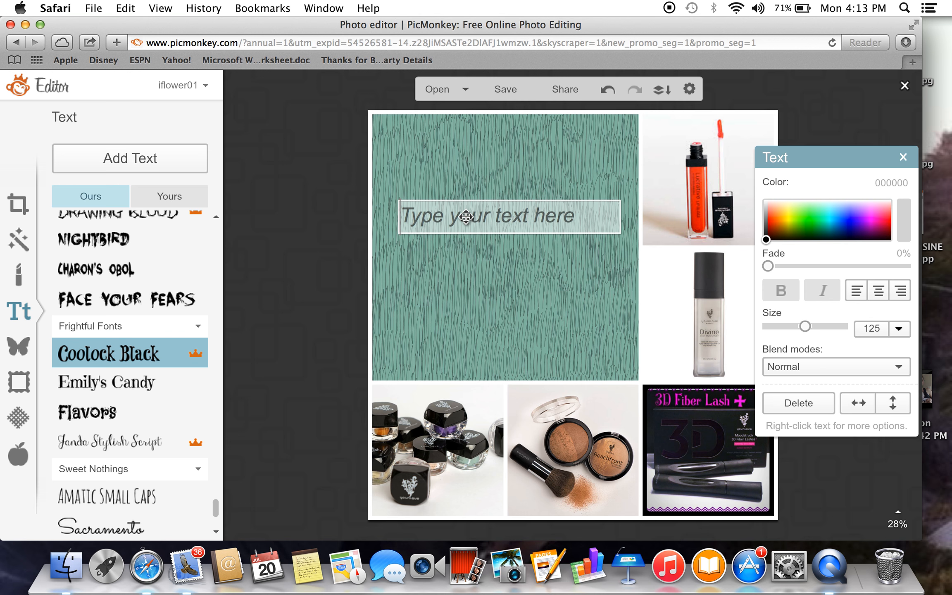
{"action": "type", "text": "Check out my"}
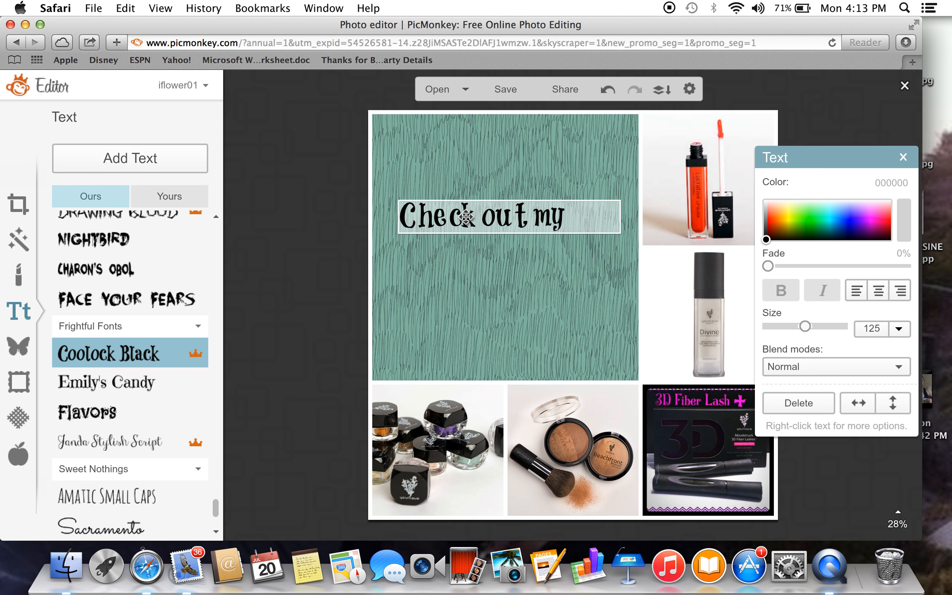
{"action": "key", "text": "BackSpace"}
{"action": "key", "text": "BackSpace"}
{"action": "type", "text": "a few o"}
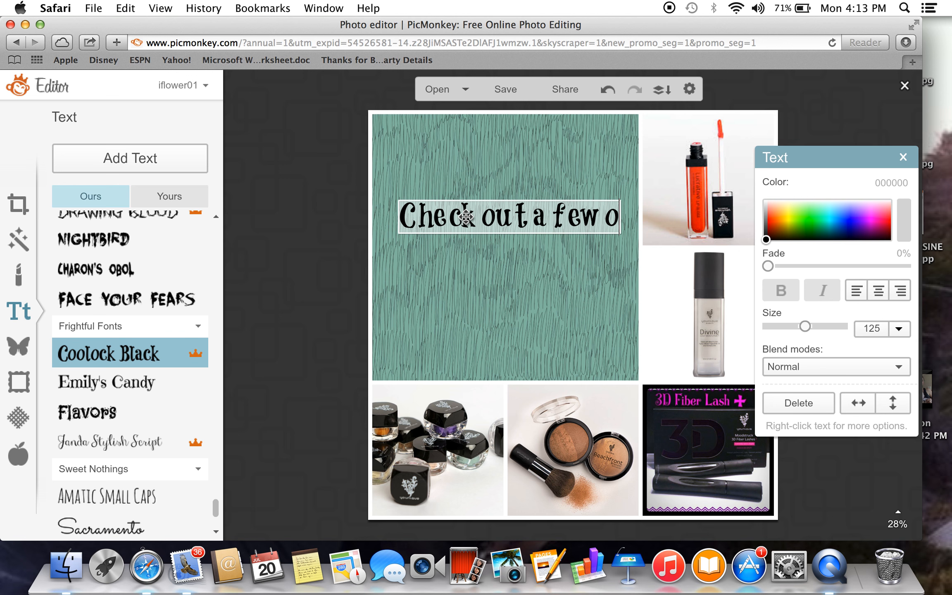
{"action": "type", "text": "f my F"}
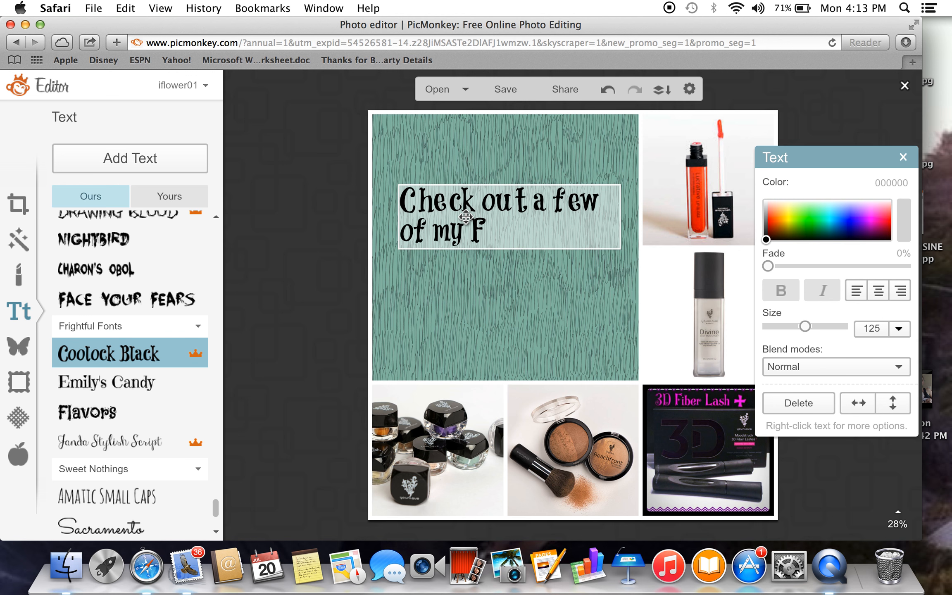
{"action": "type", "text": "AVORITES"}
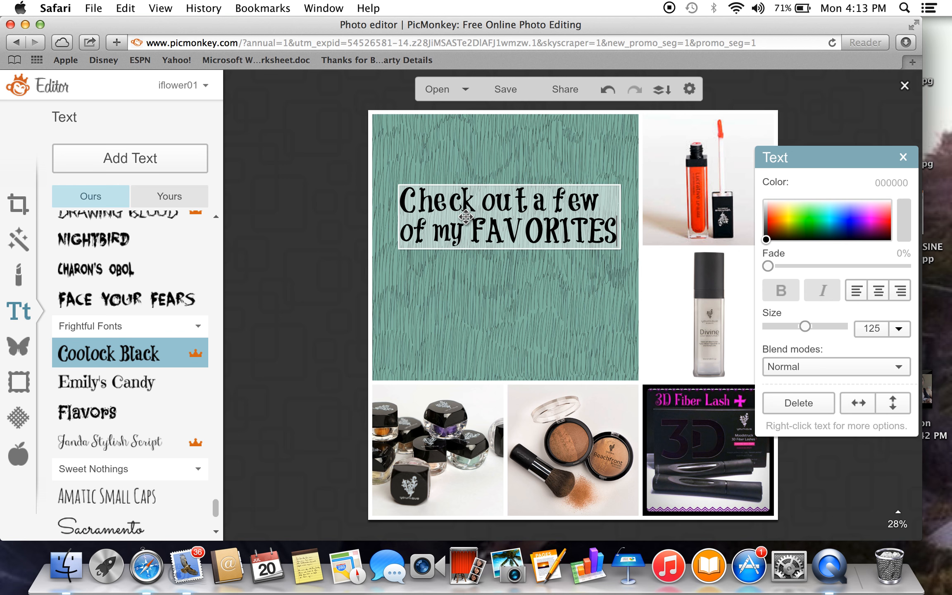
{"action": "type", "text": "!!!"}
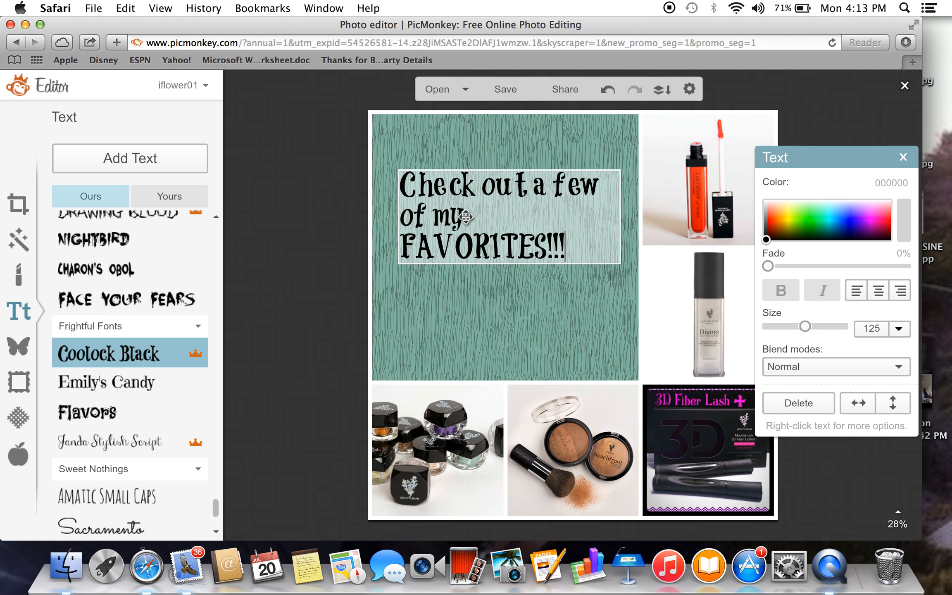
Center-align the "Check out a few of my FAVORITES!!!" caption on the green panel.
{"action": "left_click_drag", "start_coordinate": [577, 253], "coordinate": [400, 181]}
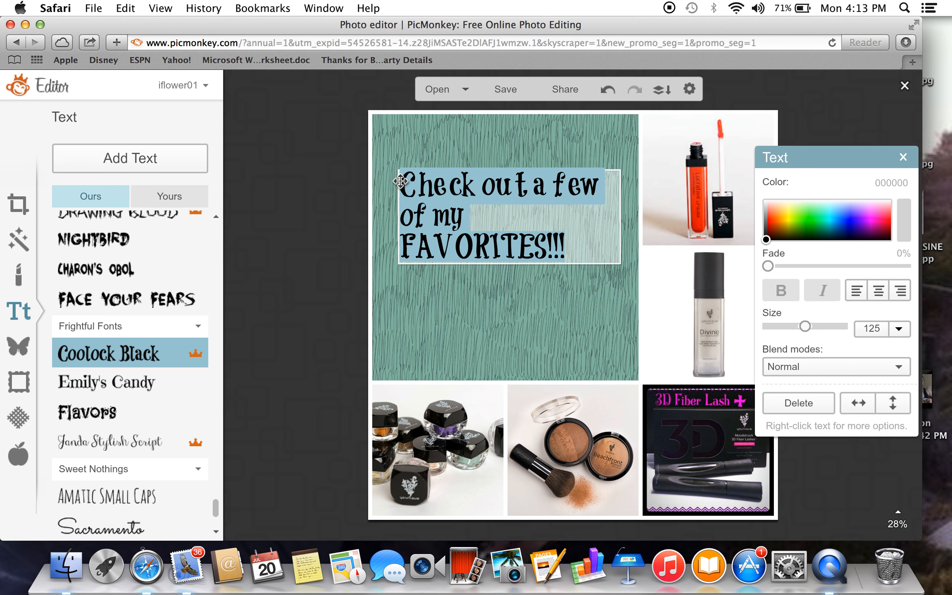
{"action": "left_click", "coordinate": [876, 290]}
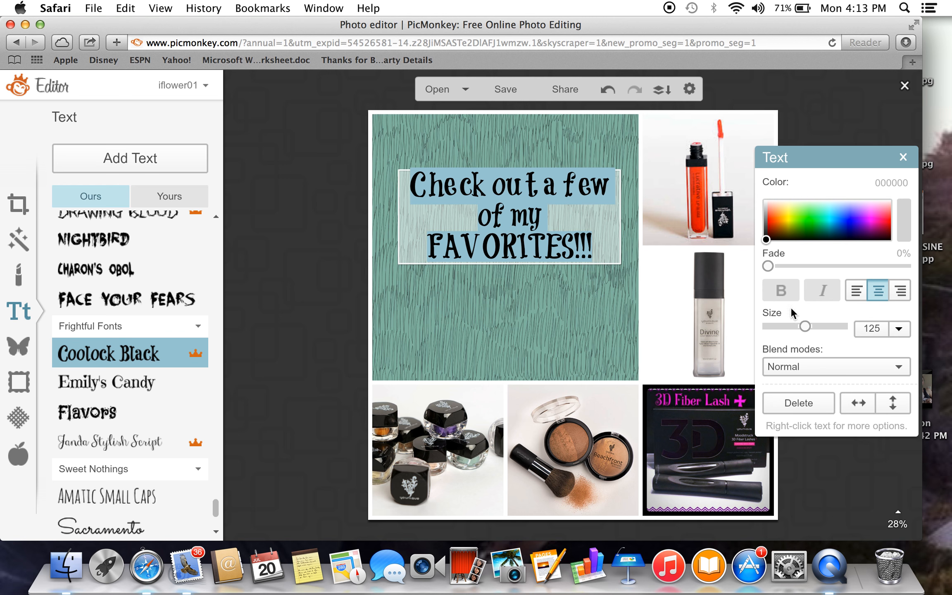
{"action": "left_click", "coordinate": [604, 256]}
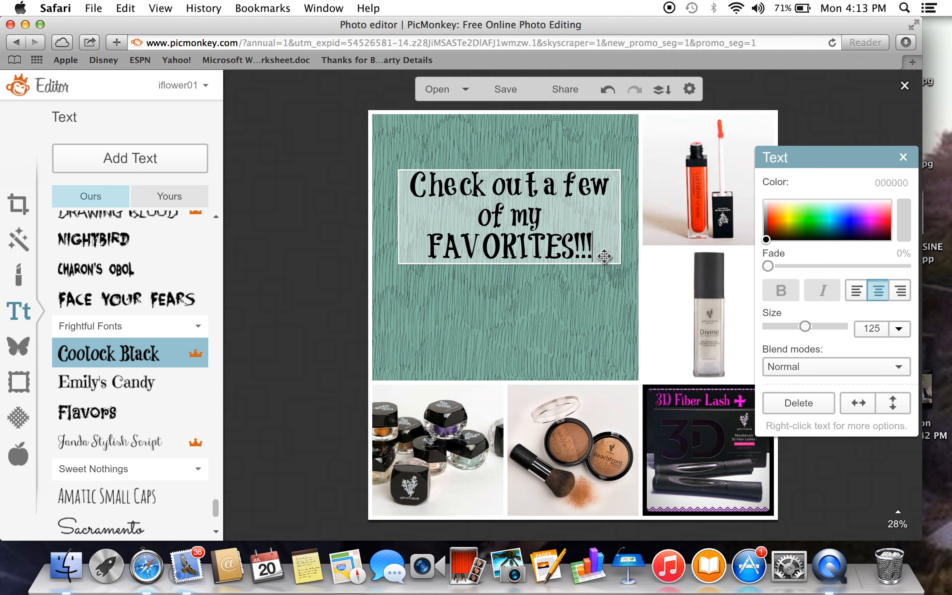
{"action": "key", "text": "Return"}
{"action": "type", "text": "kjdjdj"}
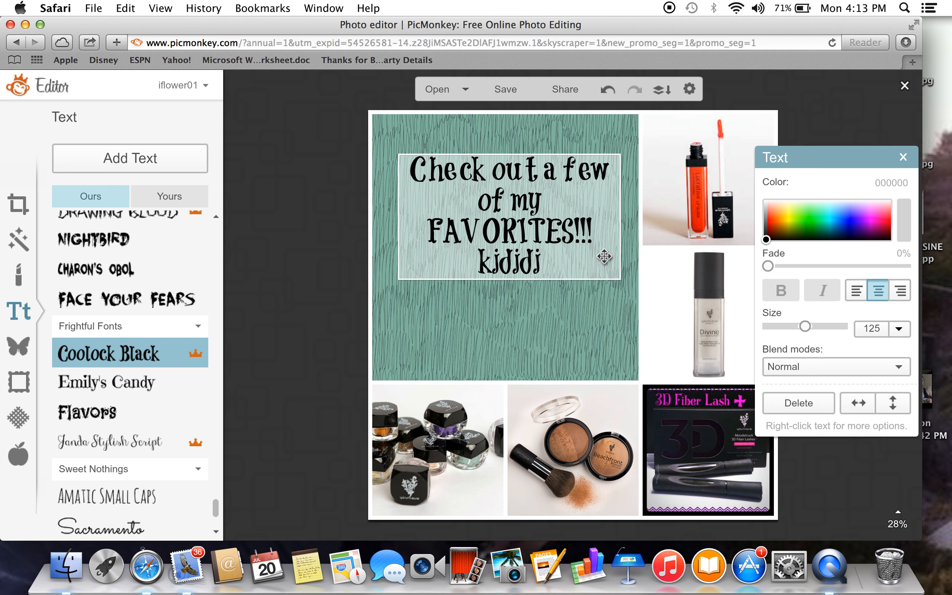
{"action": "key", "text": "BackSpace"}
{"action": "key", "text": "BackSpace"}
{"action": "key", "text": "BackSpace"}
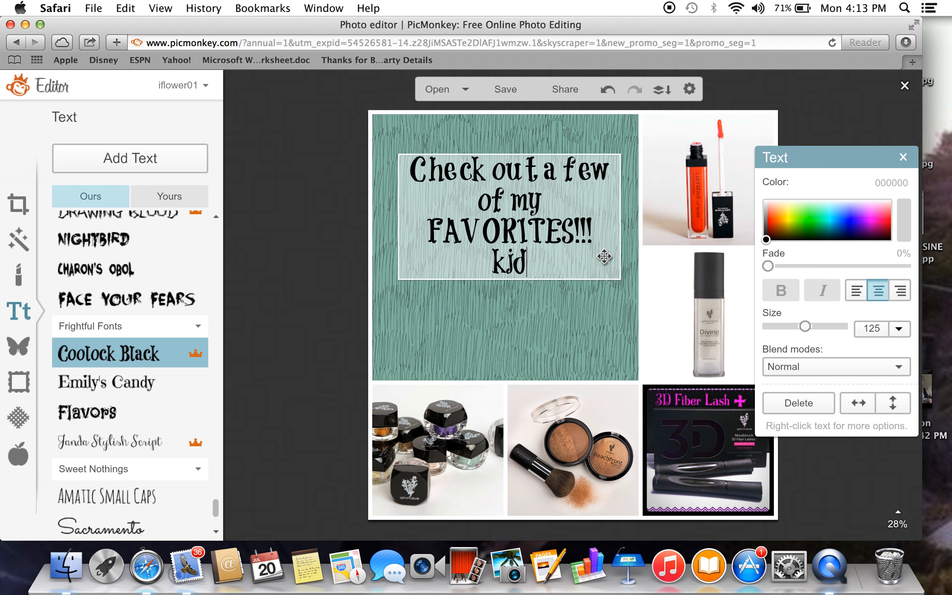
{"action": "key", "text": "BackSpace"}
{"action": "key", "text": "BackSpace"}
{"action": "key", "text": "BackSpace"}
{"action": "key", "text": "BackSpace"}
{"action": "key", "text": "BackSpace"}
{"action": "type", "text": "!"}
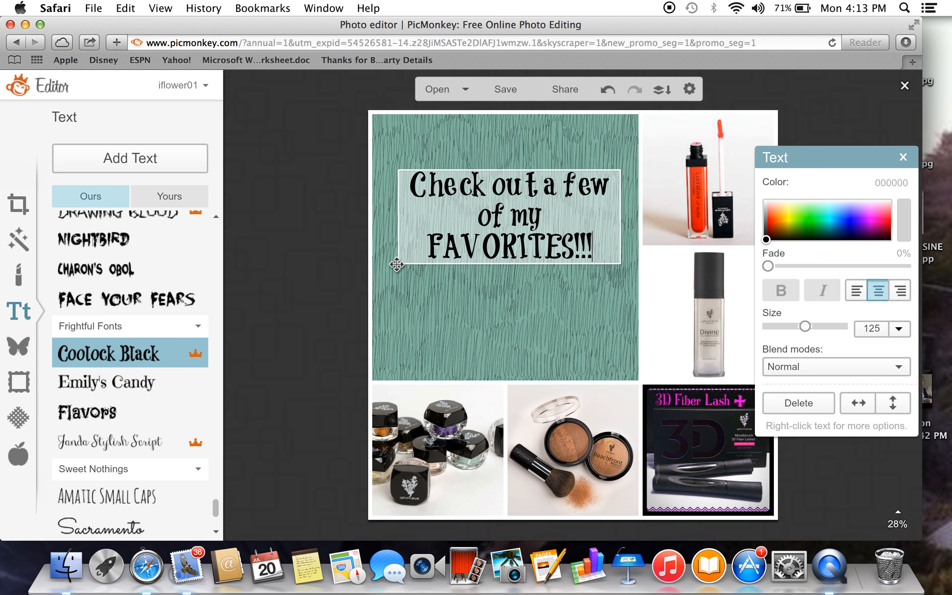
Enlarge the caption to size 152 so it spans the green panel's width, and center it horizontally on the panel.
{"action": "left_click", "coordinate": [401, 295]}
{"action": "left_click_drag", "start_coordinate": [399, 263], "coordinate": [367, 374]}
{"action": "left_click_drag", "start_coordinate": [491, 251], "coordinate": [512, 244]}
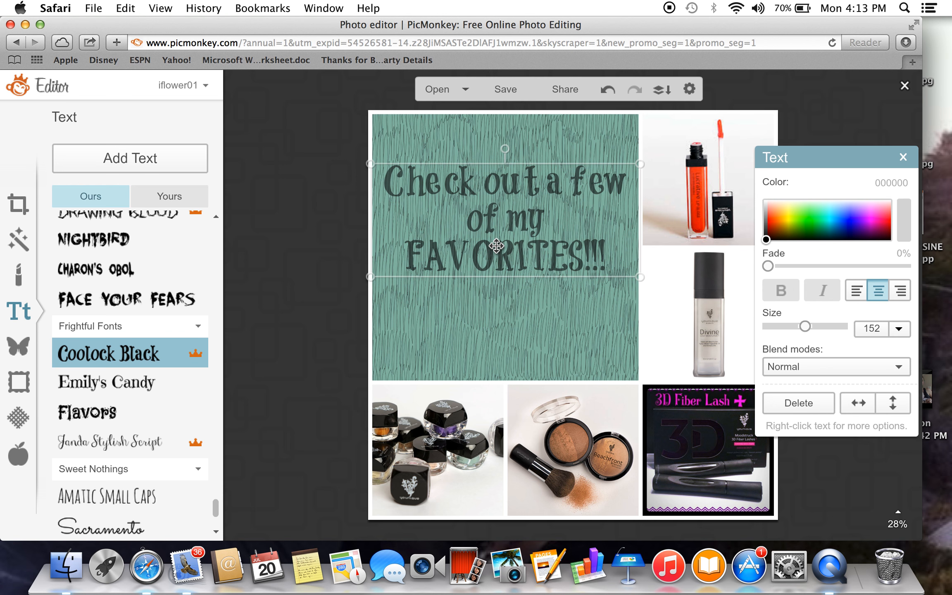
{"action": "left_click", "coordinate": [519, 341]}
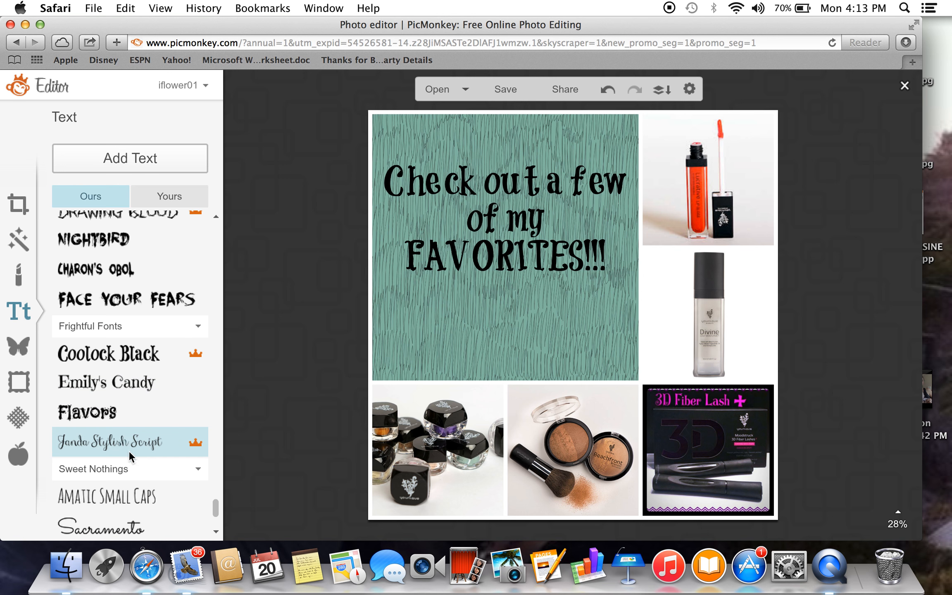
Add a Playfair Display text box to the collage and enter the shop's website address in it.
{"action": "left_click", "coordinate": [124, 495]}
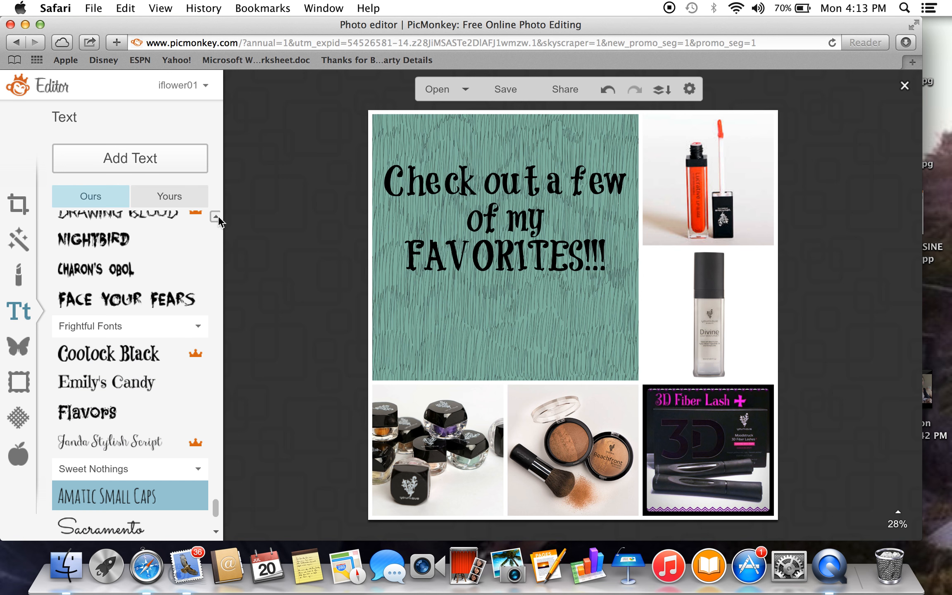
{"action": "scroll", "coordinate": [218, 215], "scroll_direction": "up", "scroll_amount": 10}
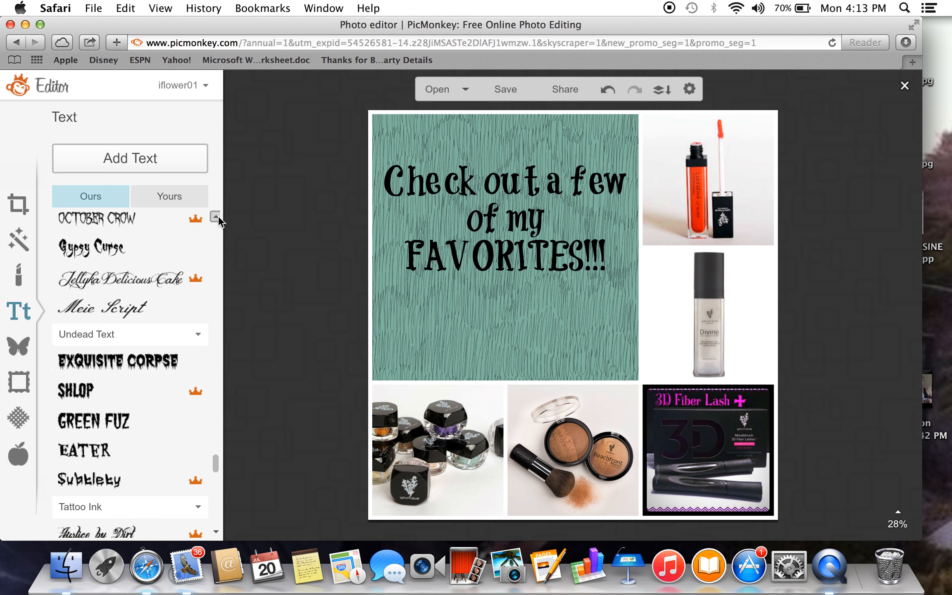
{"action": "scroll", "coordinate": [218, 215], "scroll_direction": "up", "scroll_amount": 15}
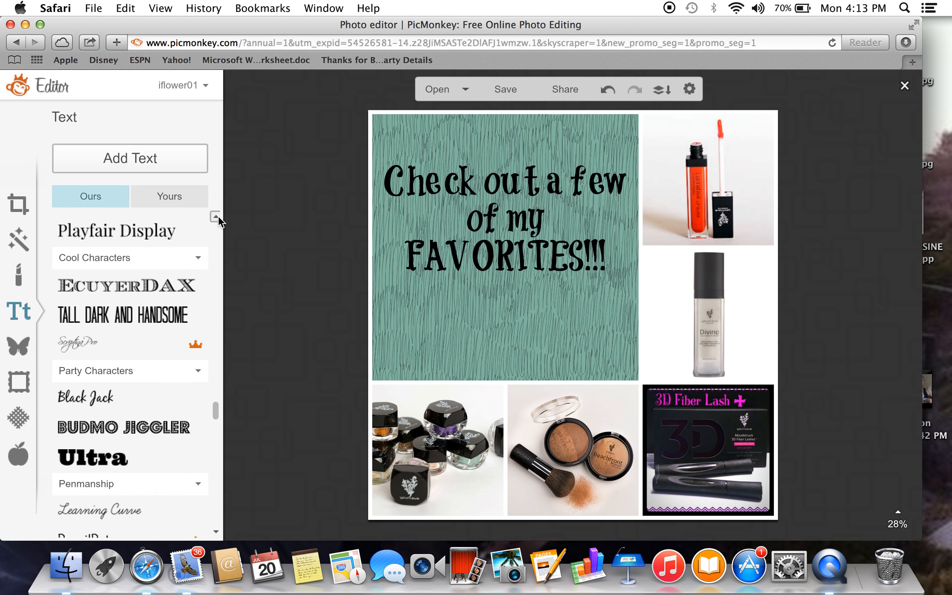
{"action": "scroll", "coordinate": [218, 215], "scroll_direction": "up", "scroll_amount": 1}
{"action": "left_click", "coordinate": [158, 236]}
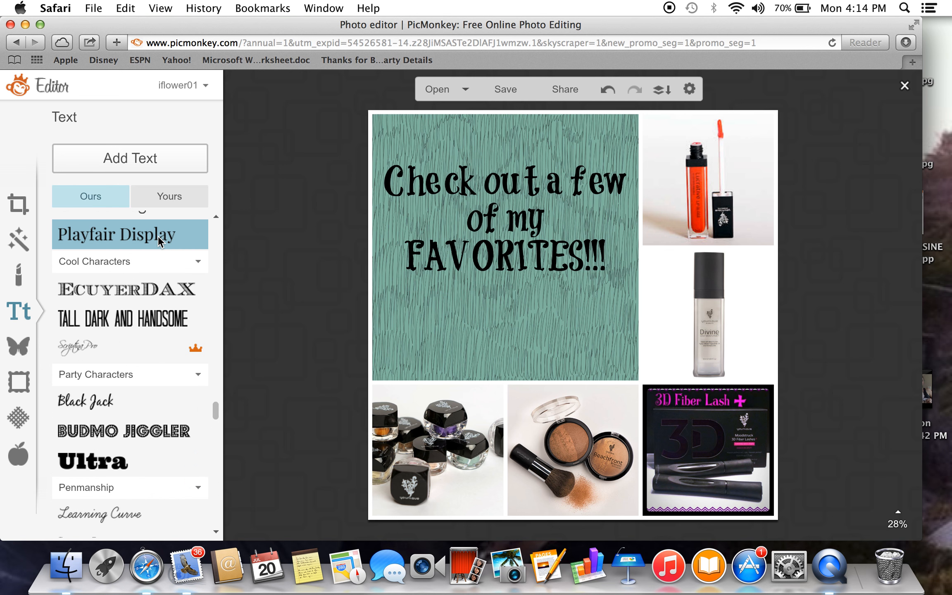
{"action": "left_click", "coordinate": [138, 158]}
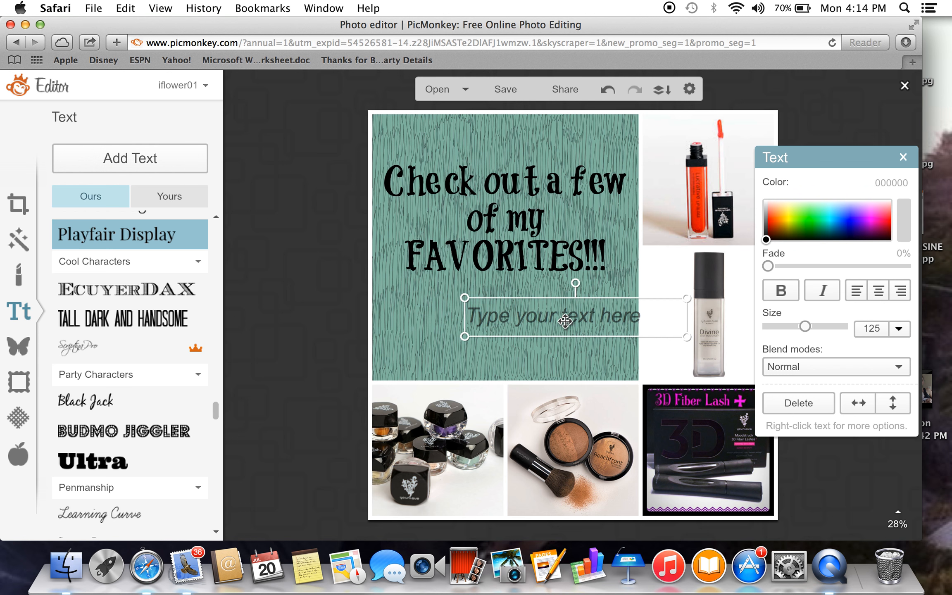
{"action": "type", "text": "Lovely"}
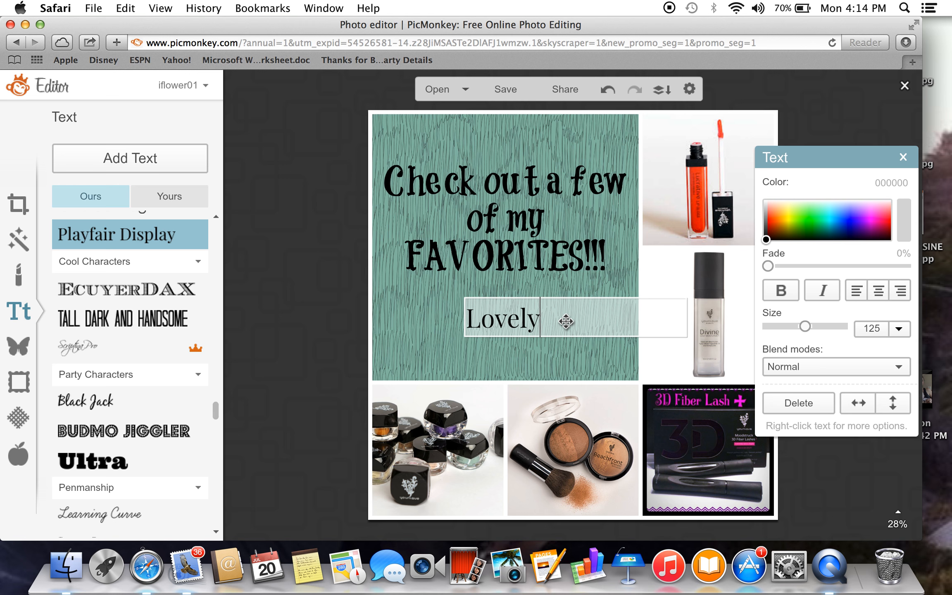
{"action": "type", "text": "LashesbyIris.com"}
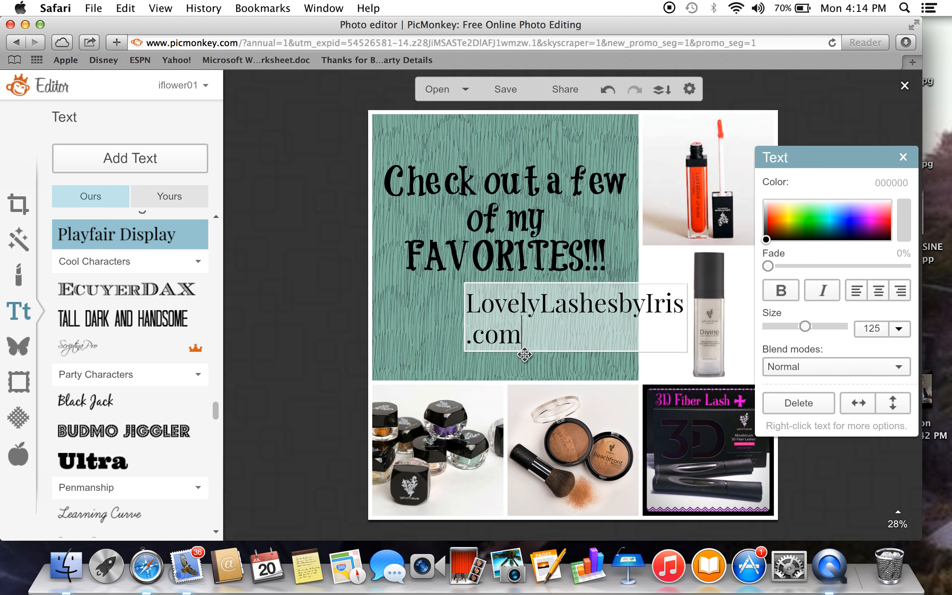
Center-align the website text and set its font size to 64.
{"action": "left_click_drag", "start_coordinate": [511, 335], "coordinate": [453, 302]}
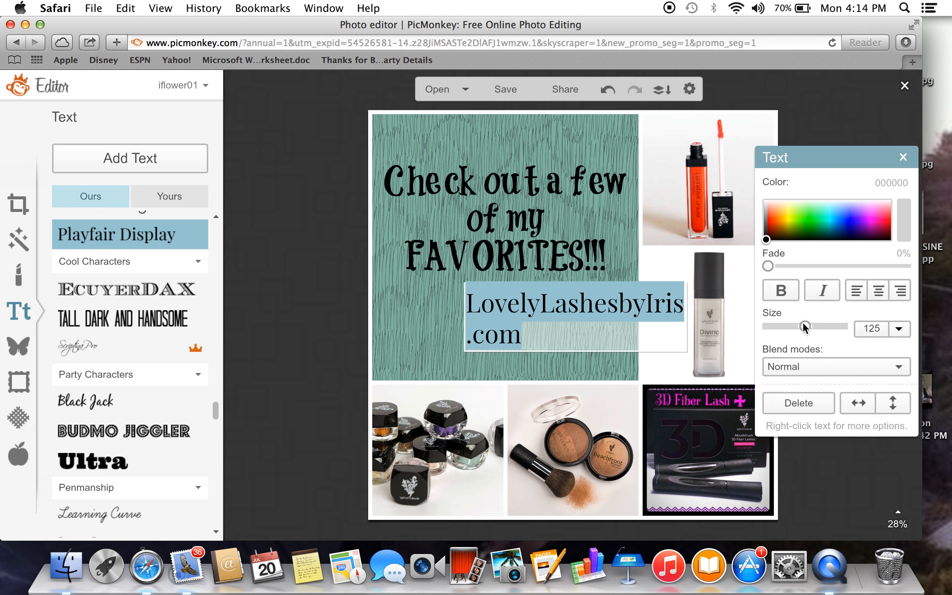
{"action": "left_click", "coordinate": [879, 292]}
{"action": "left_click", "coordinate": [899, 328]}
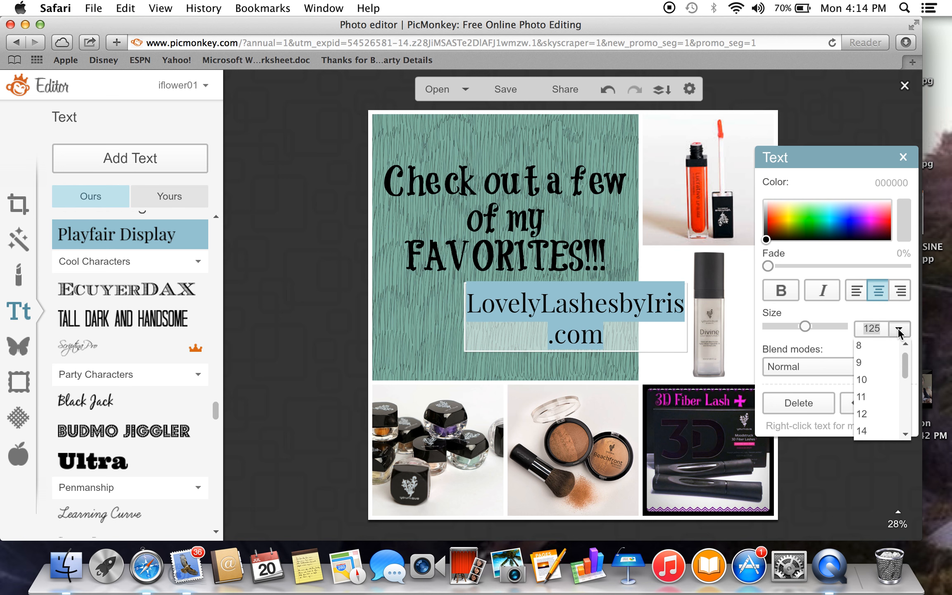
{"action": "left_click_drag", "start_coordinate": [907, 371], "coordinate": [906, 395]}
{"action": "left_click", "coordinate": [872, 384]}
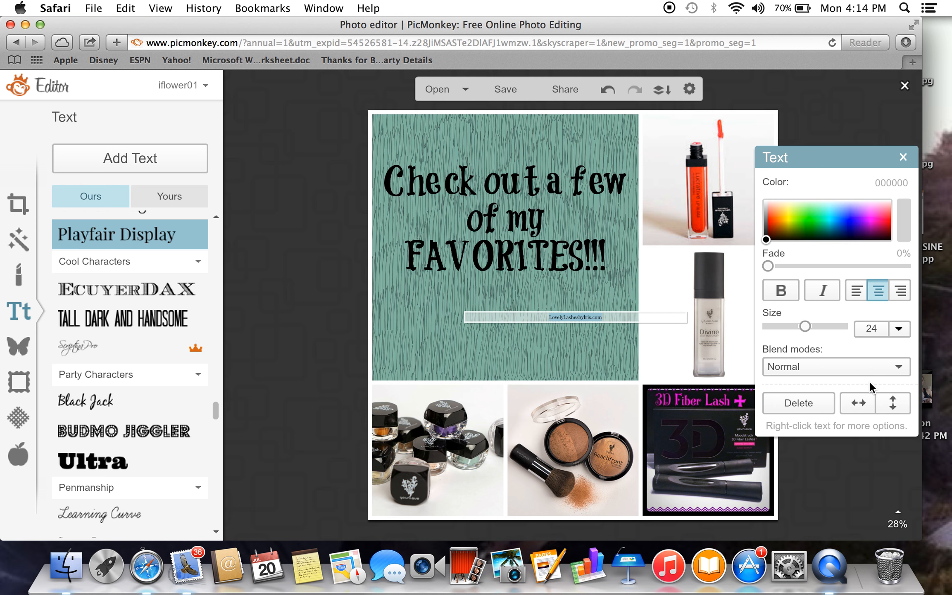
{"action": "left_click", "coordinate": [897, 333]}
{"action": "scroll", "coordinate": [898, 393], "scroll_direction": "down", "scroll_amount": 5}
{"action": "left_click", "coordinate": [867, 409]}
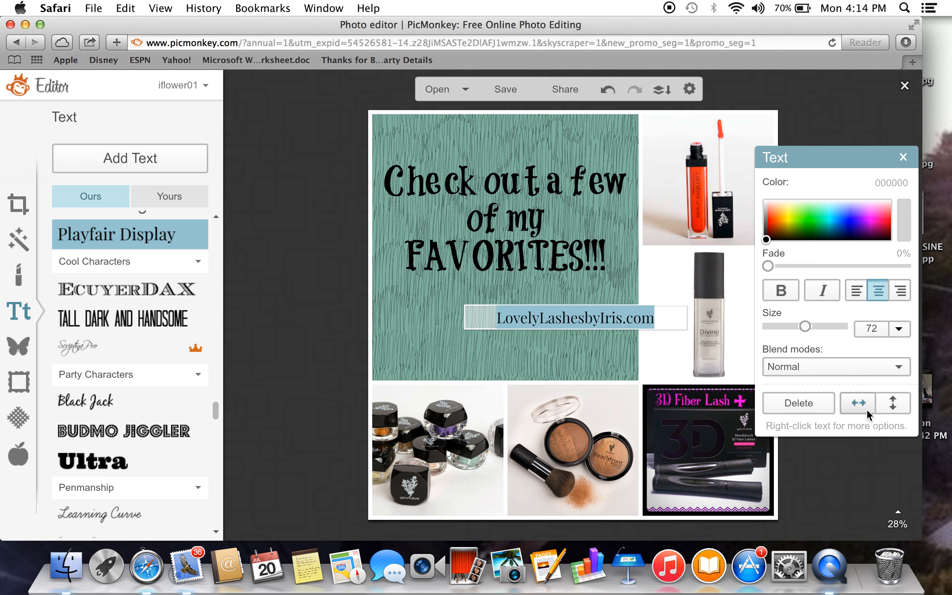
{"action": "left_click", "coordinate": [899, 329]}
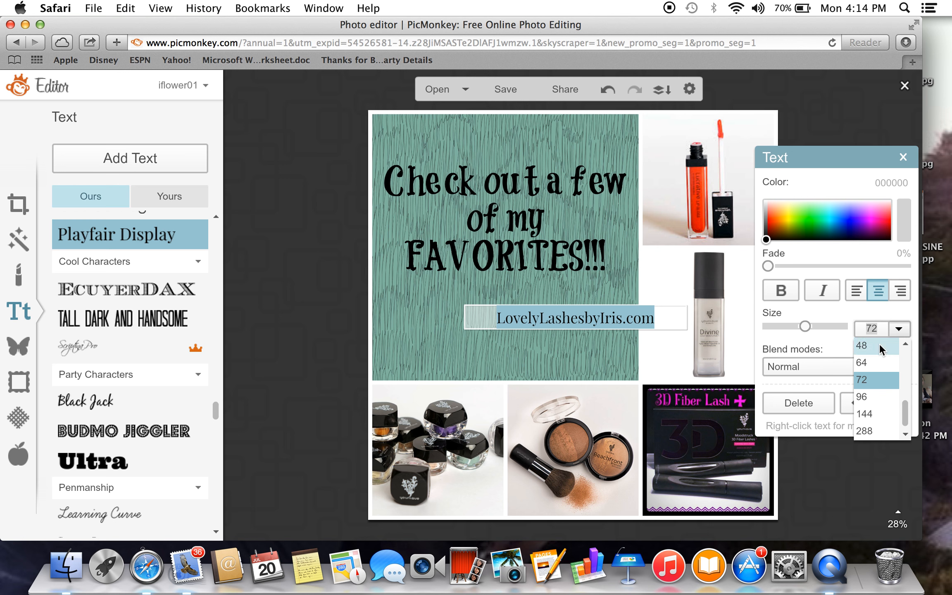
{"action": "left_click", "coordinate": [862, 363]}
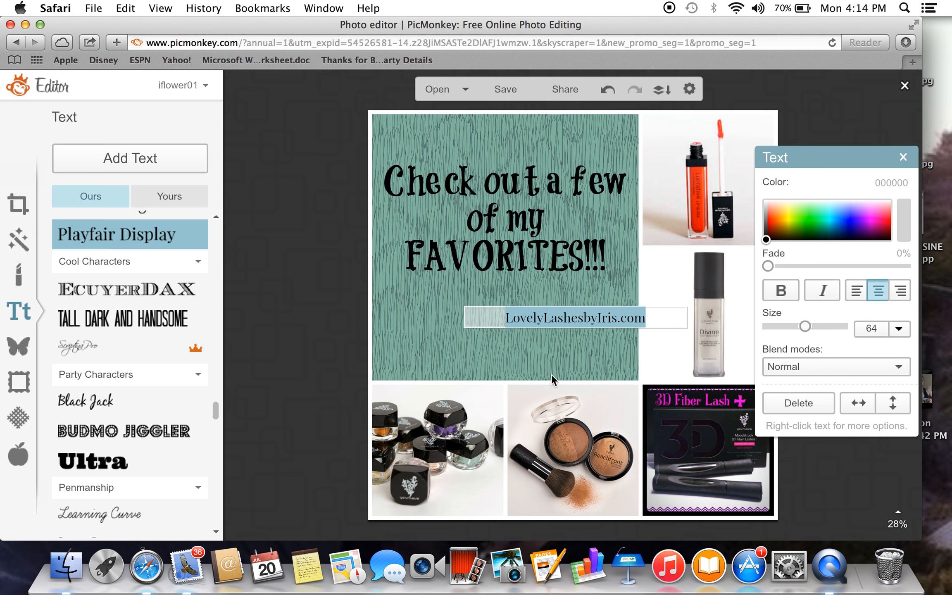
{"action": "left_click", "coordinate": [555, 355]}
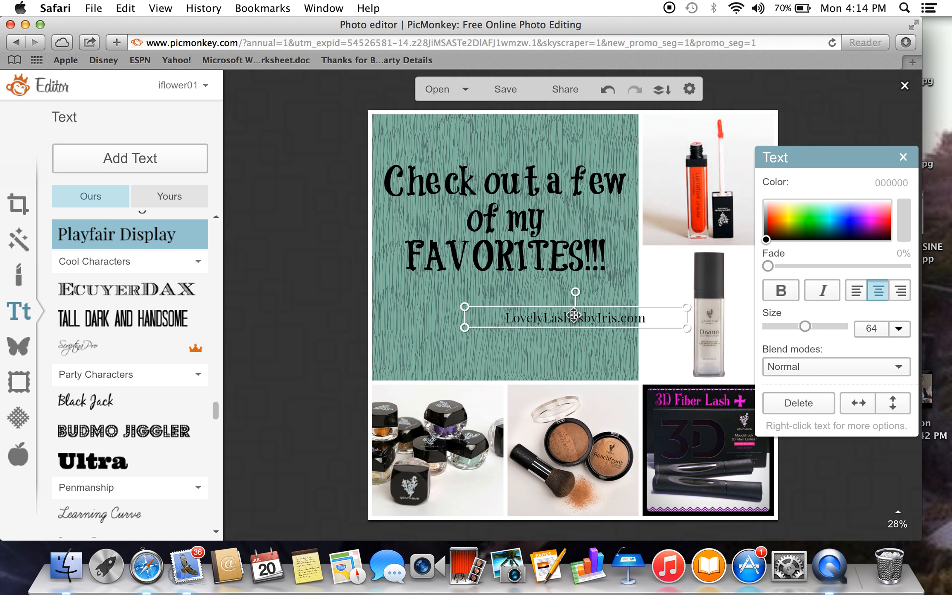
Rotate the website text to read vertically upward and place it along the collage's right edge beside the lip gloss photo.
{"action": "left_click_drag", "start_coordinate": [574, 316], "coordinate": [486, 372]}
{"action": "left_click_drag", "start_coordinate": [567, 366], "coordinate": [771, 189]}
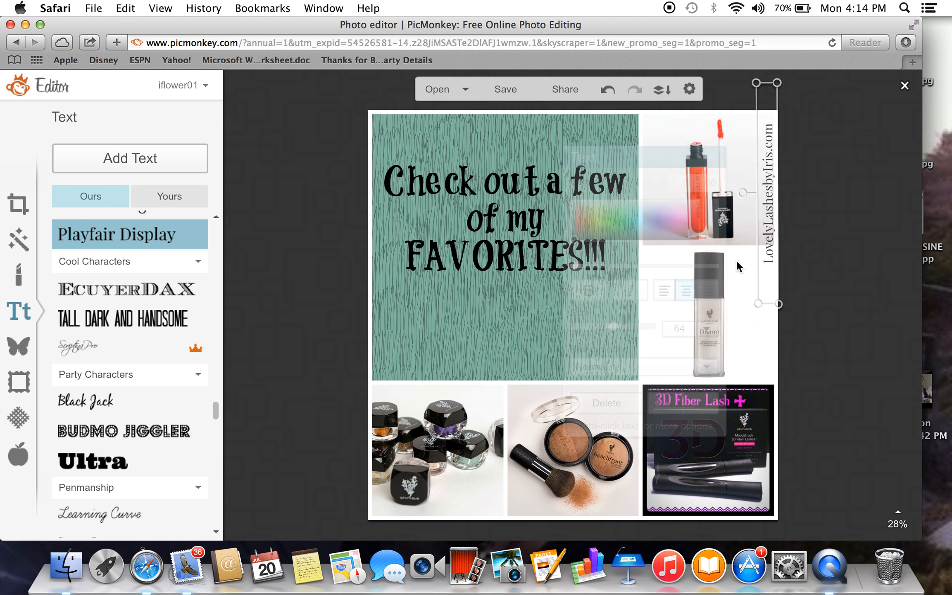
{"action": "left_click", "coordinate": [523, 325]}
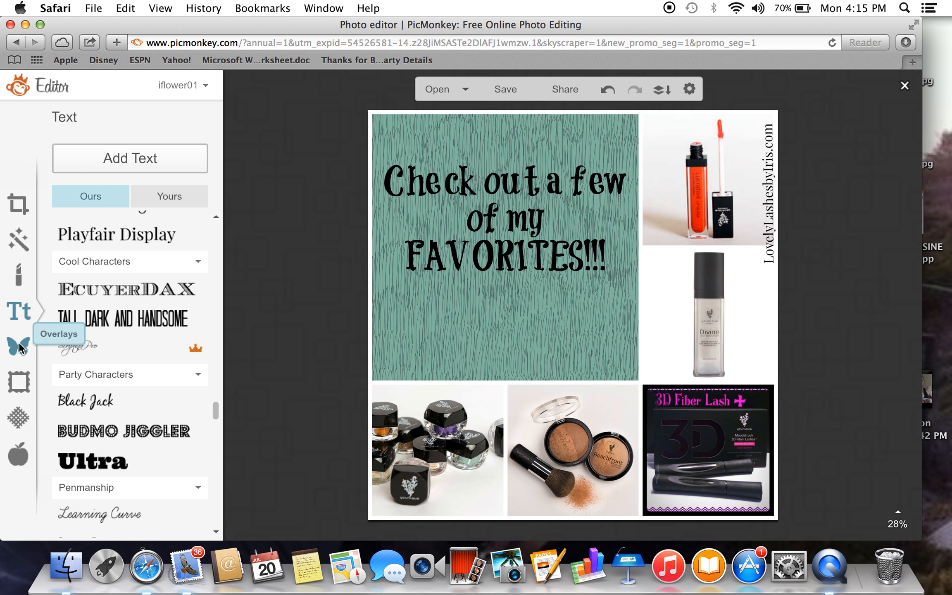
Try the Edifice orange brick texture with Multiply blending over the whole collage and discard it.
{"action": "left_click", "coordinate": [21, 419]}
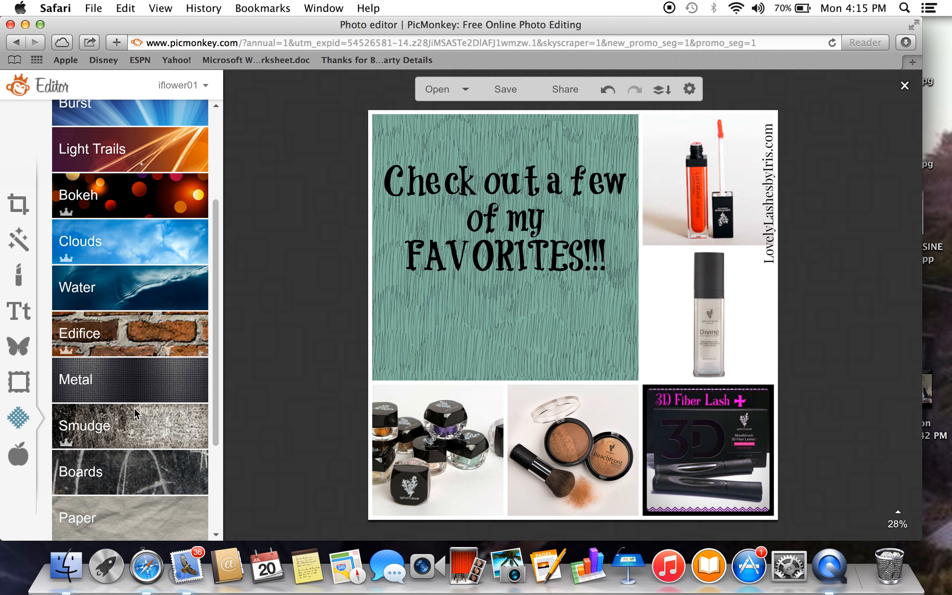
{"action": "left_click", "coordinate": [118, 334]}
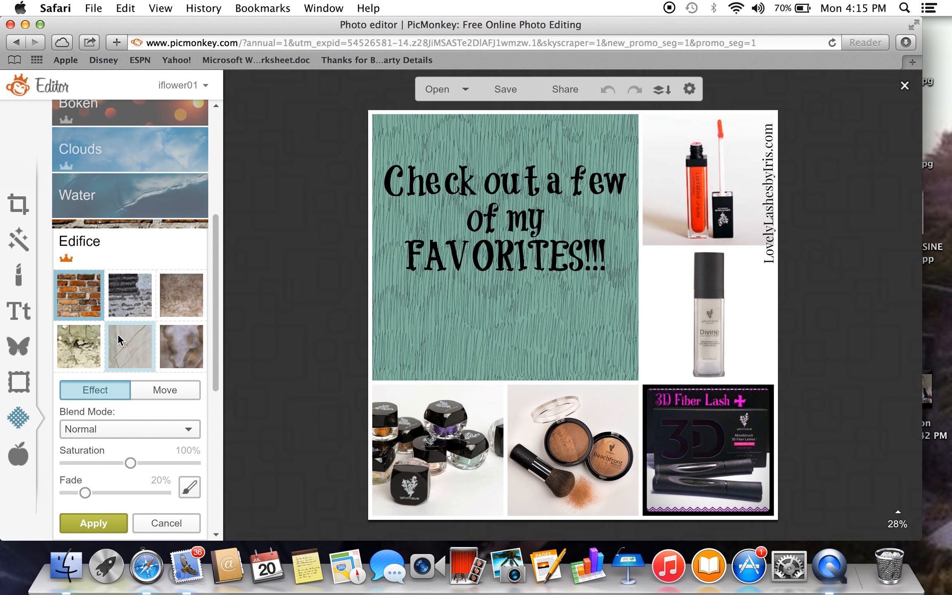
{"action": "left_click", "coordinate": [82, 301]}
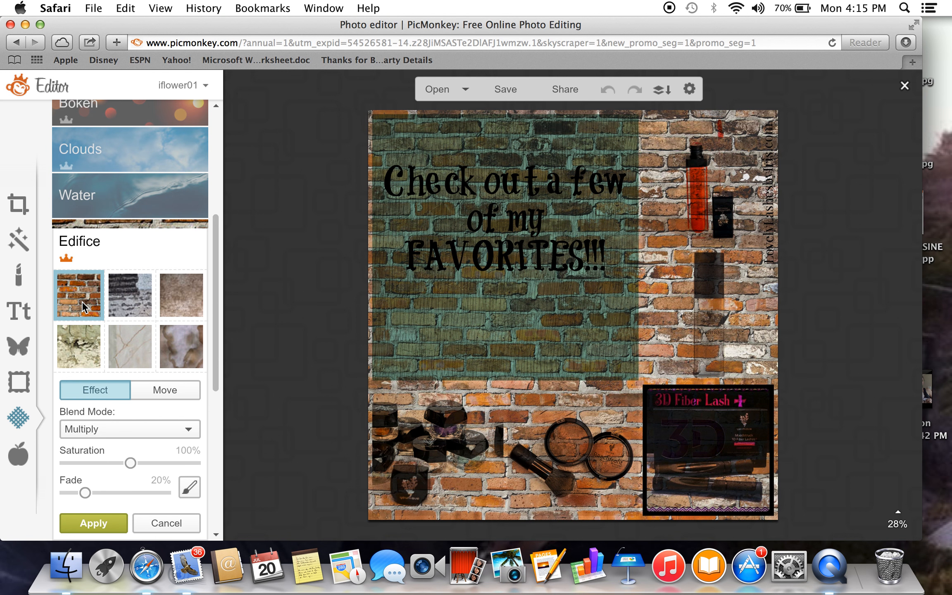
{"action": "left_click", "coordinate": [153, 516]}
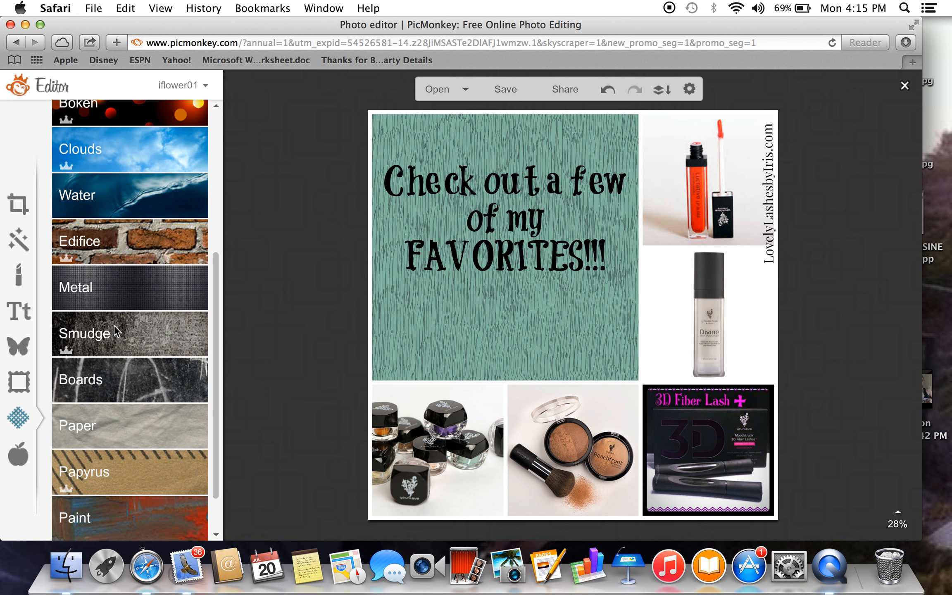
{"action": "left_click_drag", "start_coordinate": [214, 320], "coordinate": [214, 147]}
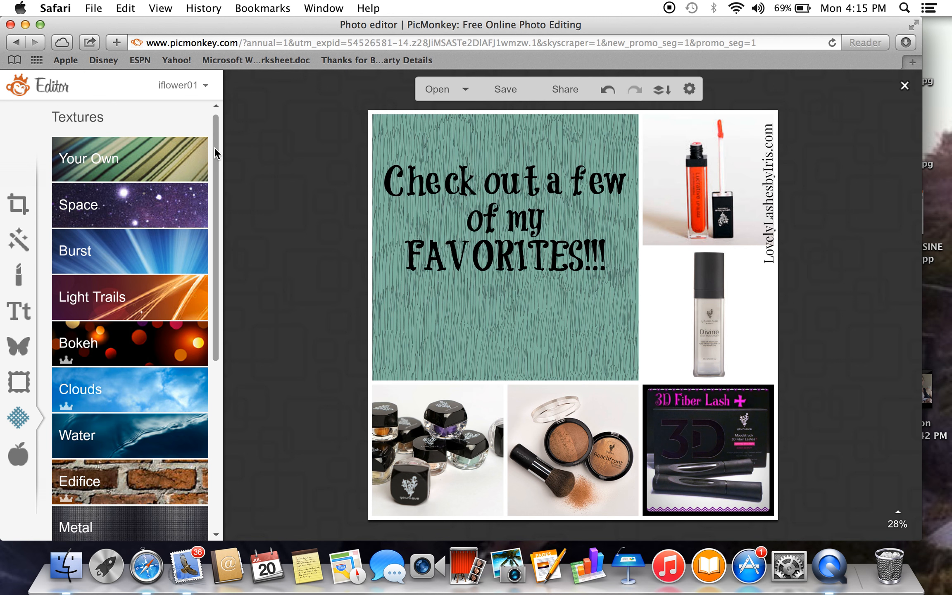